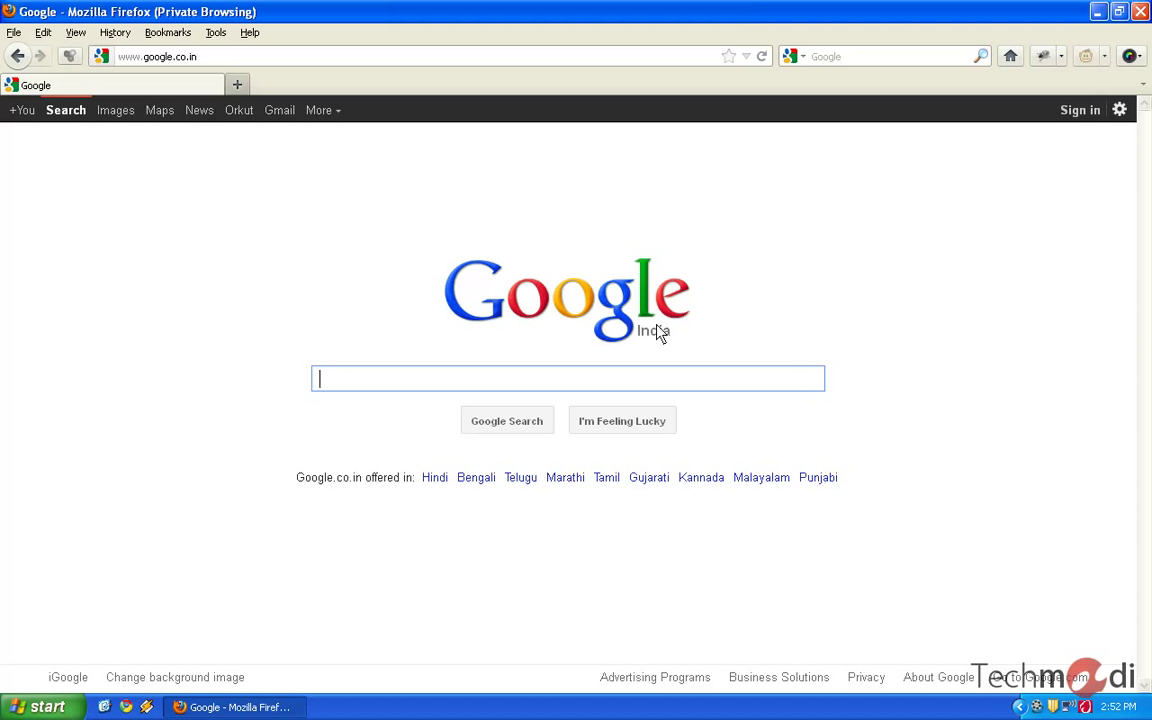
{"action": "left_click", "coordinate": [296, 65]}
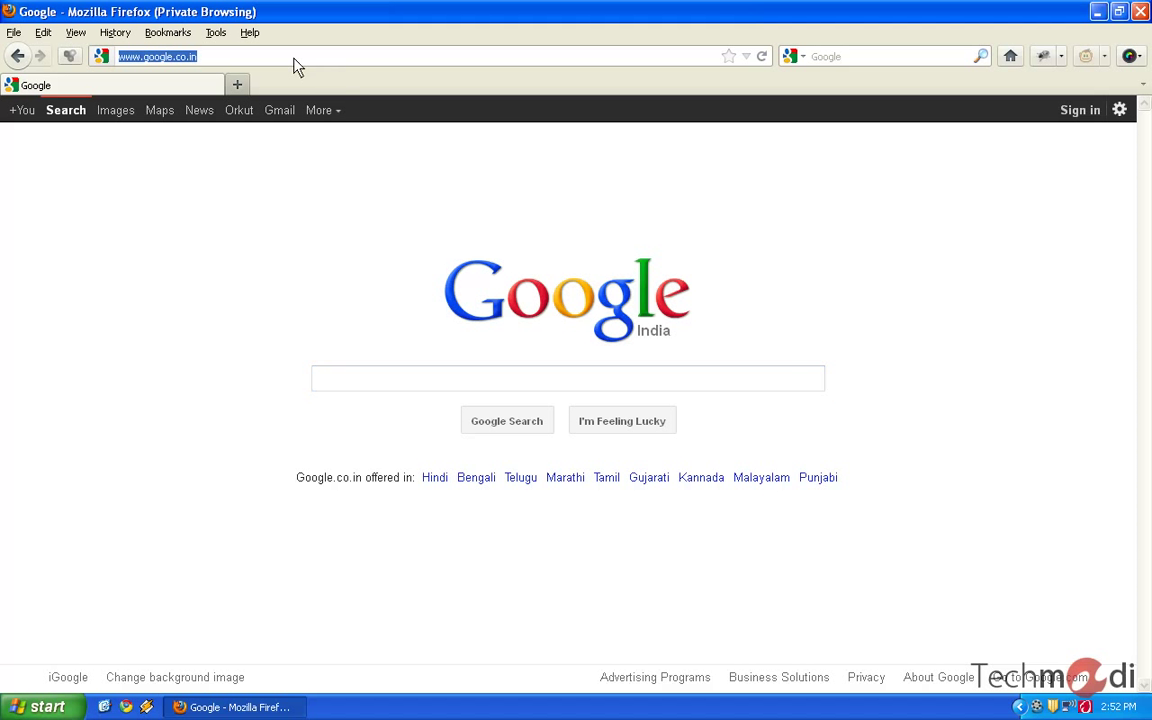
{"action": "type", "text": "www"}
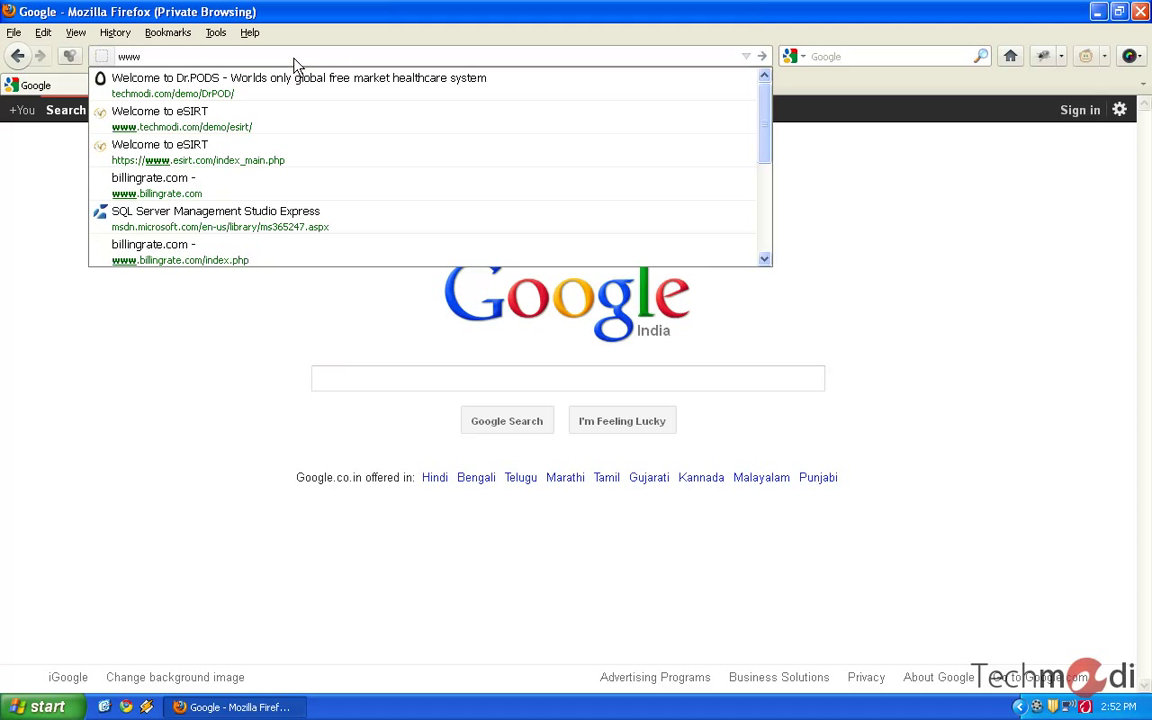
{"action": "type", "text": ".techmod"}
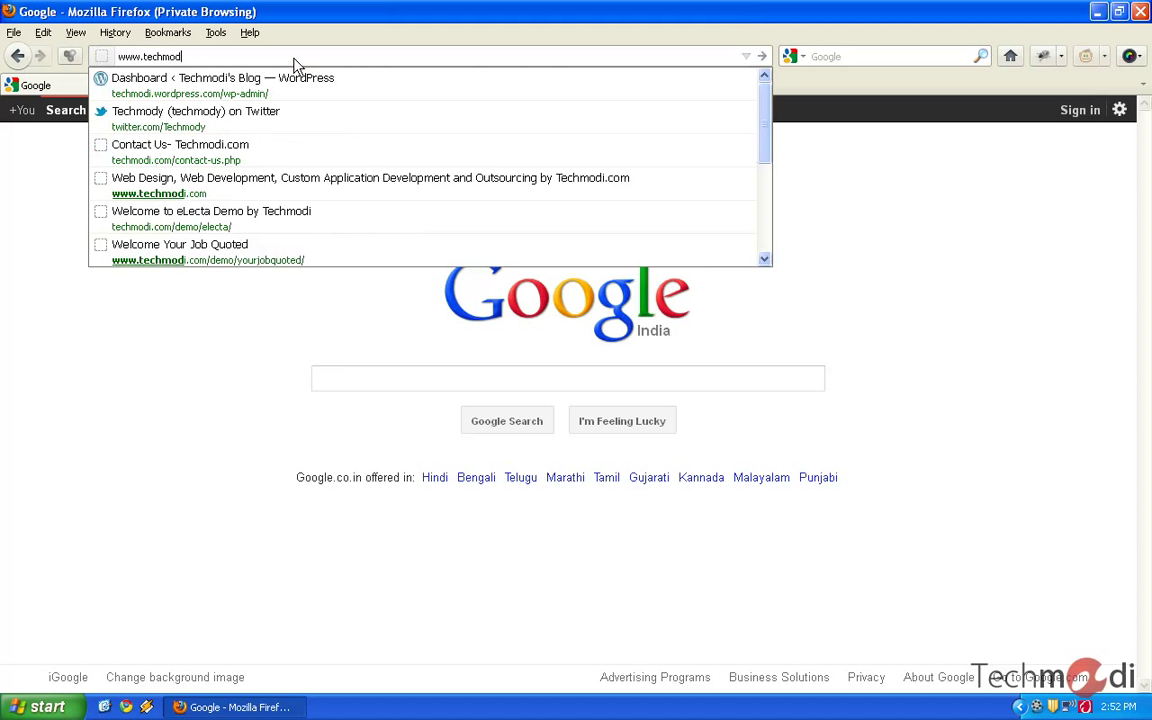
{"action": "type", "text": "i.co"}
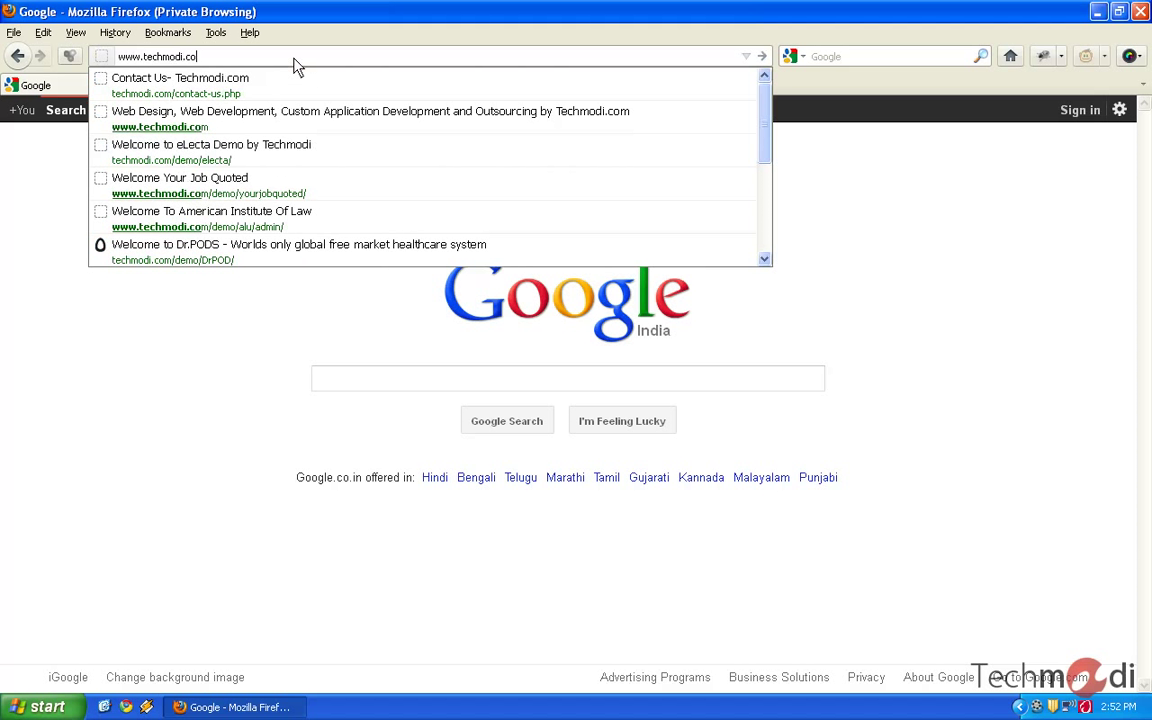
{"action": "type", "text": "m/demo"}
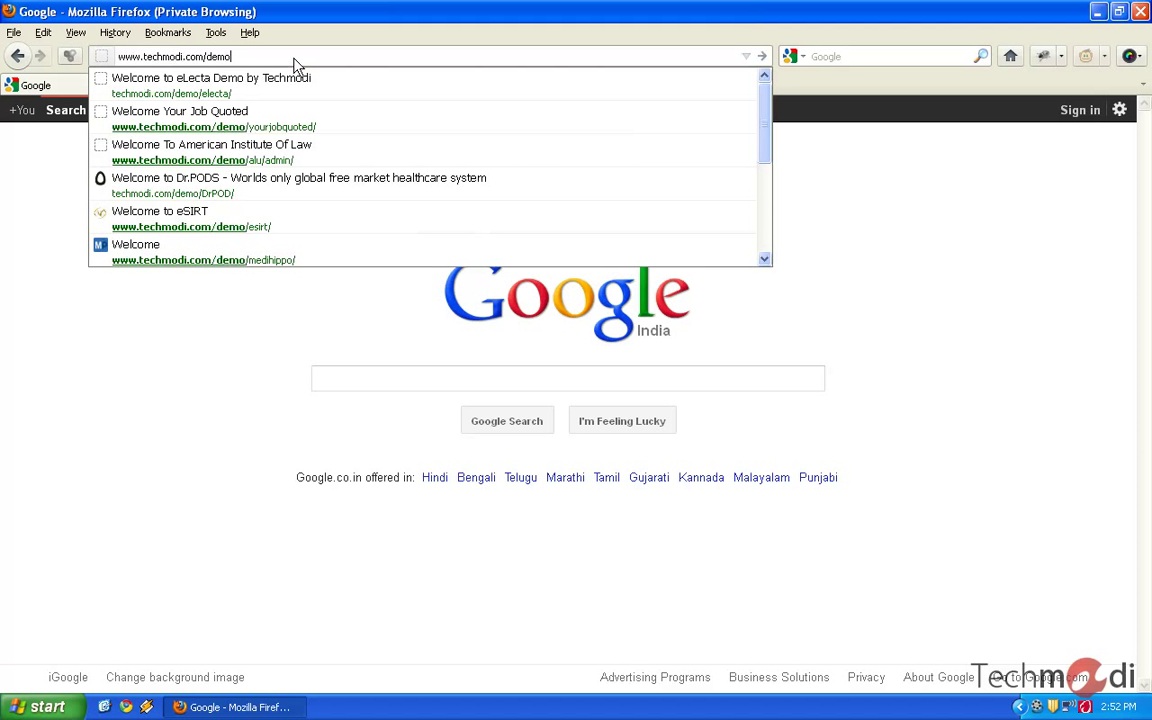
{"action": "type", "text": "/electa"}
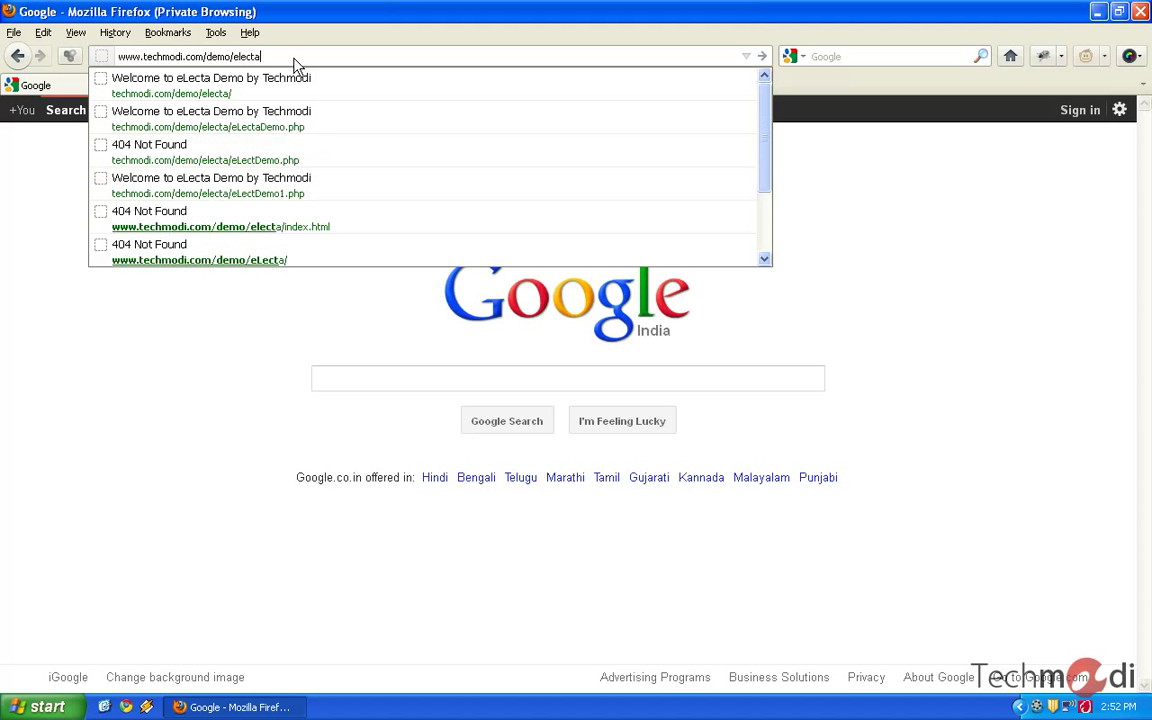
{"action": "key", "text": "Return"}
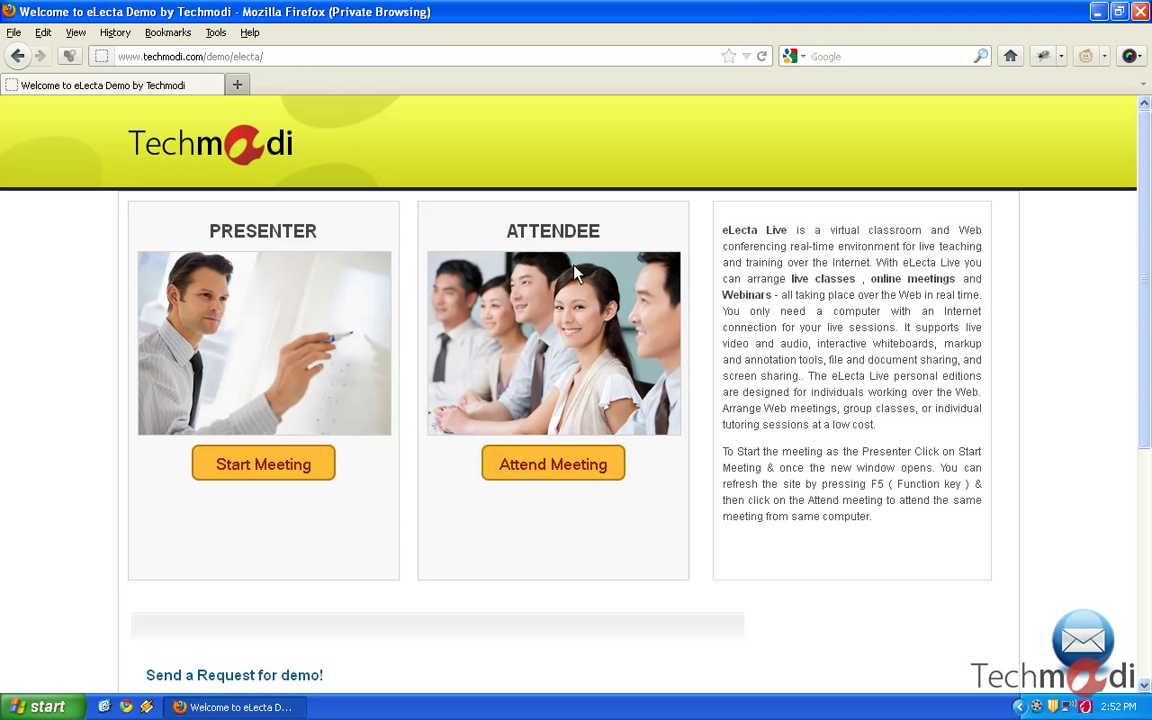
Step: Start the meeting as presenter in eLecta Live, then return to Firefox and close the leftover launch page
{"action": "left_click", "coordinate": [297, 468]}
{"action": "left_click", "coordinate": [568, 346]}
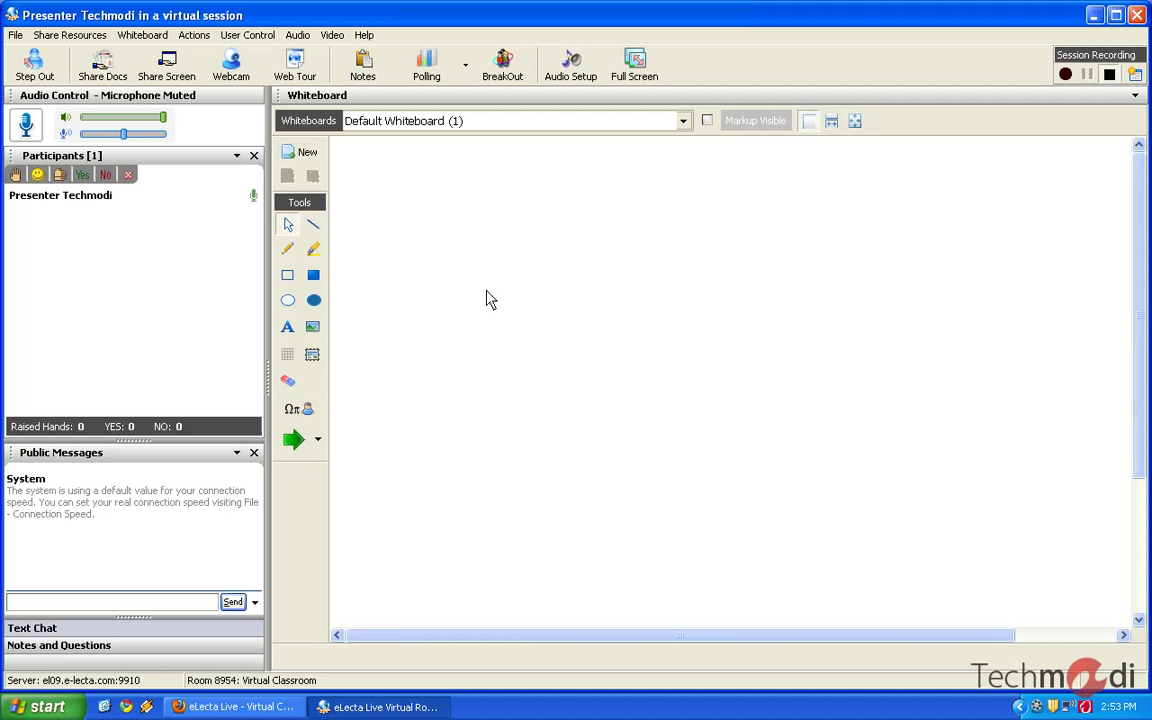
{"action": "left_click", "coordinate": [320, 707]}
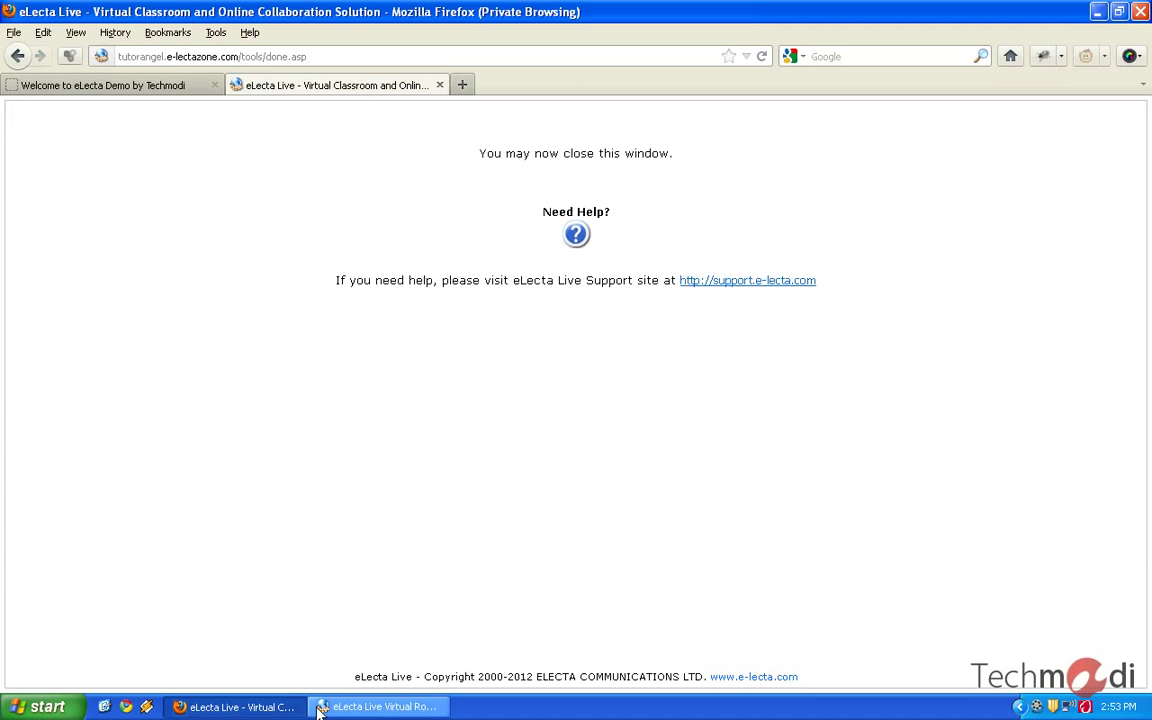
{"action": "left_click", "coordinate": [439, 85]}
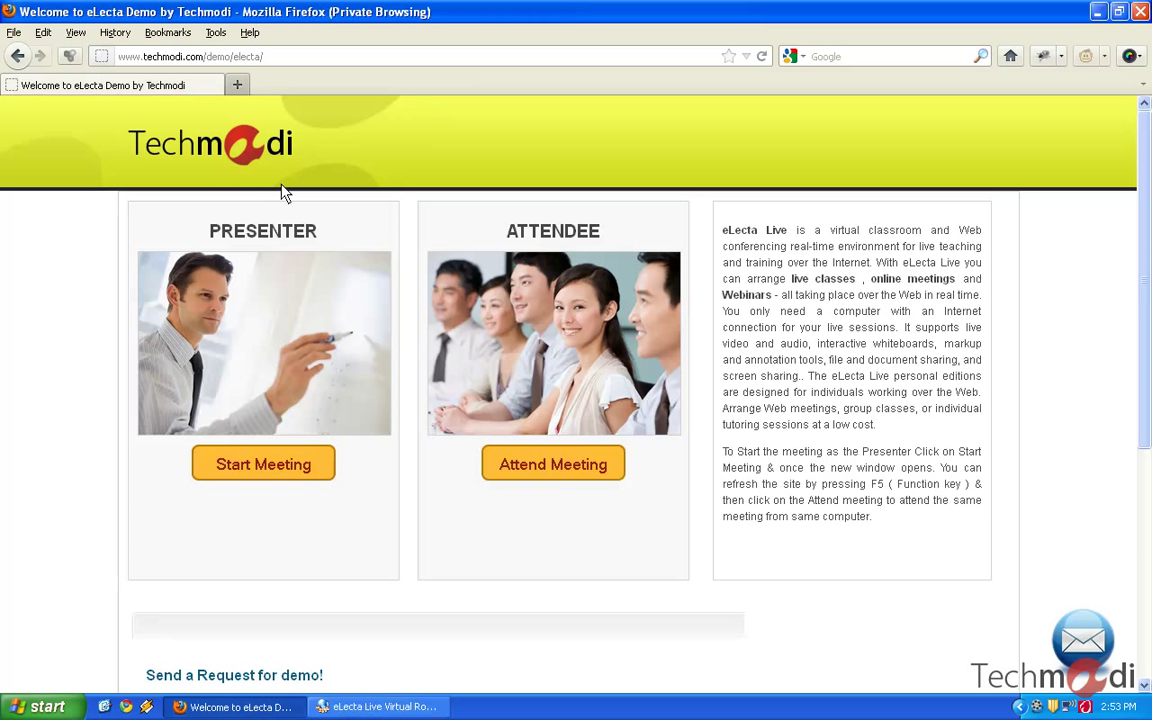
Step: Join the same meeting as attendee, check the participants in both session windows, and close the leftover launch page in Firefox
{"action": "left_click", "coordinate": [562, 476]}
{"action": "left_click", "coordinate": [577, 346]}
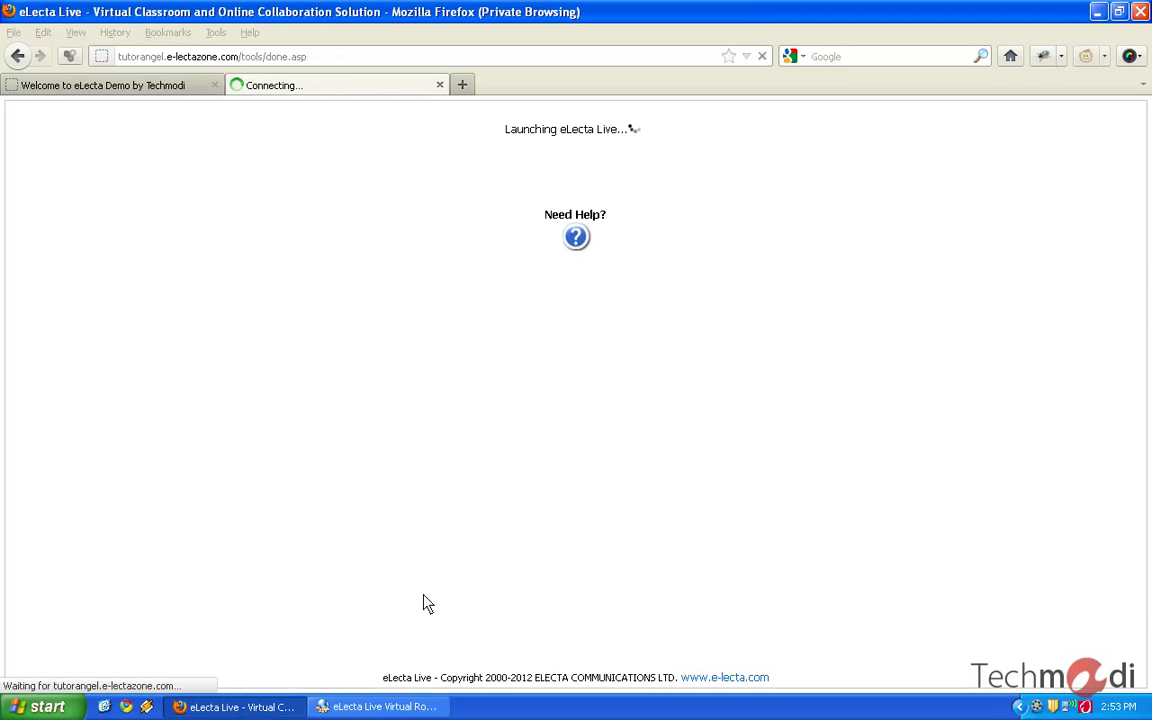
{"action": "left_click", "coordinate": [400, 706]}
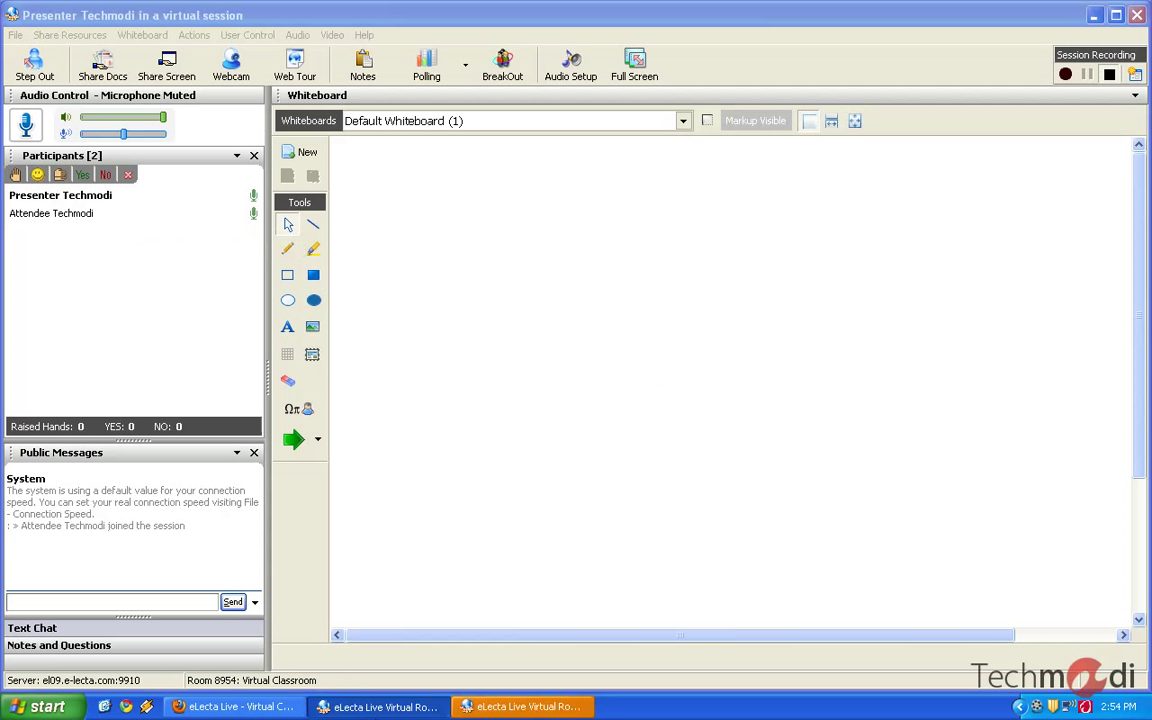
{"action": "left_click", "coordinate": [495, 706]}
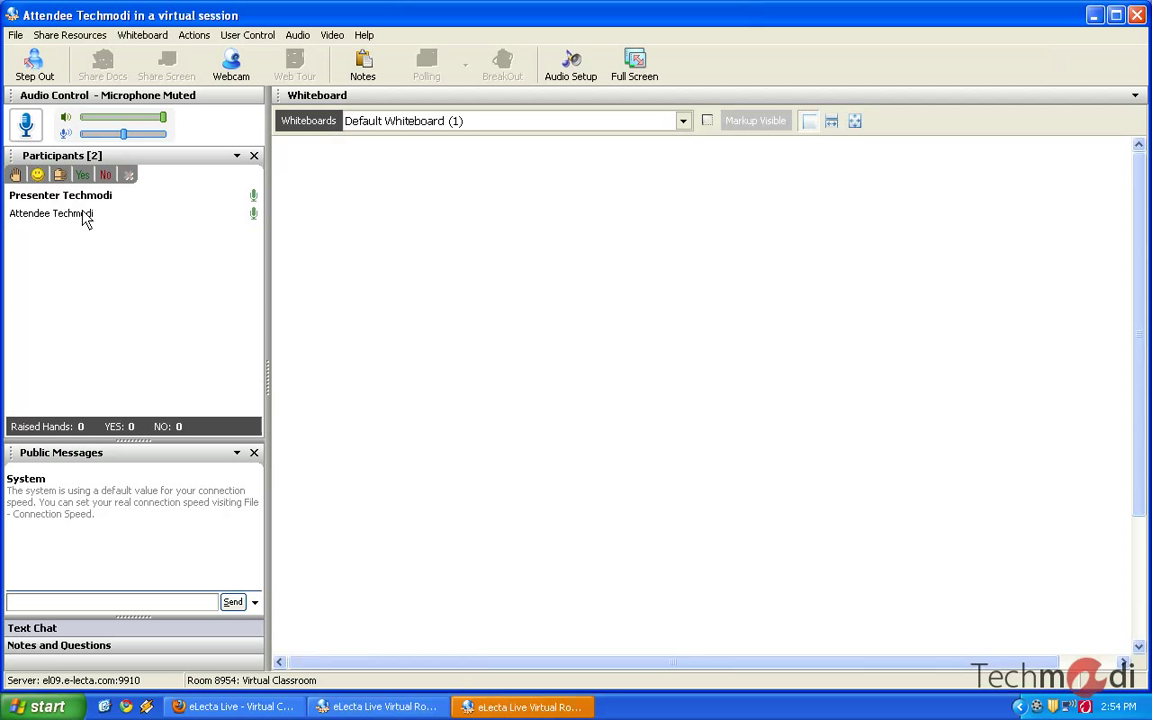
{"action": "left_click", "coordinate": [1098, 17]}
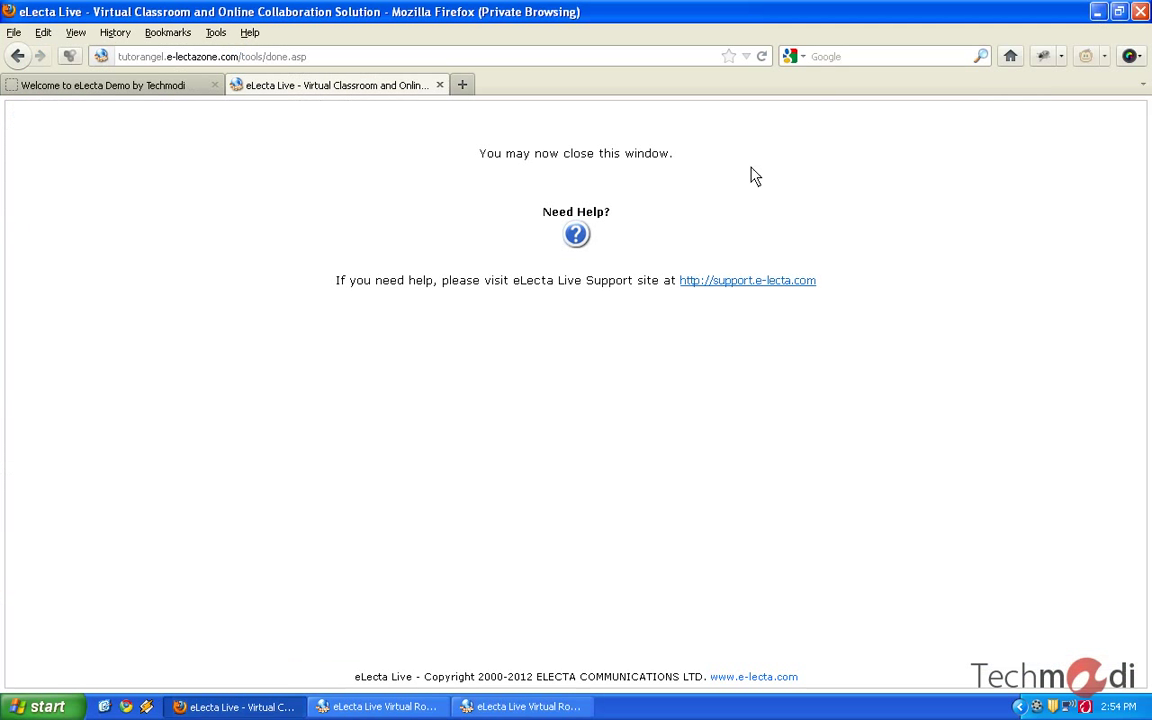
{"action": "left_click", "coordinate": [440, 85]}
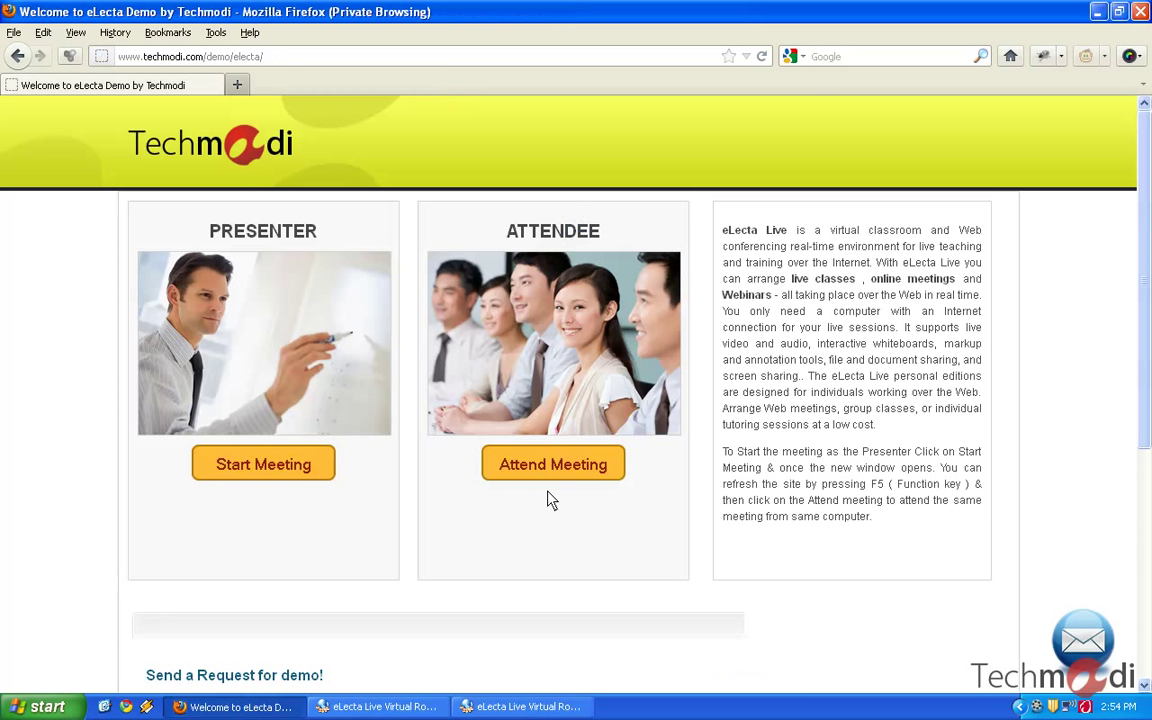
Step: Write the heading "Pythogras Theorem." near the top of the presenter's whiteboard and check it in the attendee's session
{"action": "left_click", "coordinate": [380, 706]}
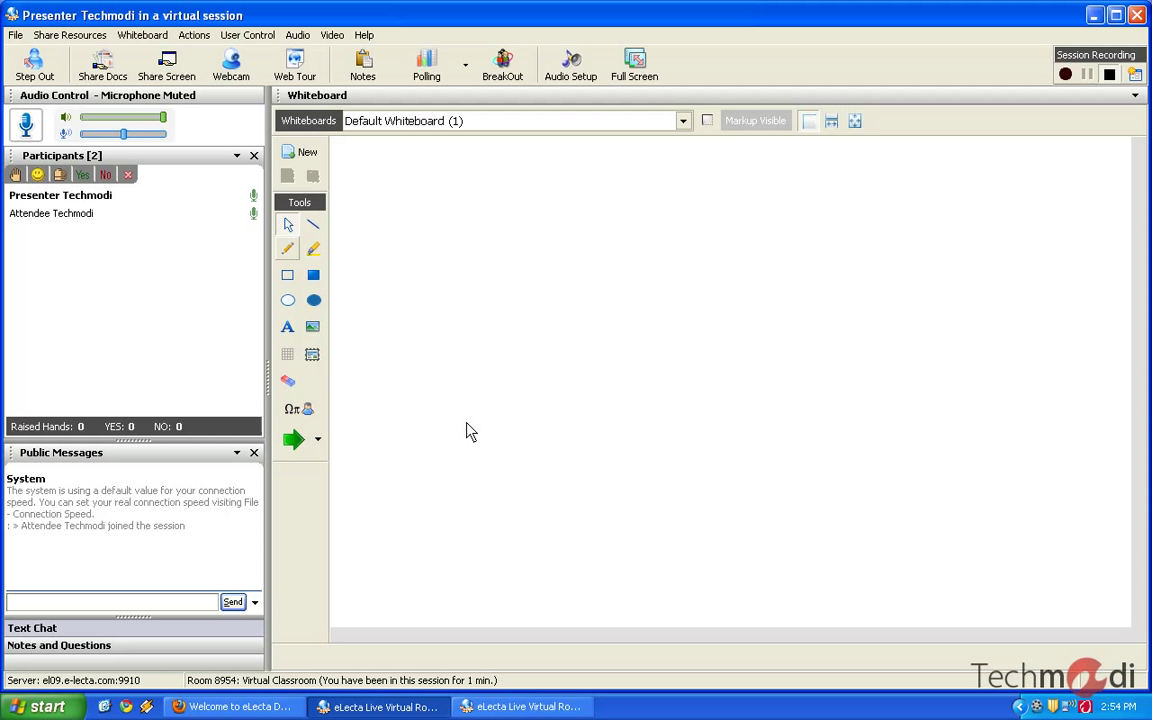
{"action": "left_click", "coordinate": [288, 328]}
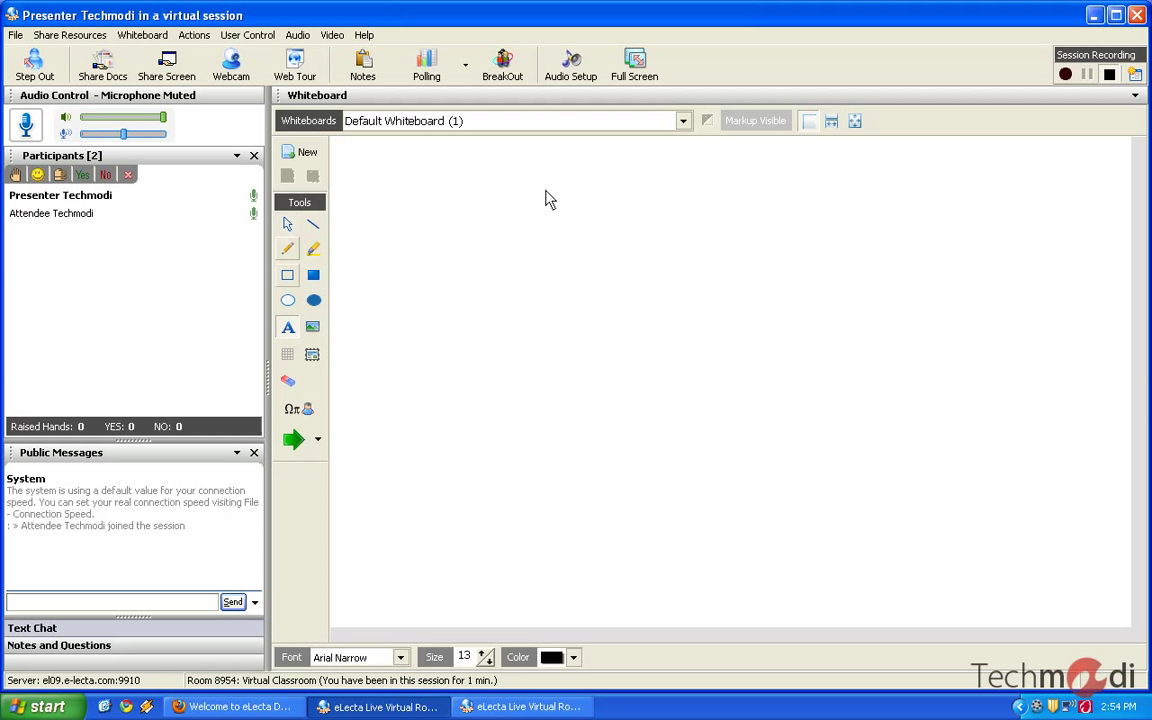
{"action": "left_click", "coordinate": [617, 190]}
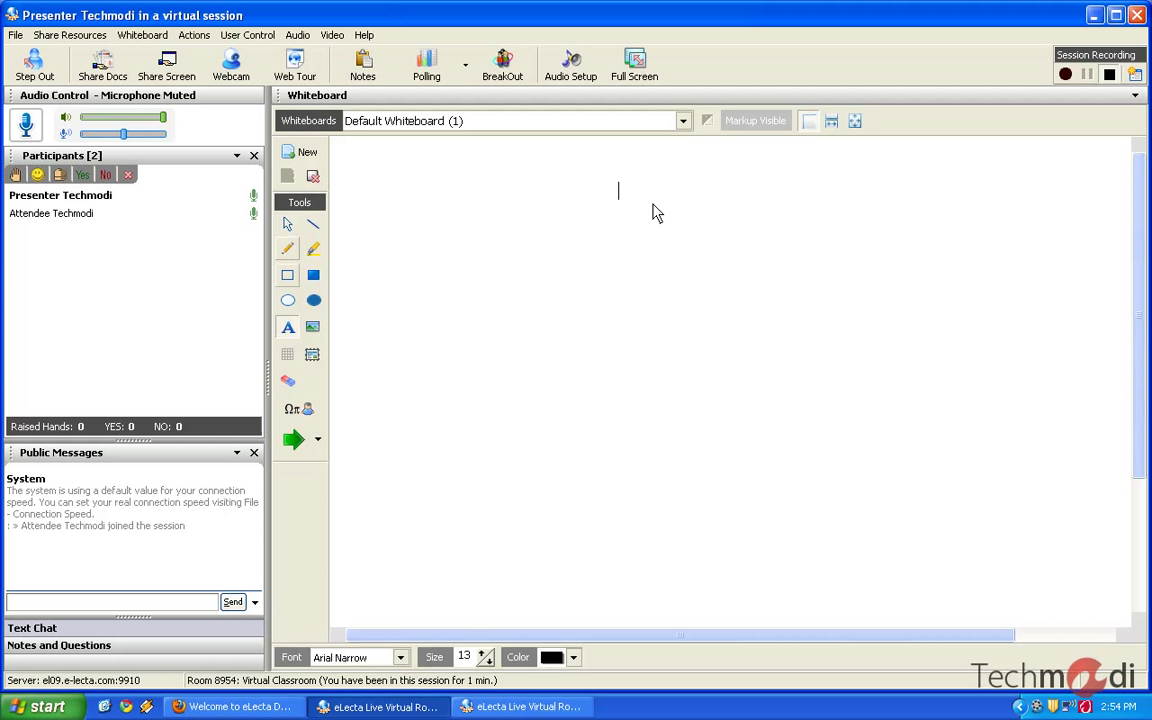
{"action": "type", "text": "Pythogras Theorem."}
{"action": "left_click", "coordinate": [514, 706]}
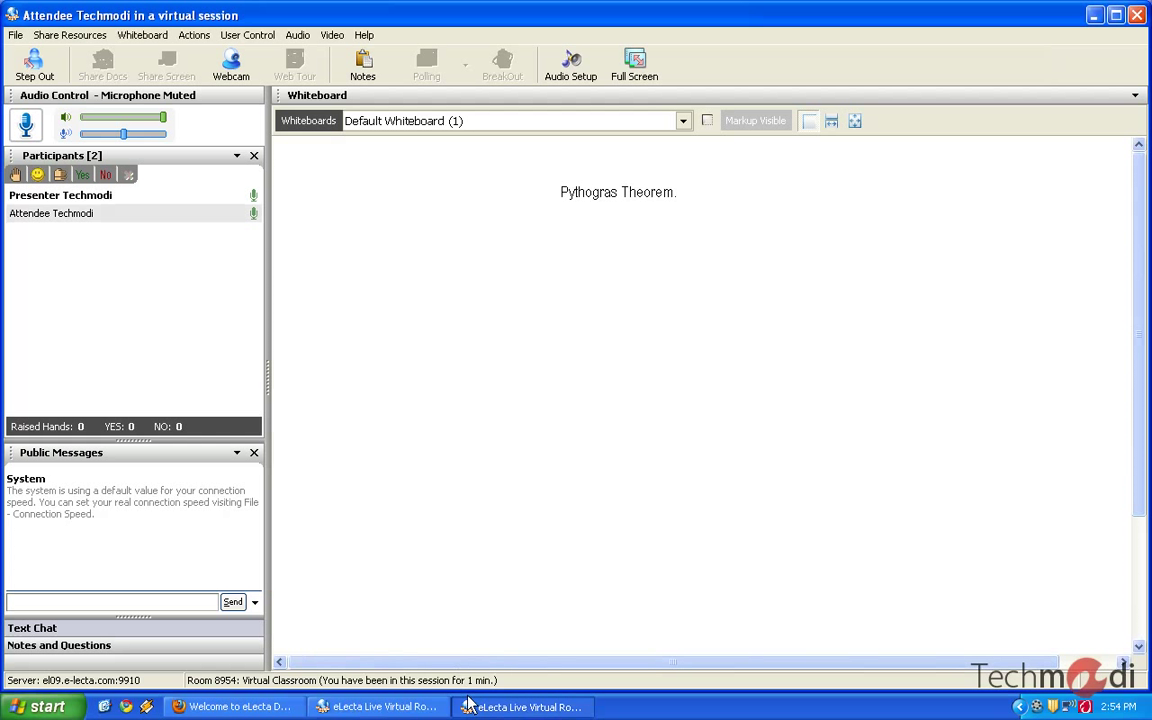
{"action": "left_click", "coordinate": [514, 706]}
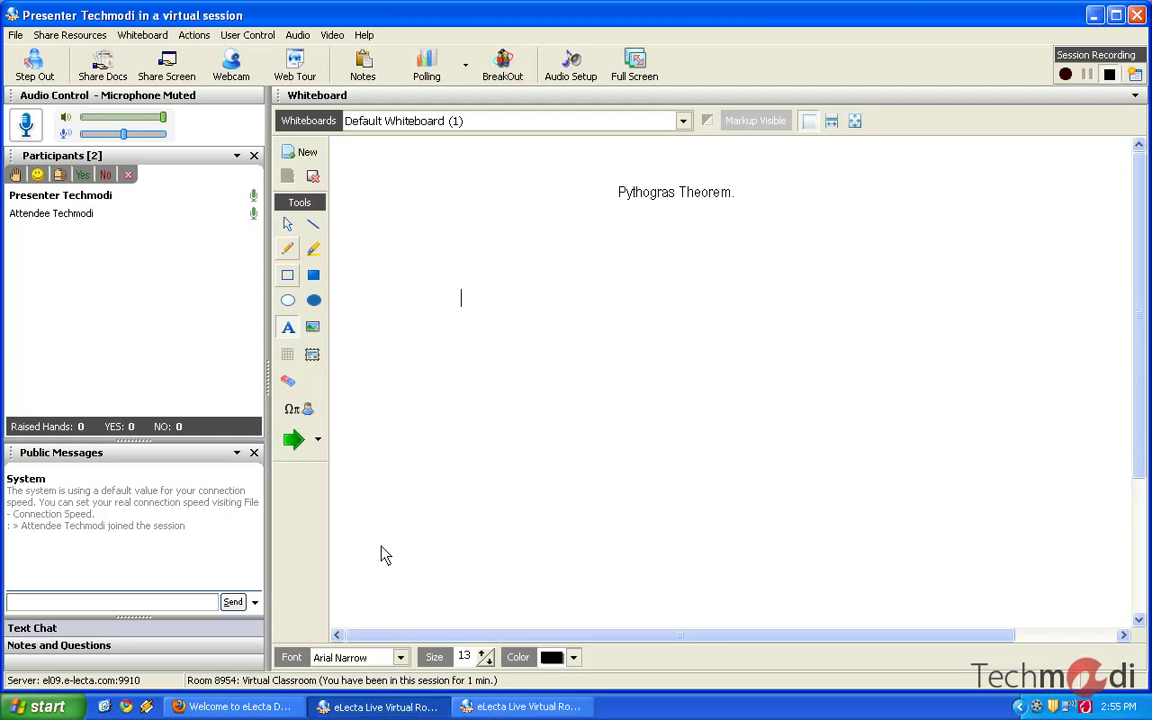
Step: Write the formula "a2 + b2 = c2" below the heading on the presenter's whiteboard, leaving a blank line after it
{"action": "left_click", "coordinate": [503, 241]}
{"action": "type", "text": "a2 + b2 = c2"}
{"action": "key", "text": "Return"}
{"action": "key", "text": "Return"}
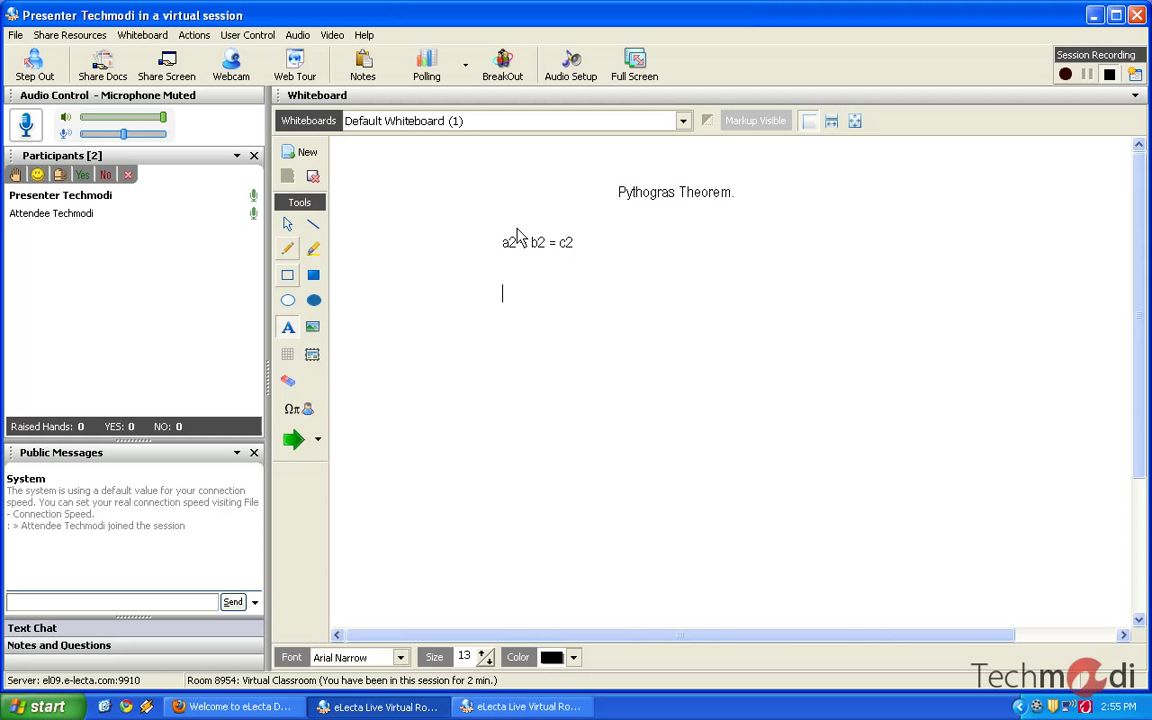
Step: Write the definition's first line below the formula: "Definition :- In an right angle triangle at a 90 degree angle"
{"action": "type", "text": "Definition :- In an right"}
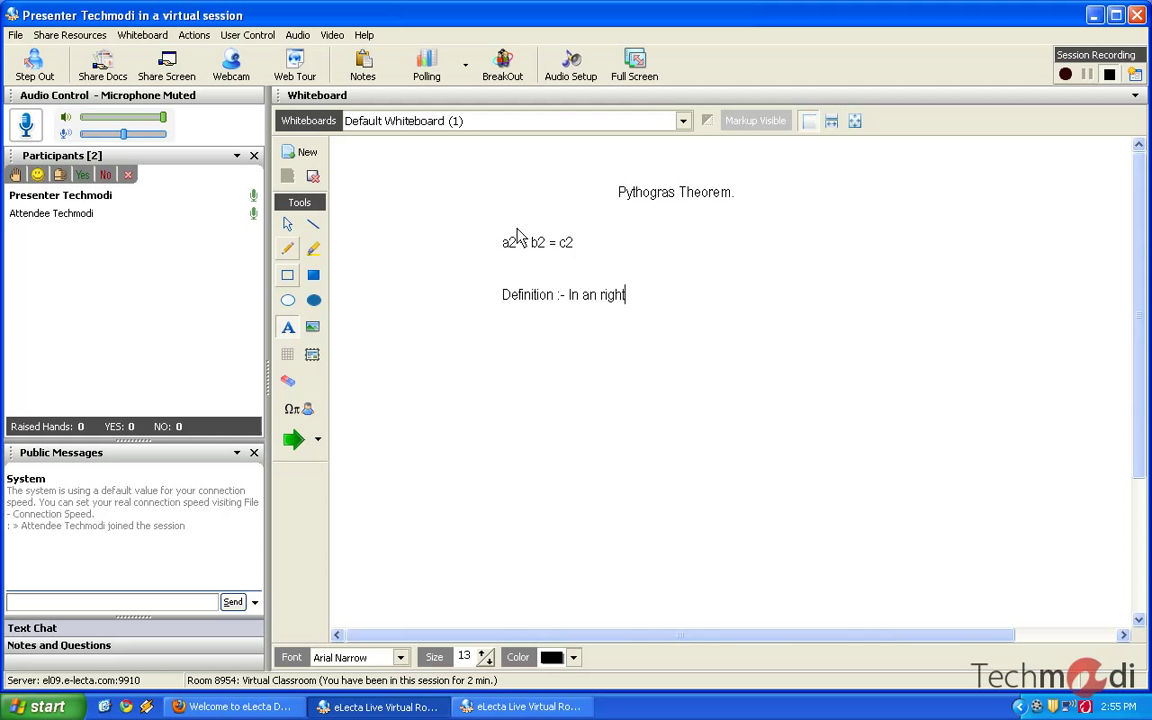
{"action": "type", "text": " angle triangle"}
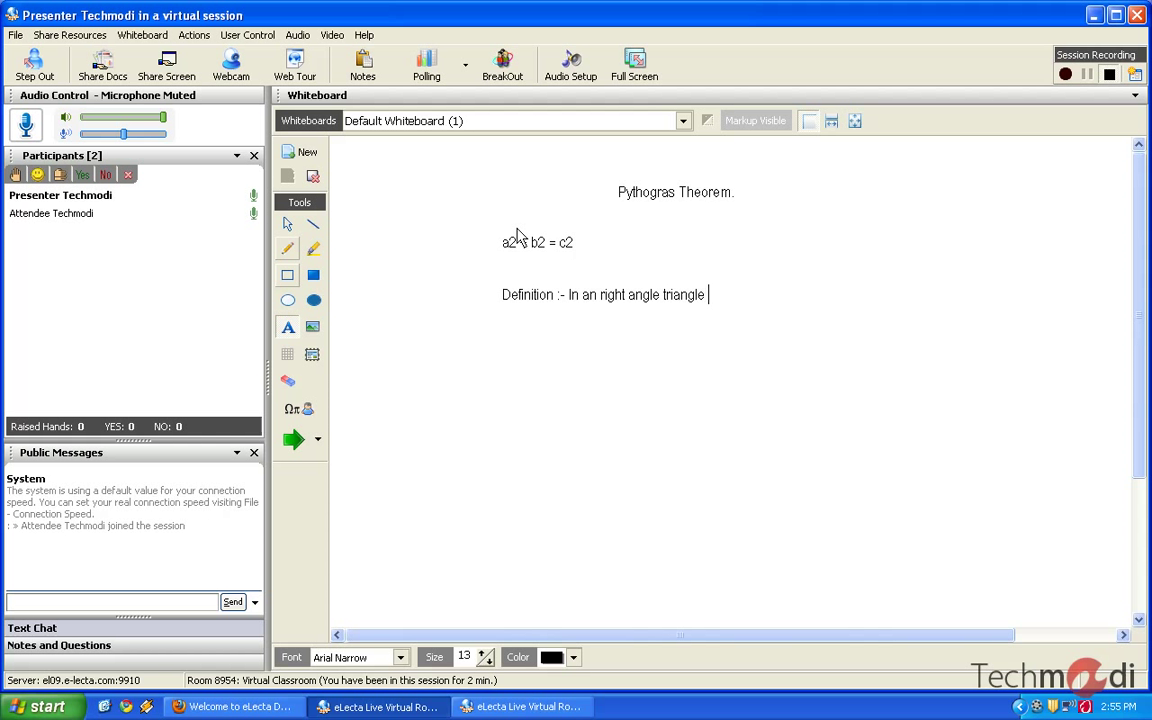
{"action": "type", "text": "at a 90 degree angle"}
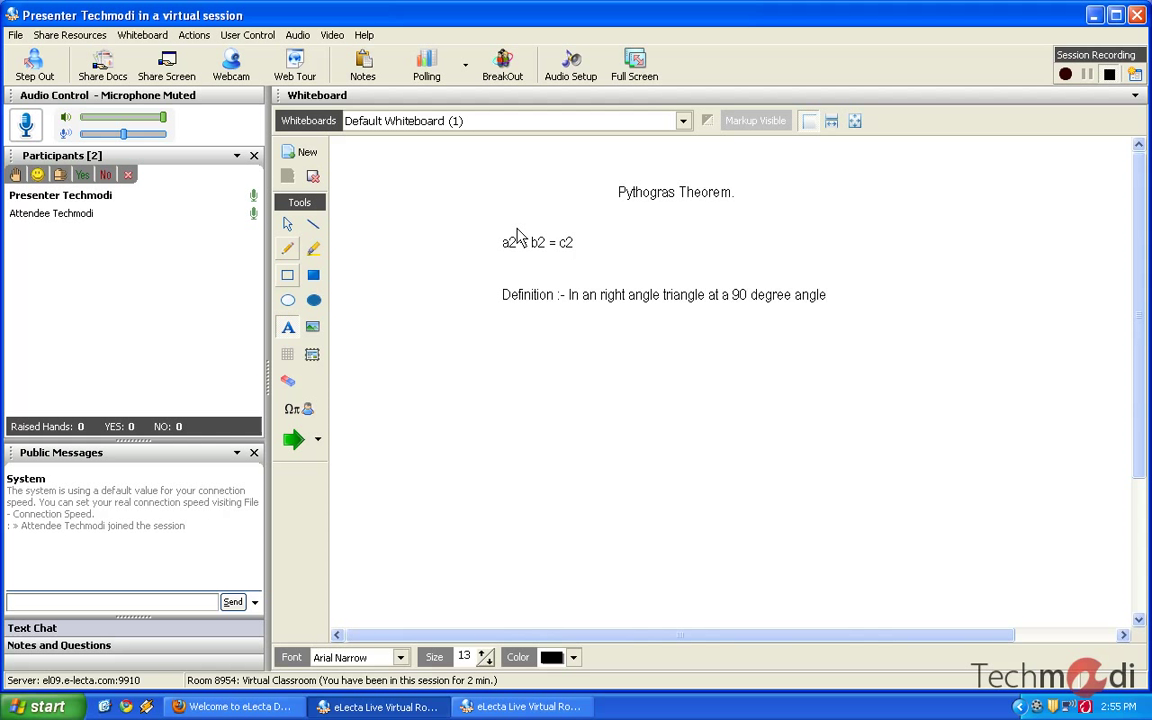
Step: Continue the definition on new lines with "the square of the hypotenuse side is equal to the sum of the other 2 sides."
{"action": "key", "text": "Return"}
{"action": "type", "text": "the square of the "}
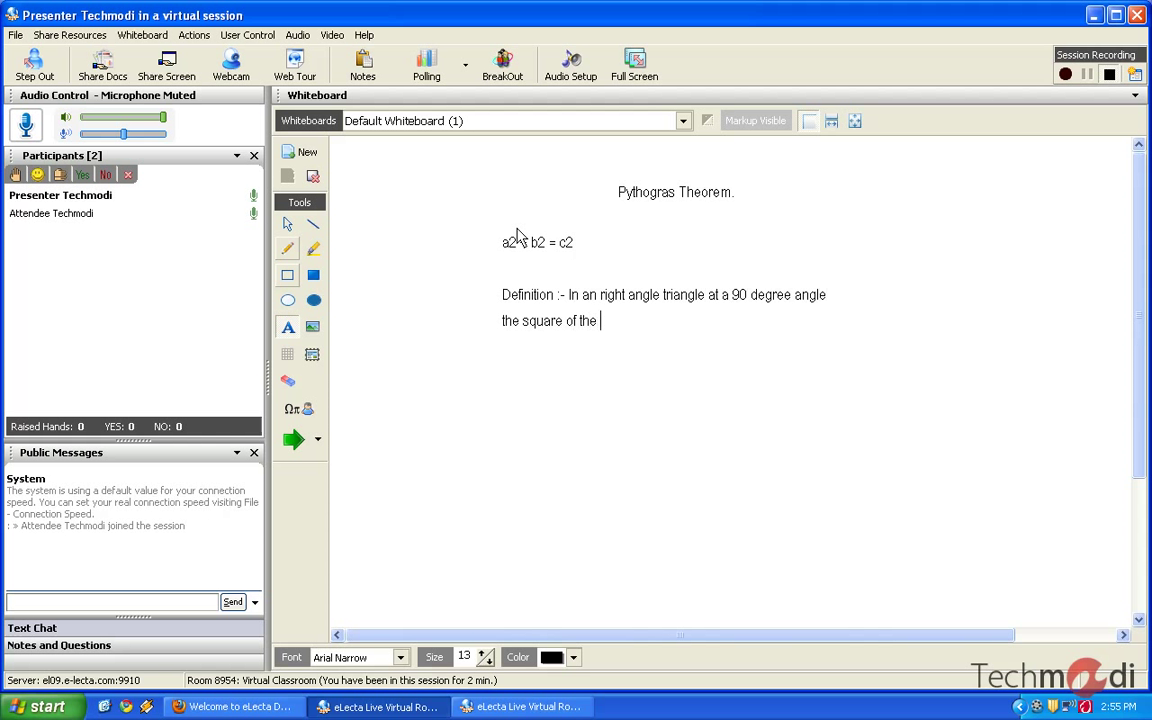
{"action": "type", "text": "hypotenuse side is e"}
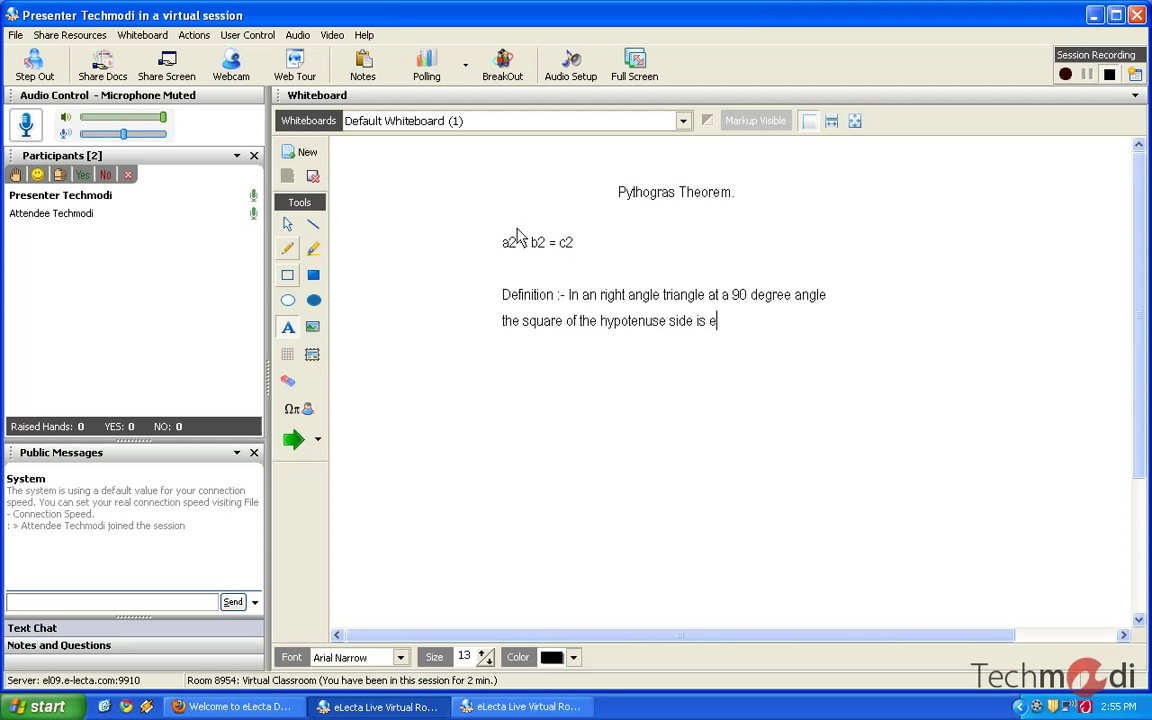
{"action": "type", "text": "qual to the sum of "}
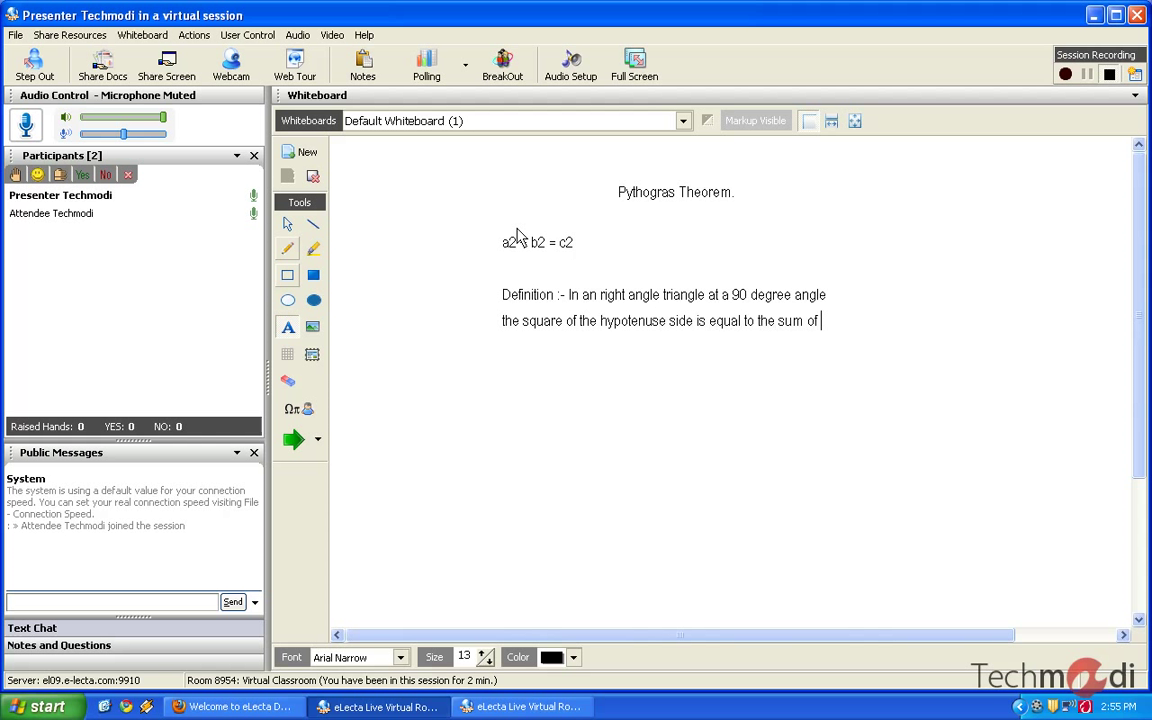
{"action": "type", "text": "the "}
{"action": "type", "text": "other "}
{"action": "type", "text": "2 sides"}
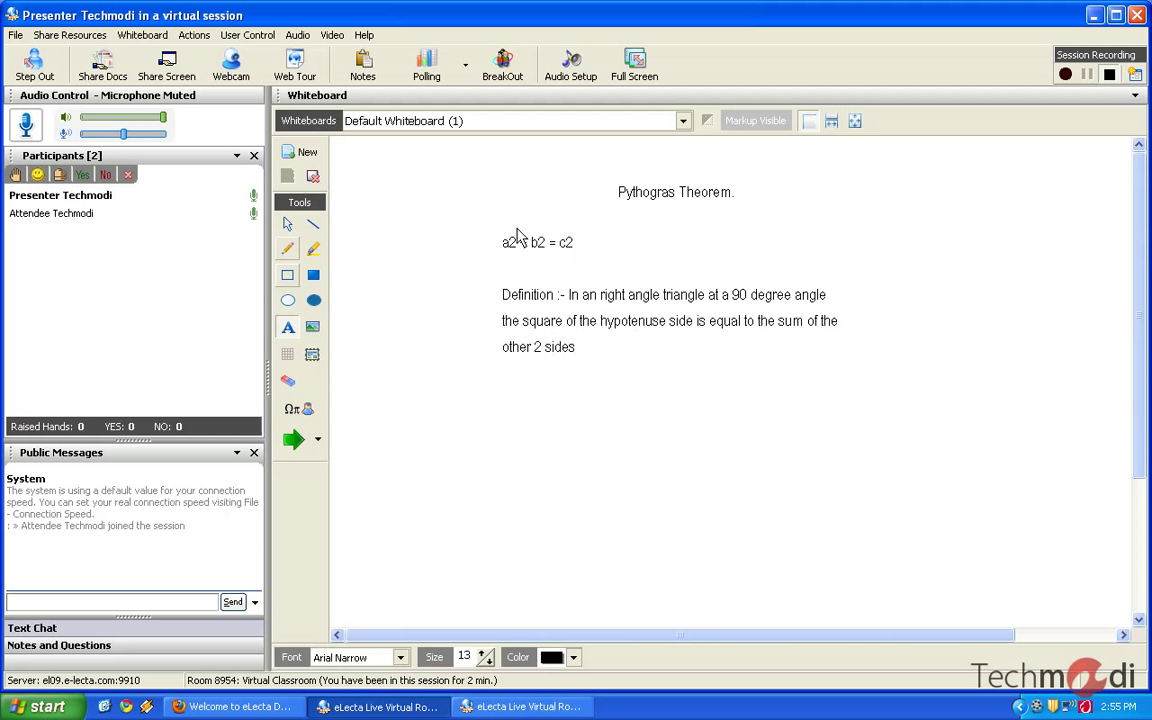
{"action": "left_click", "coordinate": [518, 242]}
{"action": "type", "text": "+"}
{"action": "key", "text": "ctrl+End"}
{"action": "type", "text": "."}
{"action": "key", "text": "Return"}
{"action": "key", "text": "Return"}
Step: Insert the image pythagoras-abc.gif from the lms folder on the desktop onto the whiteboard, beside the definition
{"action": "left_click", "coordinate": [314, 331]}
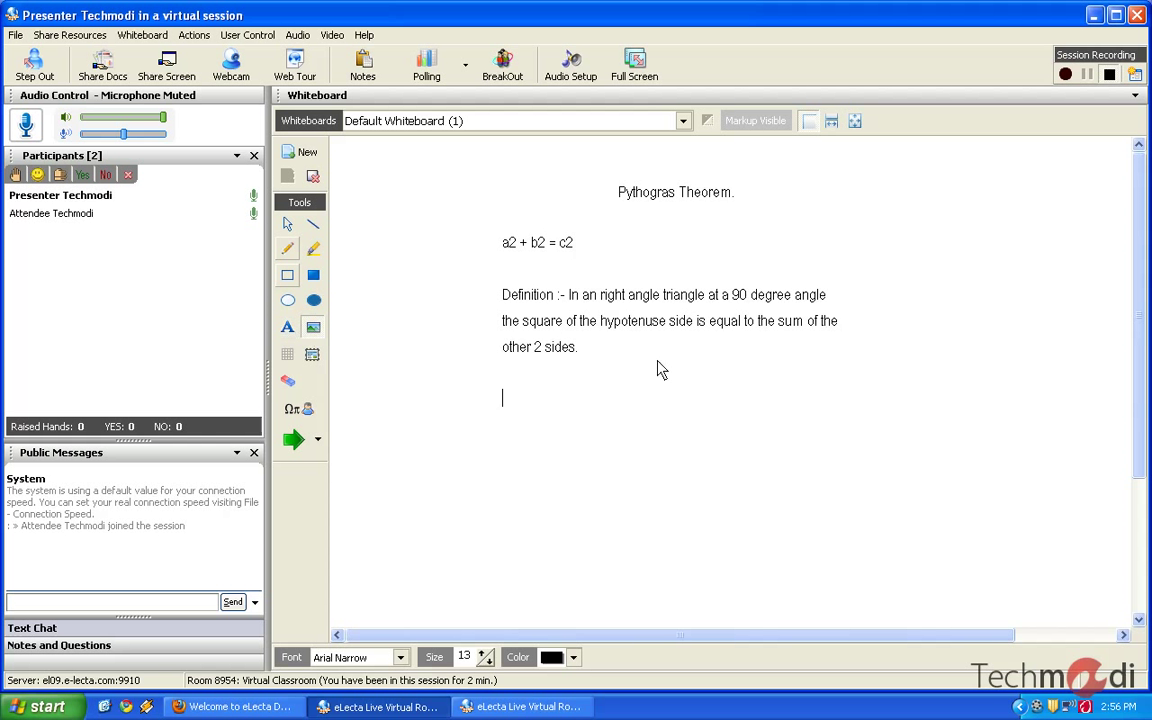
{"action": "left_click", "coordinate": [885, 290]}
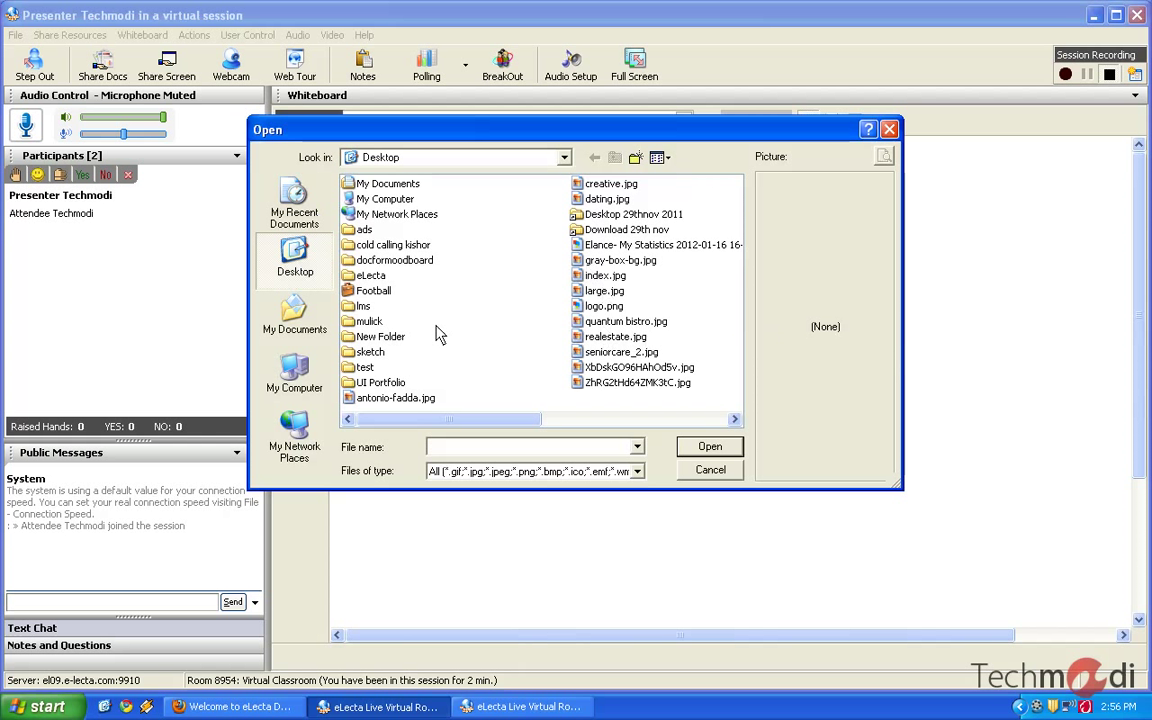
{"action": "double_click", "coordinate": [363, 306]}
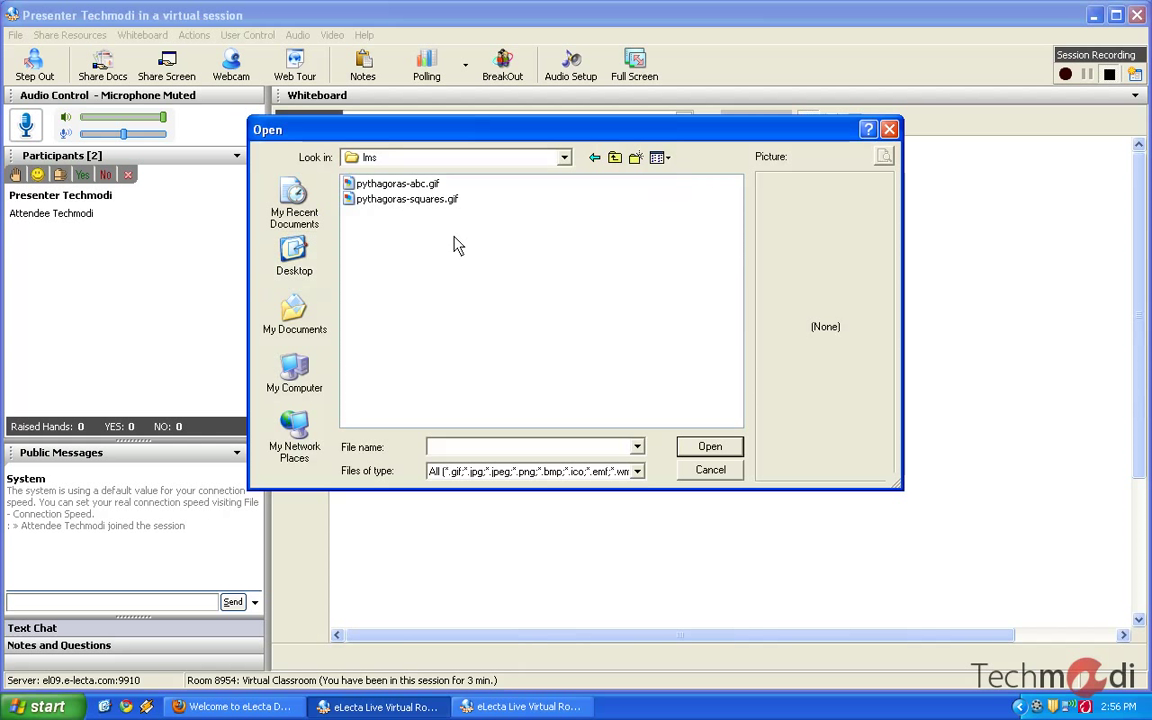
{"action": "left_click", "coordinate": [657, 157]}
{"action": "left_click", "coordinate": [680, 178]}
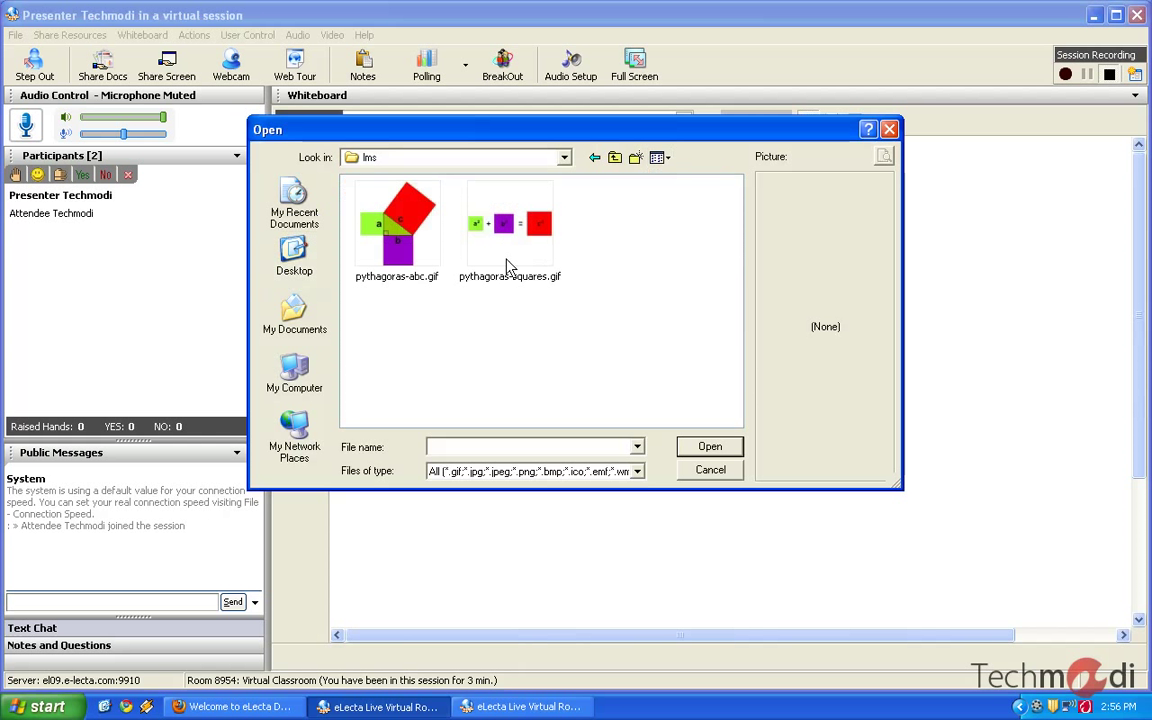
{"action": "left_click", "coordinate": [432, 265]}
{"action": "double_click", "coordinate": [432, 265]}
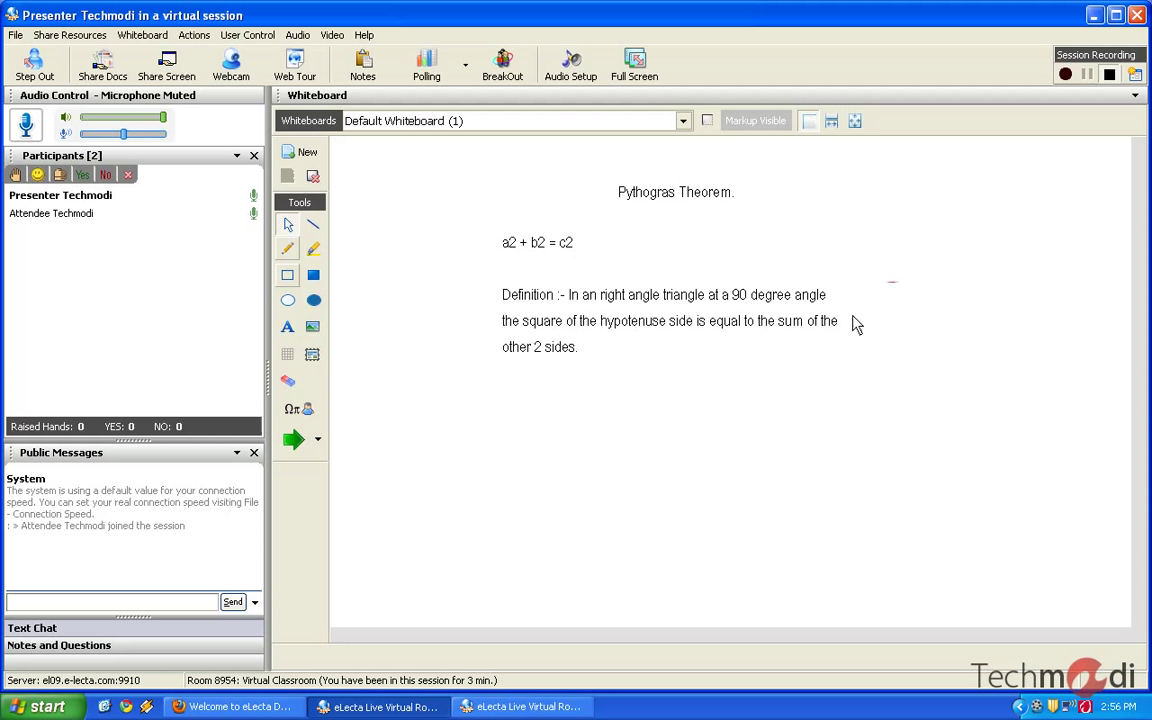
{"action": "left_click", "coordinate": [832, 343]}
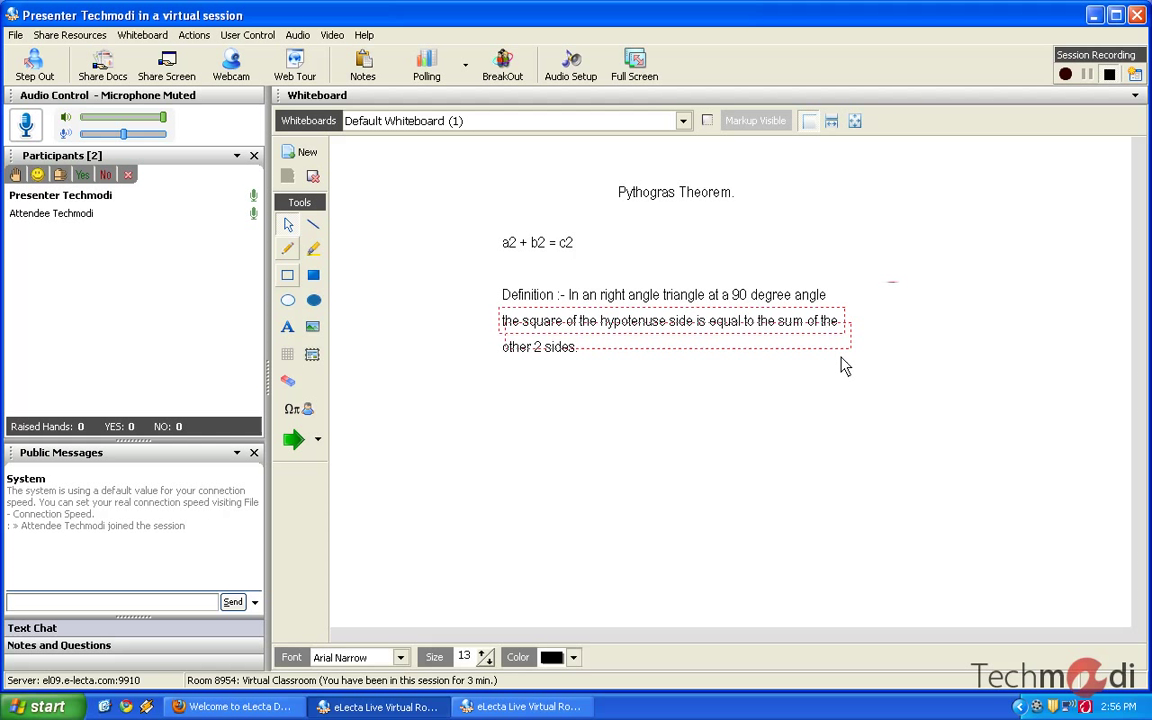
{"action": "left_click", "coordinate": [830, 337]}
{"action": "left_click", "coordinate": [900, 339]}
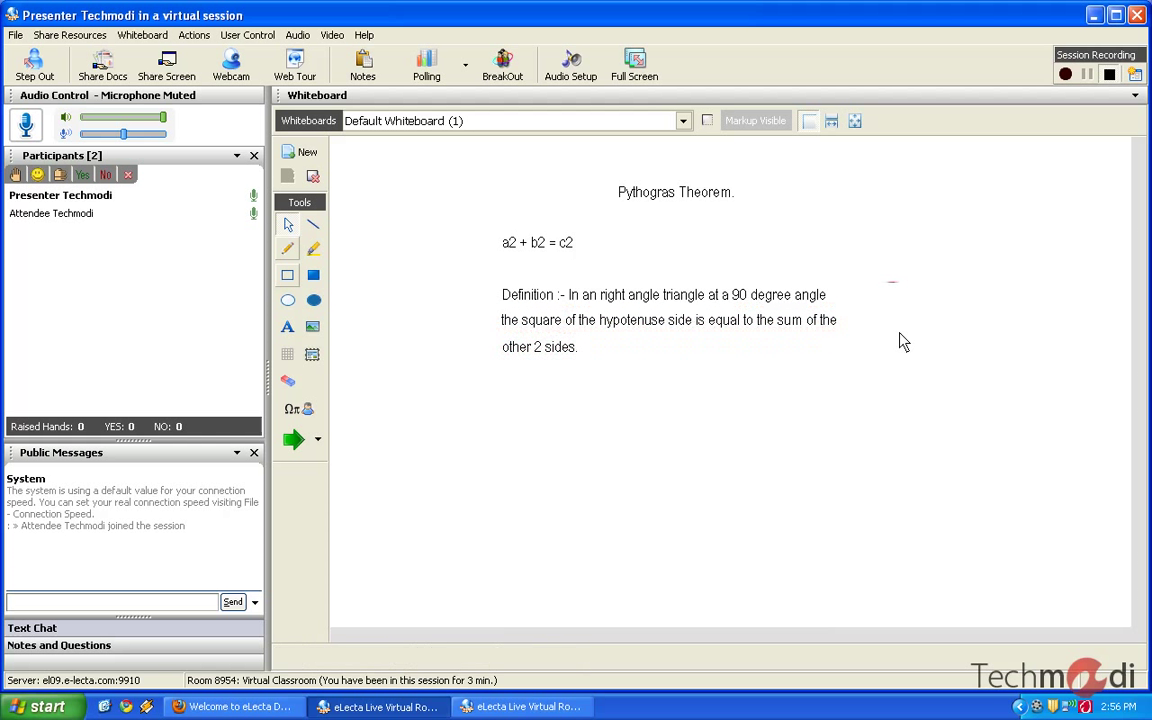
Step: Insert the image pythagoras-abc.gif onto the whiteboard again, enlarge it, and place it beside the definition
{"action": "left_click", "coordinate": [313, 326]}
{"action": "left_click", "coordinate": [553, 409]}
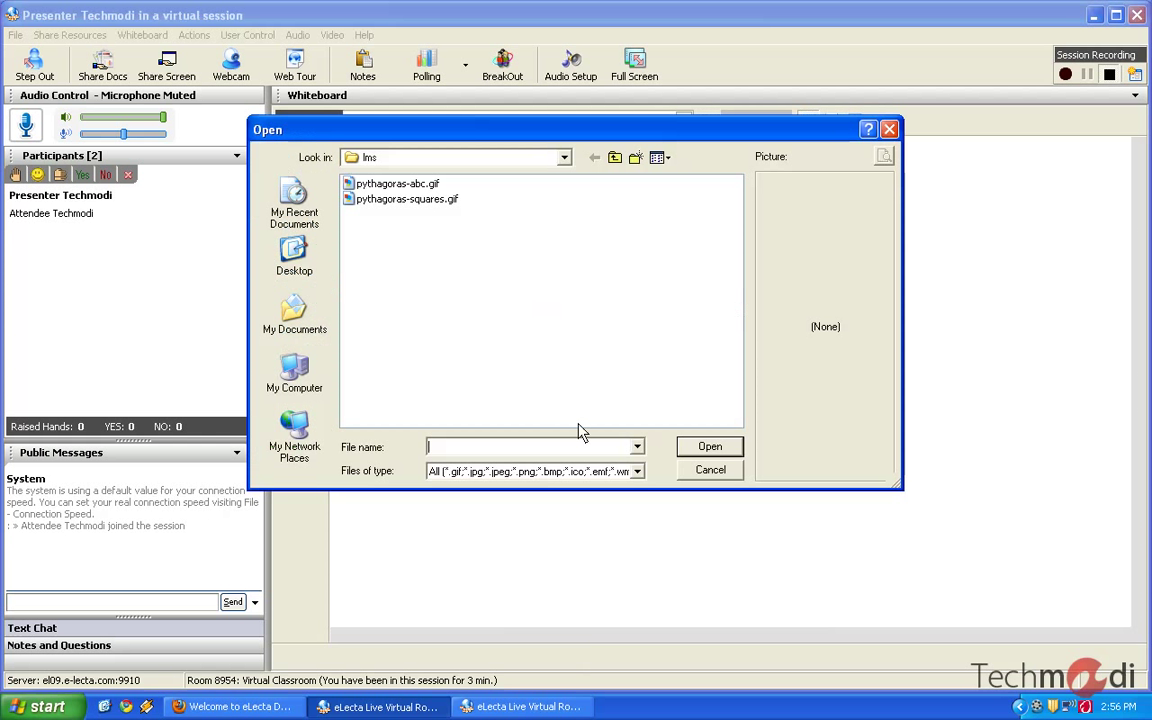
{"action": "double_click", "coordinate": [392, 184]}
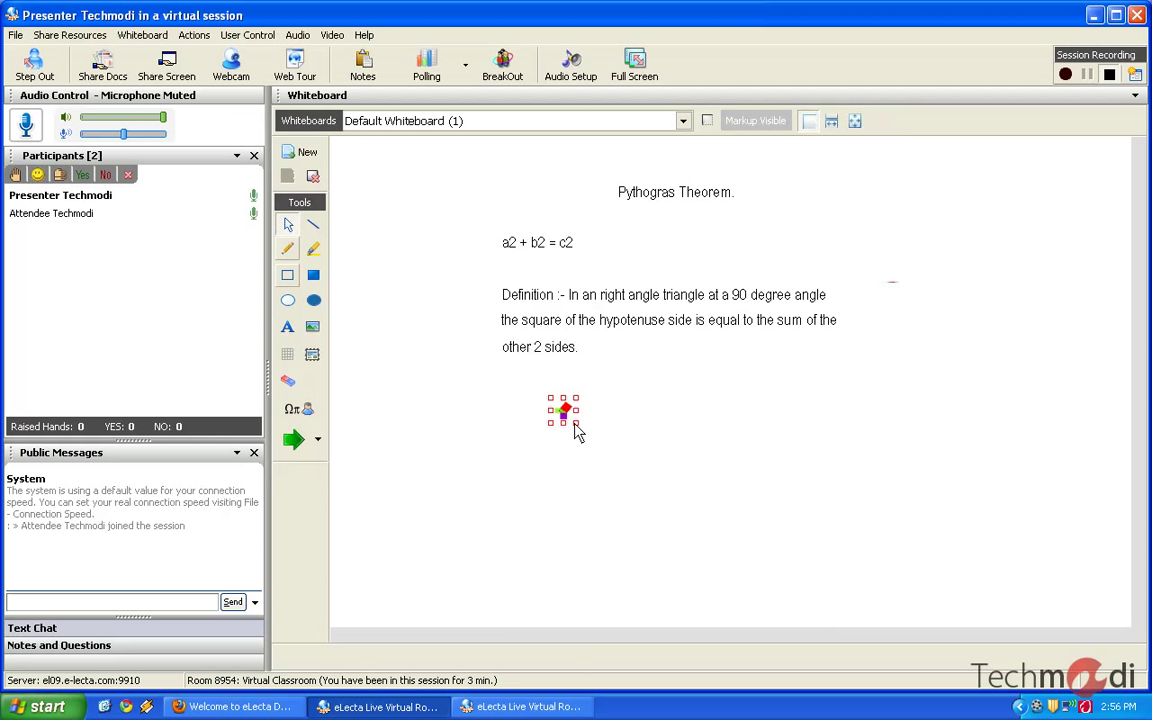
{"action": "left_click_drag", "start_coordinate": [577, 424], "coordinate": [805, 577]}
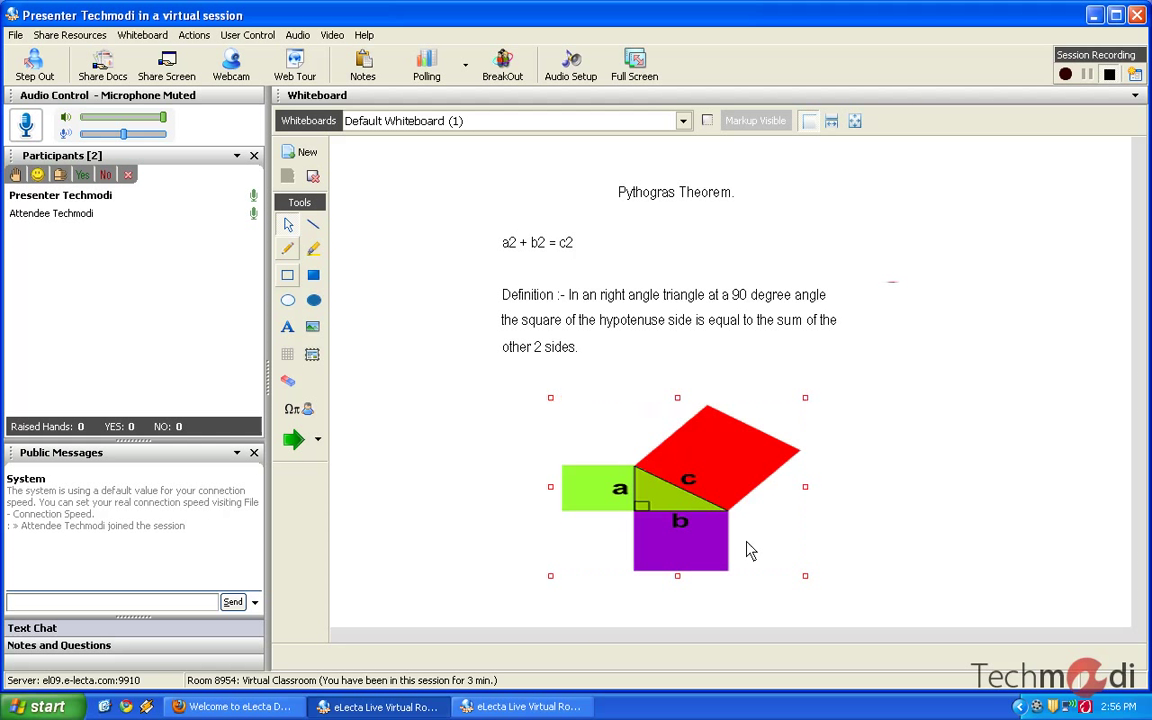
{"action": "left_click_drag", "start_coordinate": [704, 520], "coordinate": [958, 327]}
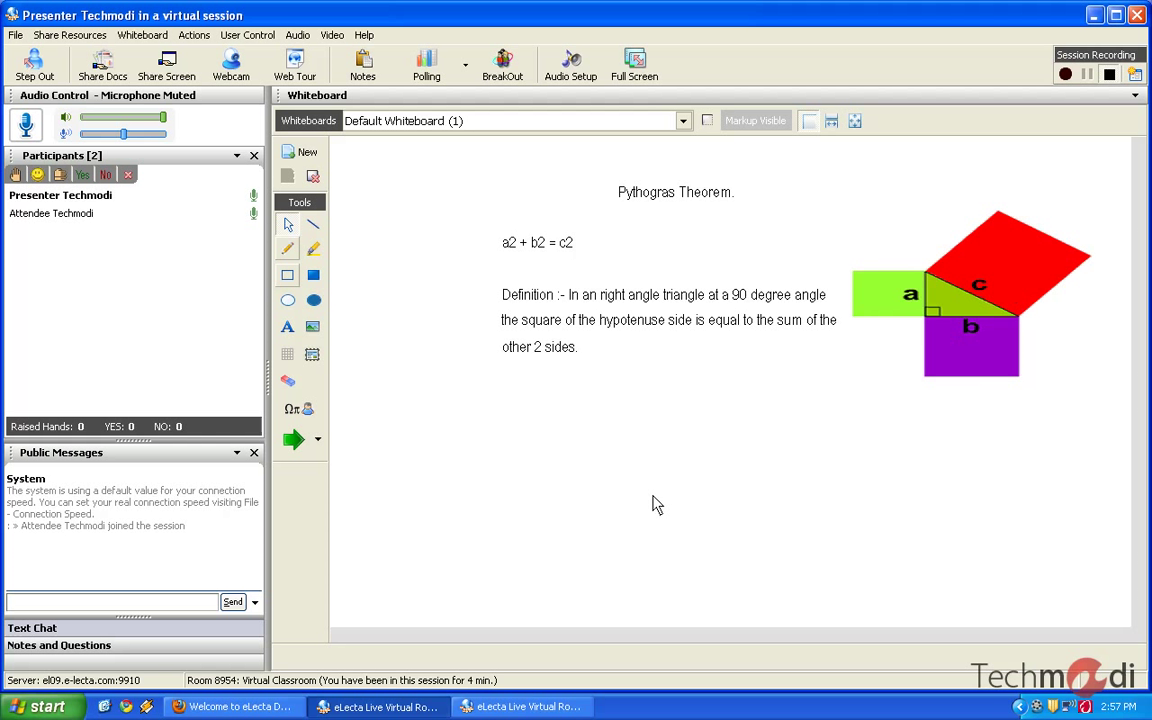
Step: Insert the image pythagoras-squares.gif below the definition, showing the picture files as thumbnails to choose it
{"action": "left_click", "coordinate": [313, 327]}
{"action": "left_click", "coordinate": [520, 455]}
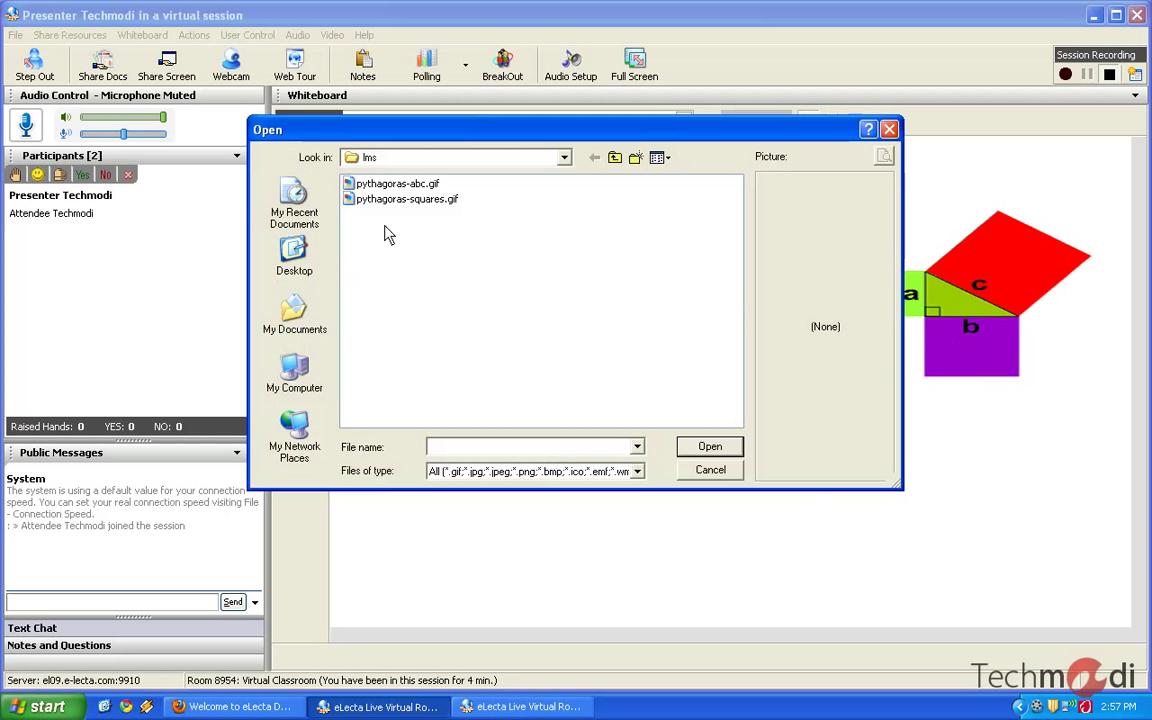
{"action": "left_click", "coordinate": [665, 158]}
{"action": "left_click", "coordinate": [675, 177]}
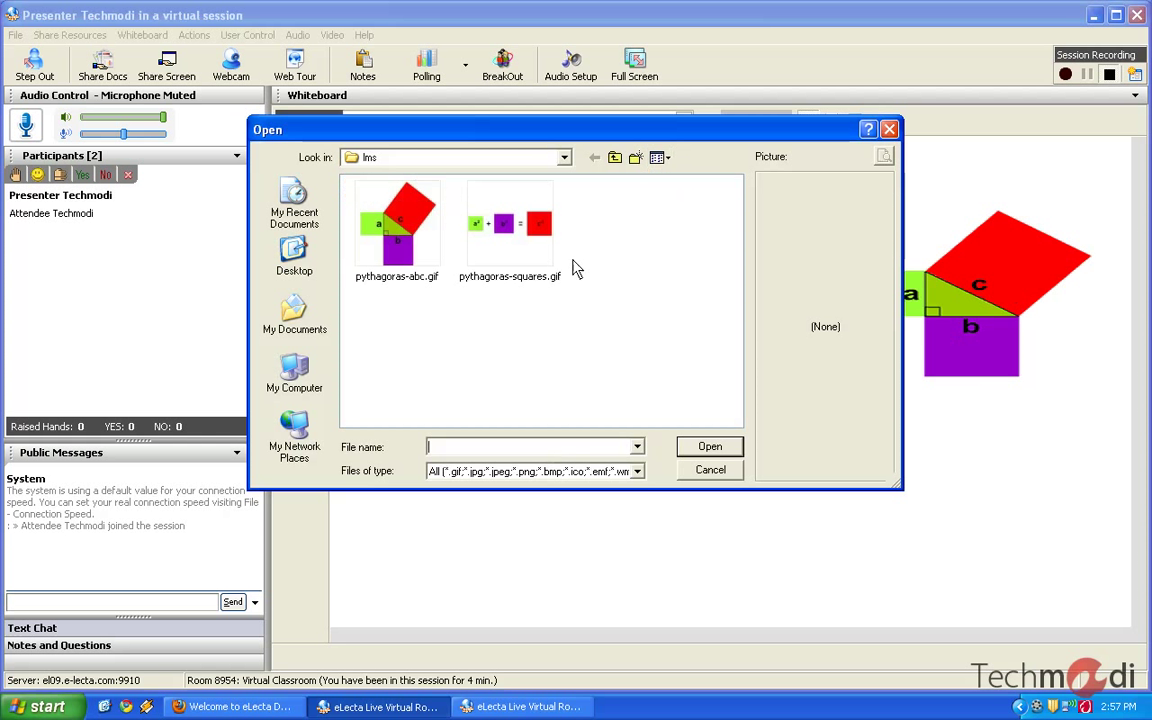
{"action": "double_click", "coordinate": [466, 240]}
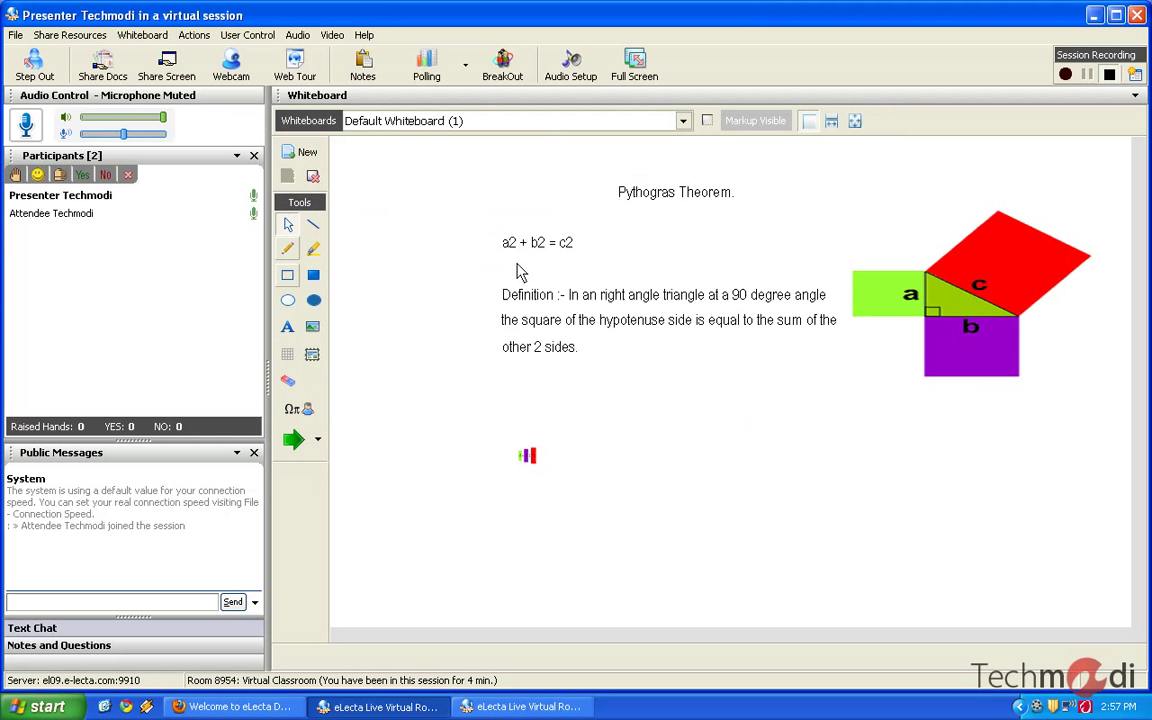
Step: Enlarge the inserted squares image and move it up to just below the definition text
{"action": "left_click", "coordinate": [527, 457]}
{"action": "left_click_drag", "start_coordinate": [541, 468], "coordinate": [871, 559]}
{"action": "left_click_drag", "start_coordinate": [810, 512], "coordinate": [808, 441]}
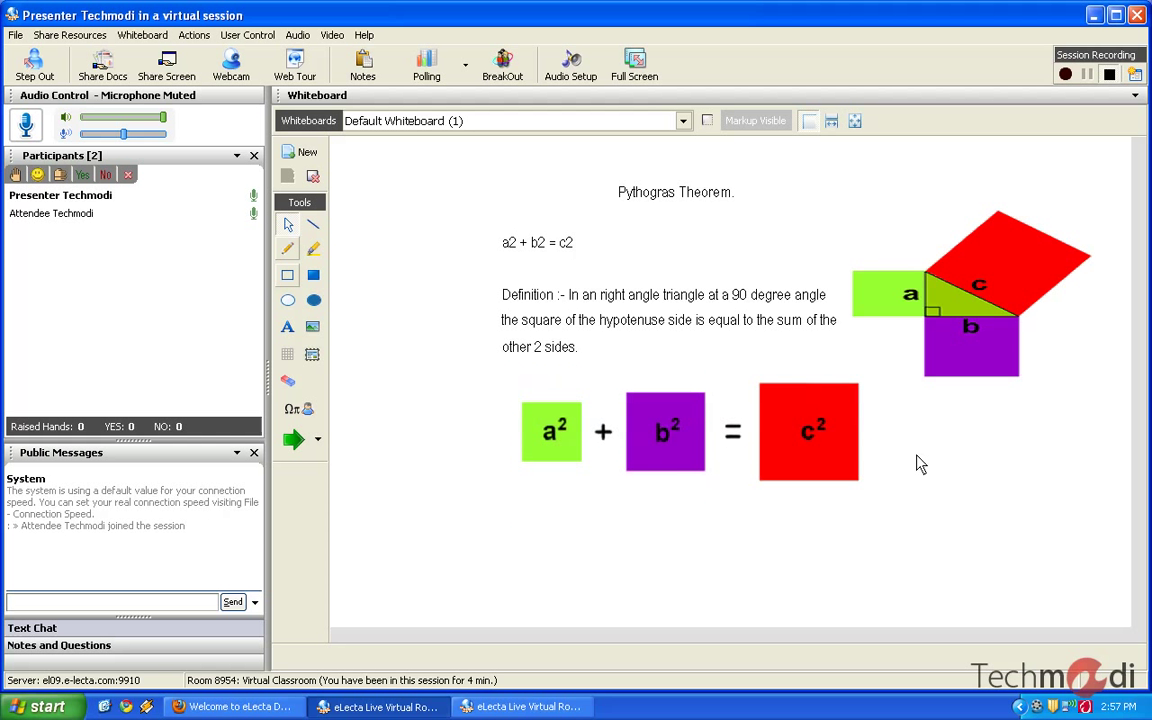
Step: Switch to the attendee's session window and raise the attendee's hand
{"action": "left_click", "coordinate": [551, 706]}
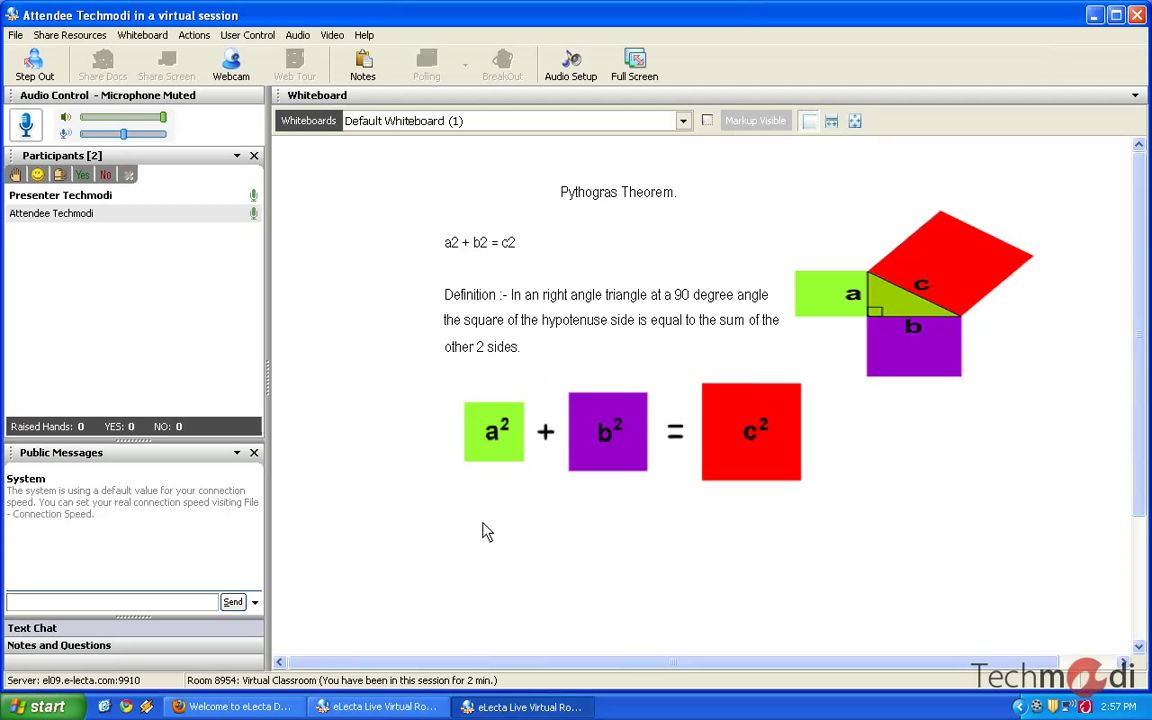
{"action": "left_click", "coordinate": [126, 197]}
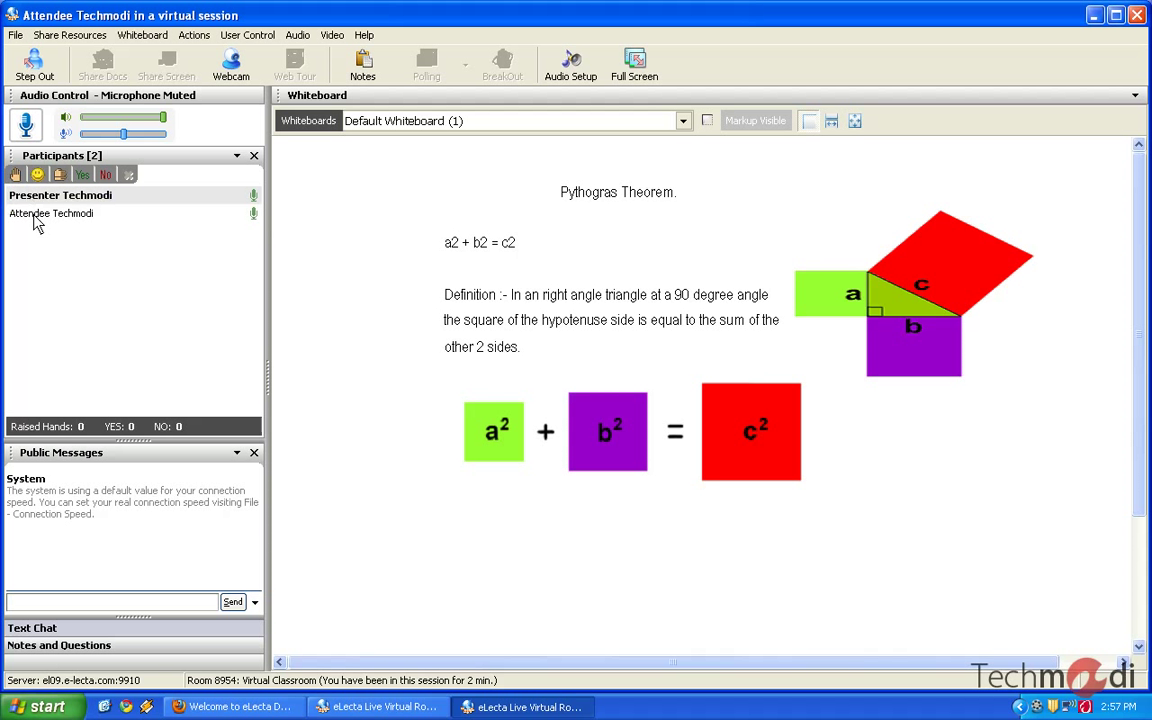
{"action": "left_click", "coordinate": [34, 215]}
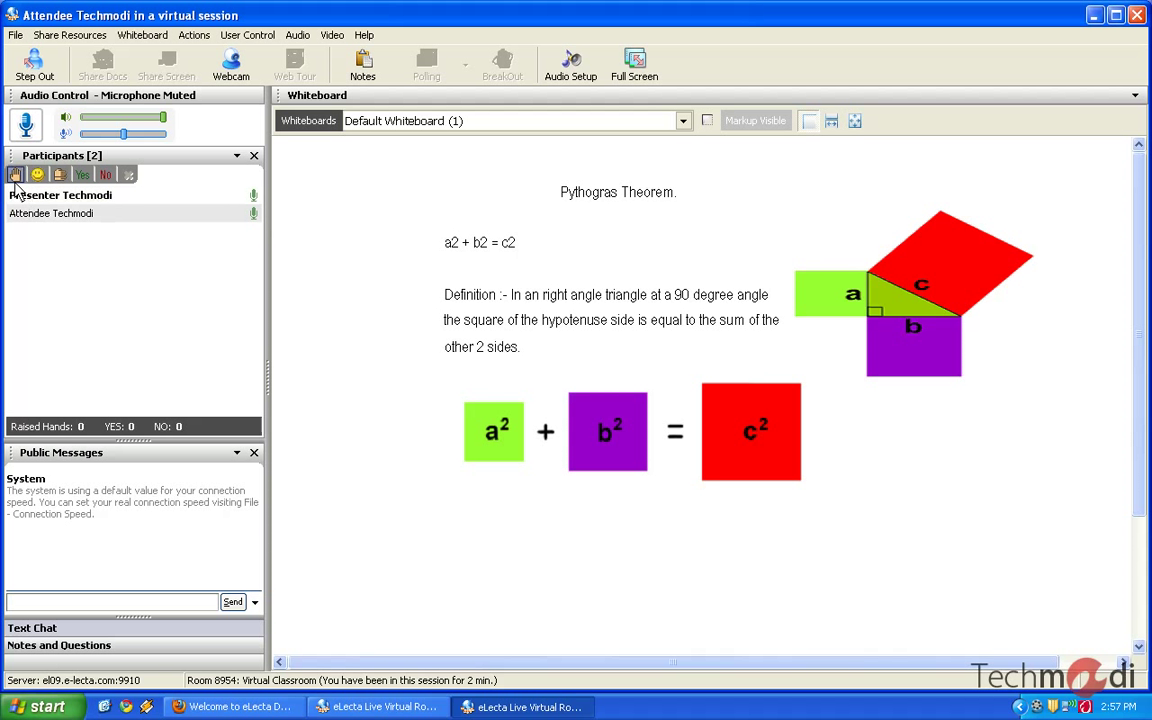
{"action": "left_click", "coordinate": [15, 178]}
Step: Return to the presenter's session window and allow the attendee with the raised hand to write on the boards
{"action": "left_click", "coordinate": [385, 706]}
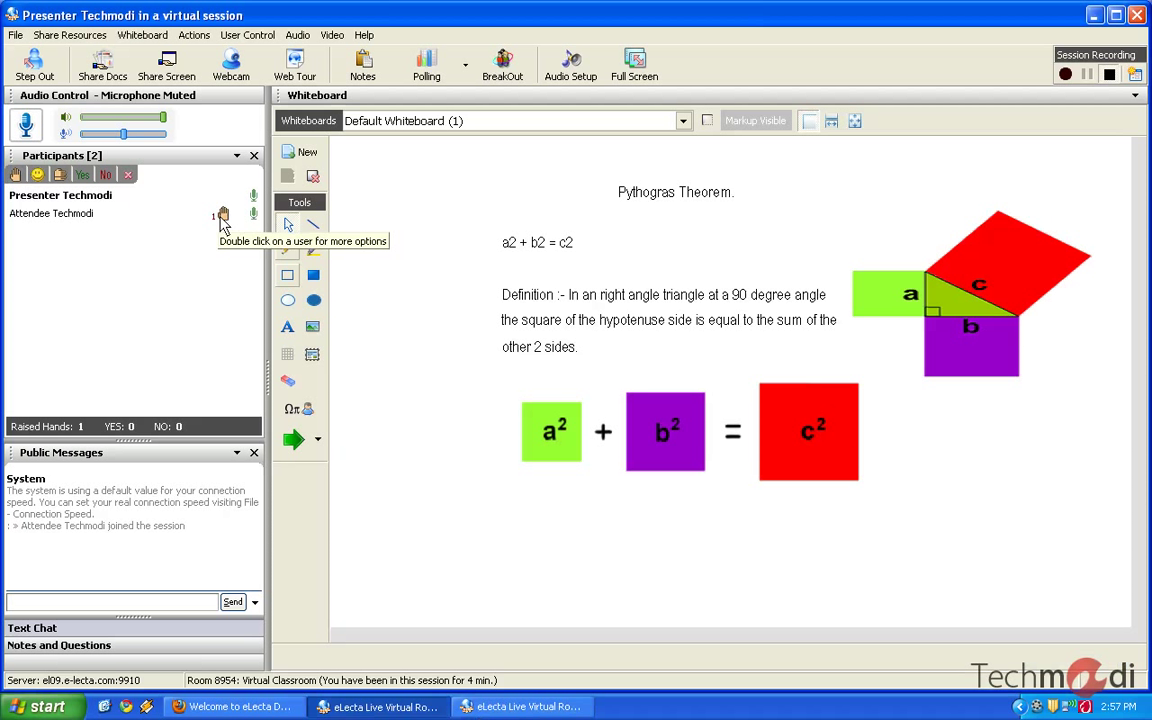
{"action": "left_click", "coordinate": [223, 220]}
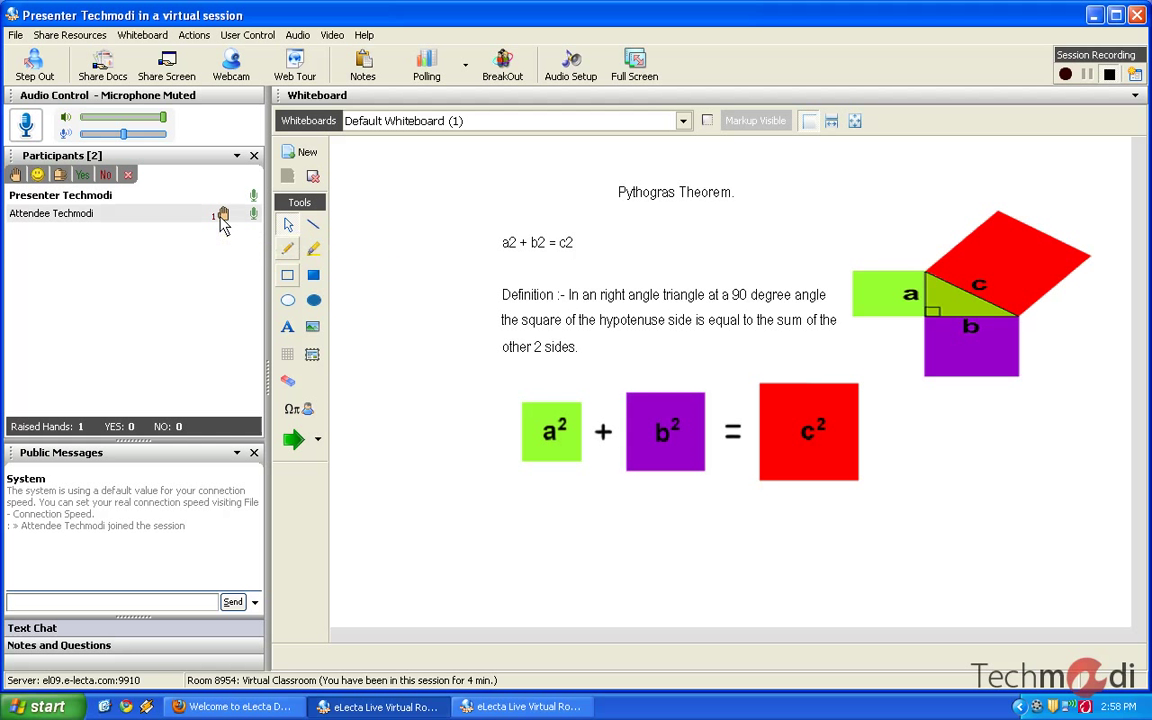
{"action": "double_click", "coordinate": [221, 220]}
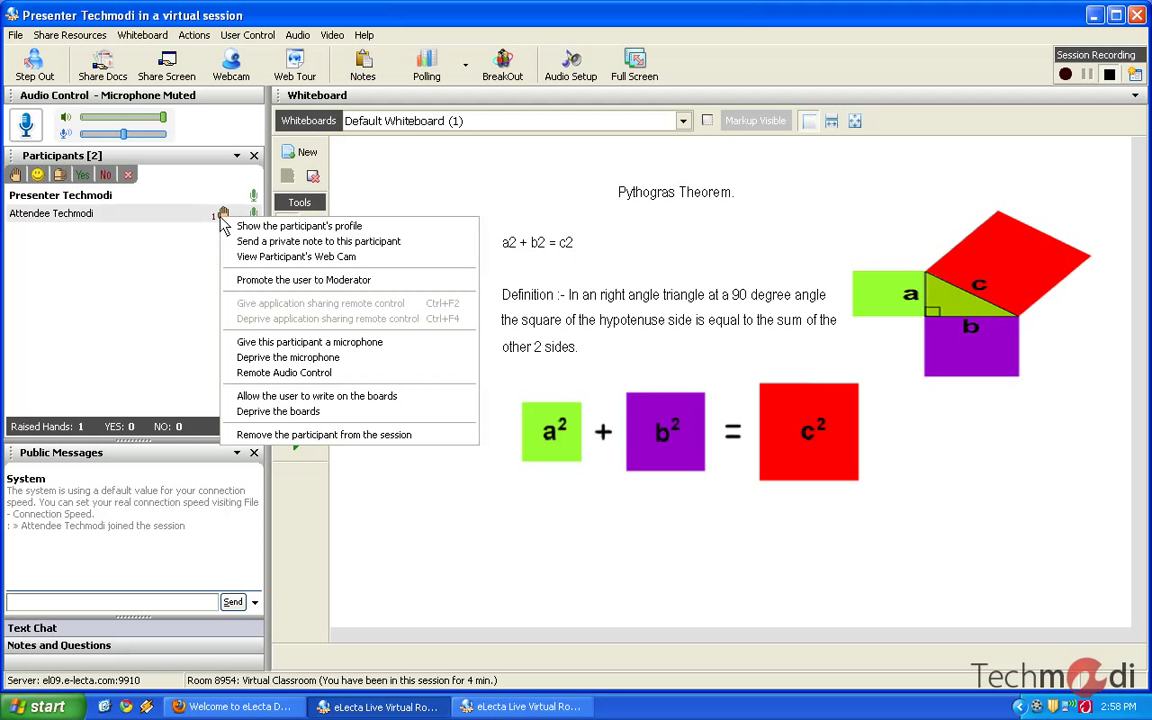
{"action": "left_click", "coordinate": [268, 398]}
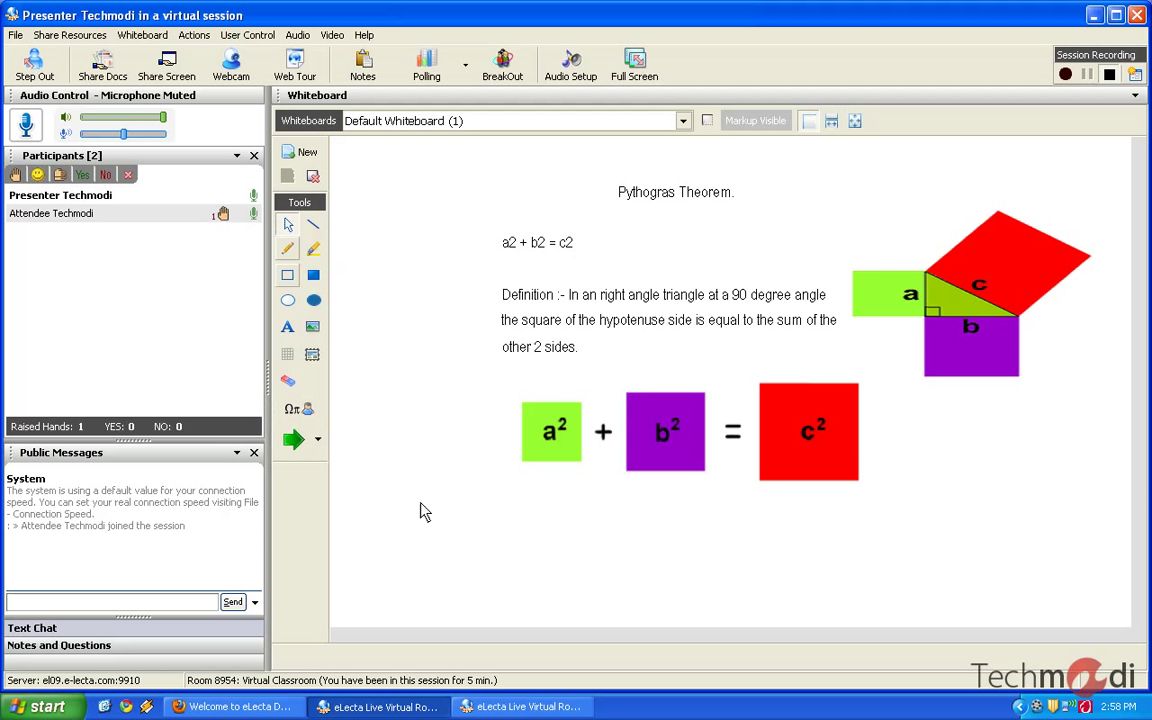
Step: In the attendee's session window, highlight the three lines of definition text in yellow with the 15-wide highlighter
{"action": "left_click", "coordinate": [488, 714]}
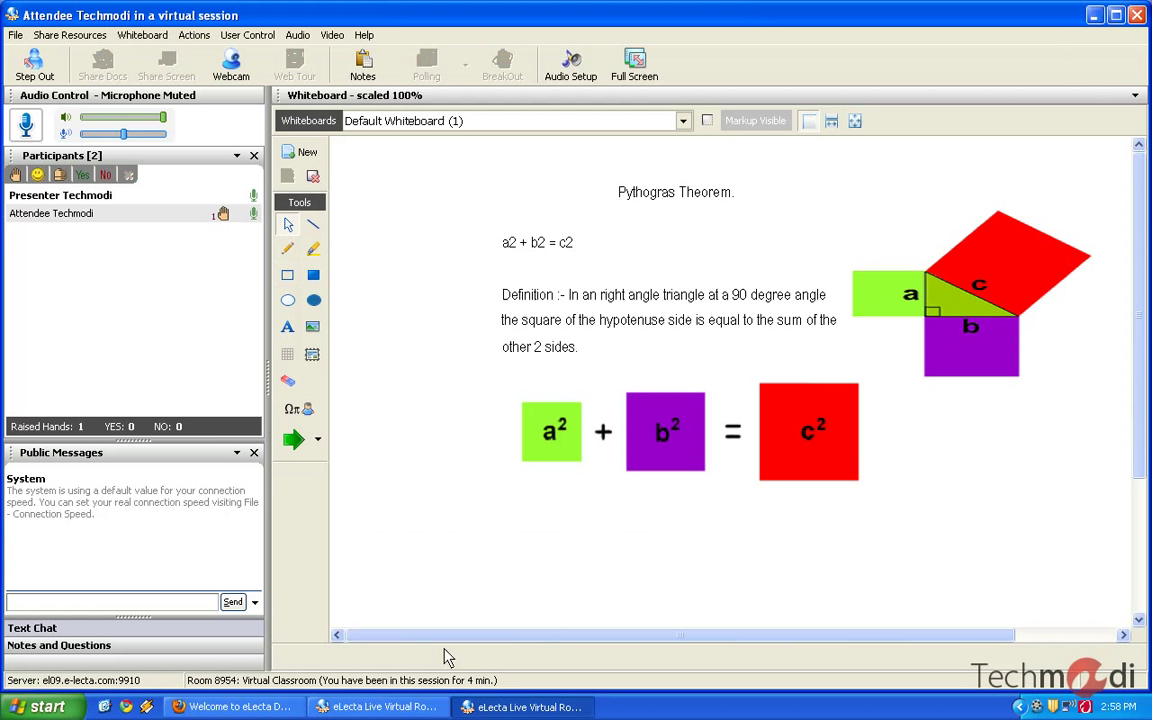
{"action": "left_click", "coordinate": [298, 225]}
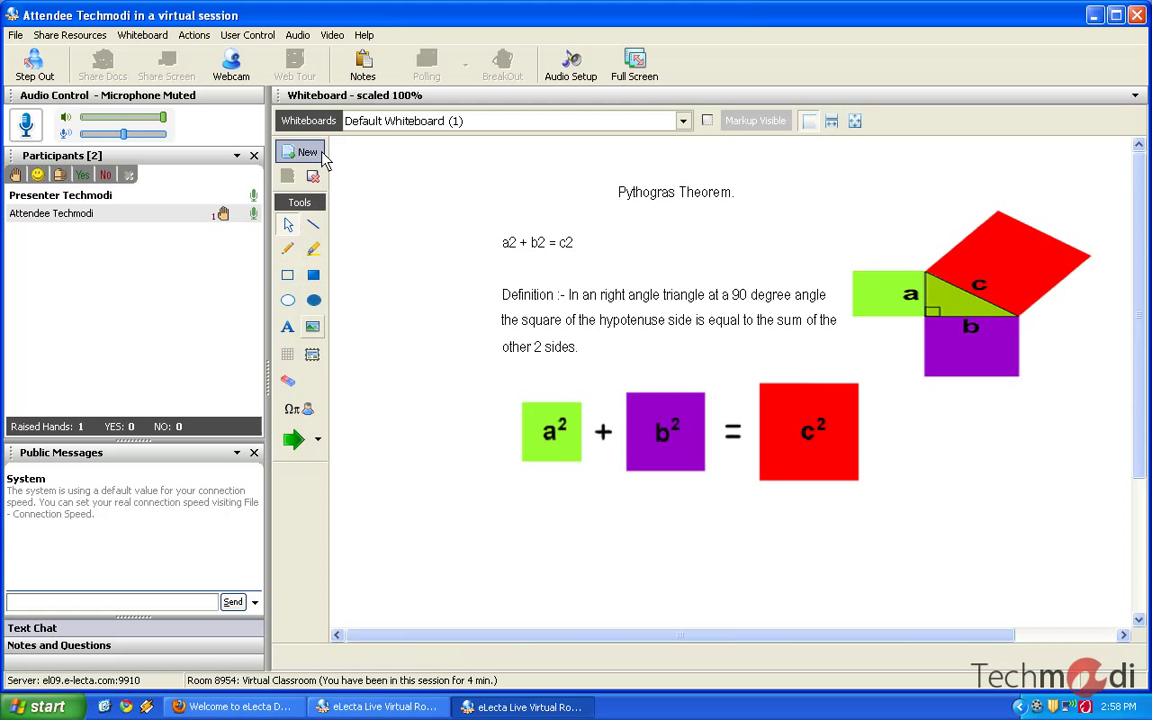
{"action": "left_click", "coordinate": [313, 252]}
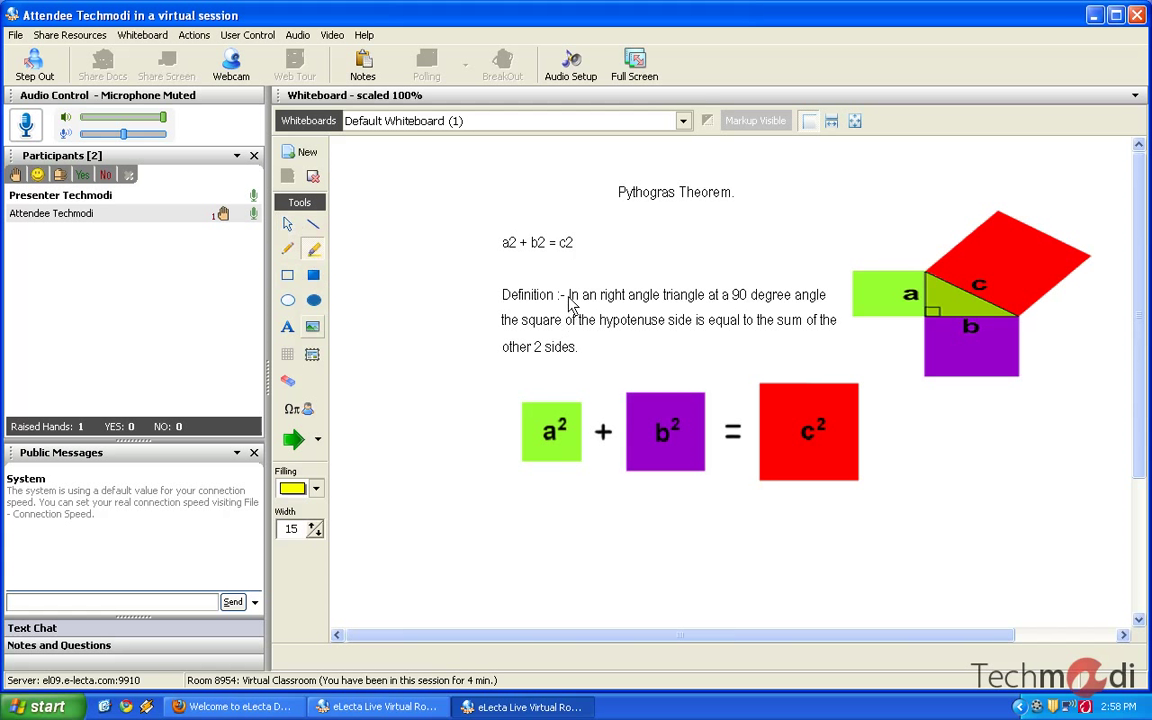
{"action": "left_click_drag", "start_coordinate": [569, 293], "coordinate": [818, 306]}
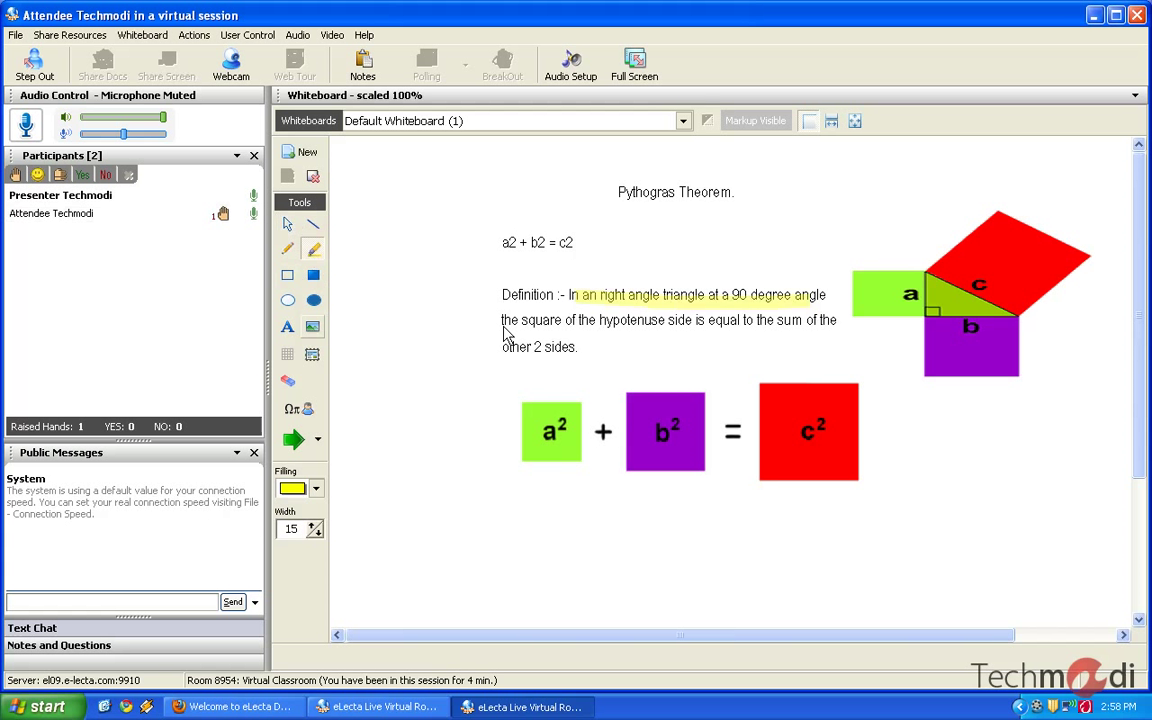
{"action": "left_click_drag", "start_coordinate": [504, 326], "coordinate": [746, 329]}
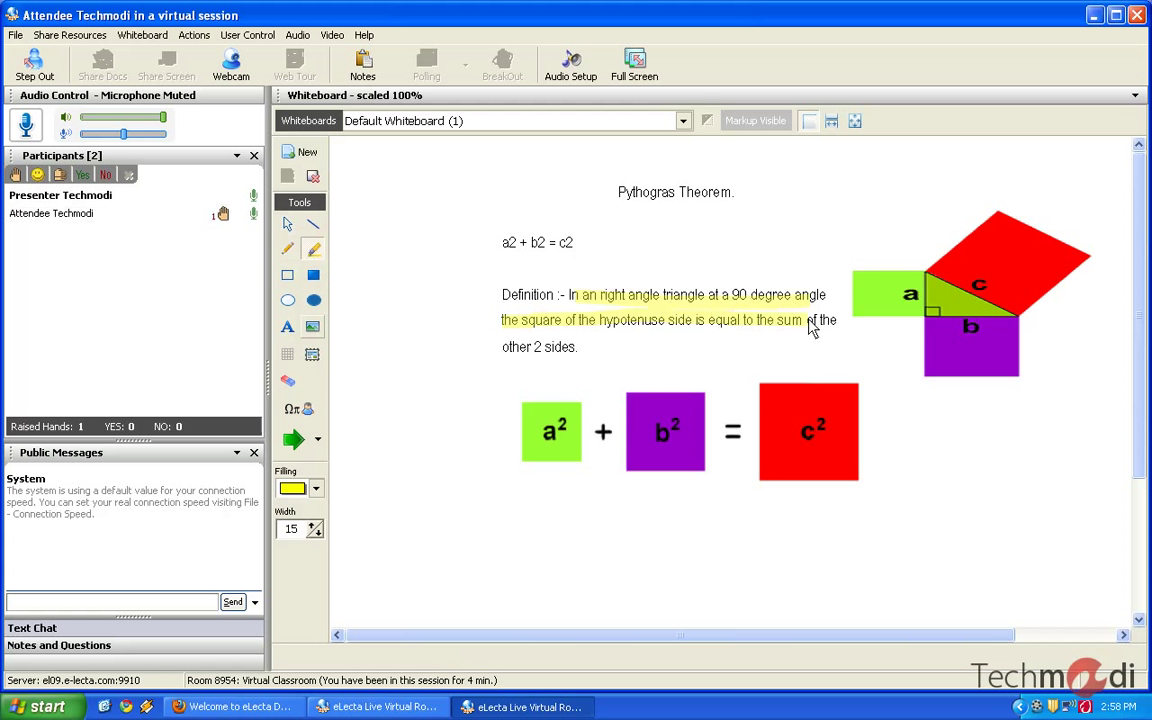
{"action": "left_click_drag", "start_coordinate": [812, 330], "coordinate": [843, 322]}
{"action": "left_click_drag", "start_coordinate": [506, 352], "coordinate": [583, 355]}
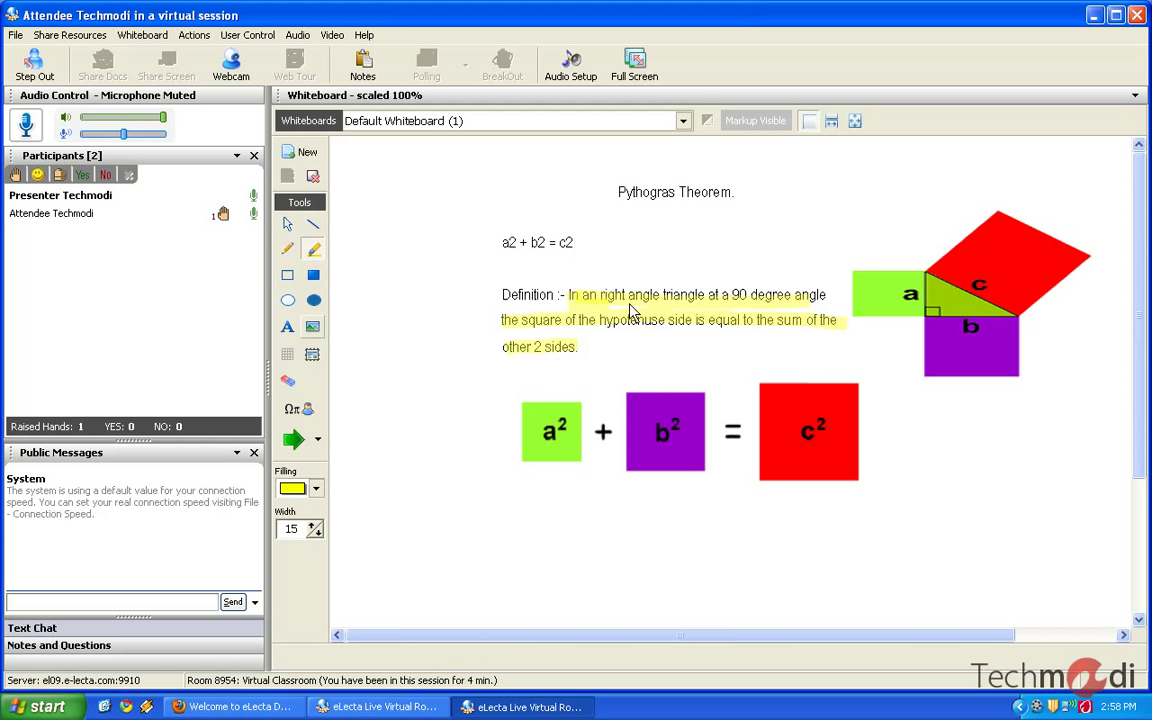
{"action": "left_click_drag", "start_coordinate": [820, 295], "coordinate": [568, 298]}
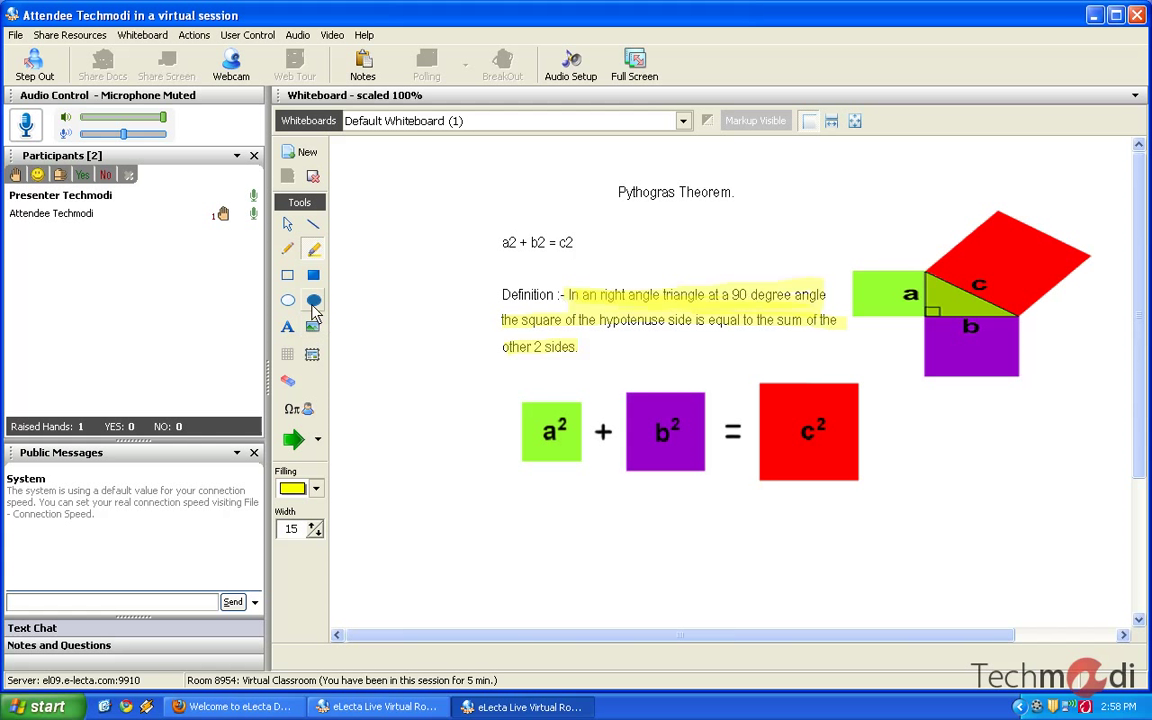
Step: Draw a black triangle of straight lines, pen width 2, below the squares image on the attendee's whiteboard
{"action": "left_click", "coordinate": [314, 226]}
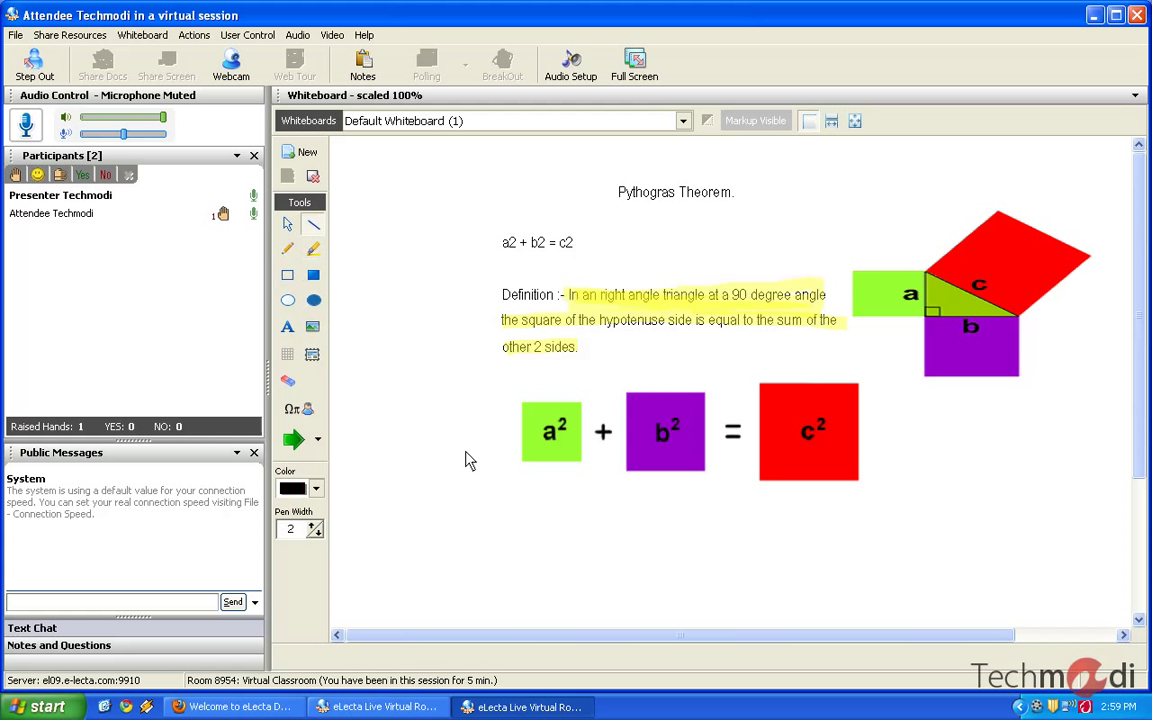
{"action": "mouse_move", "coordinate": [455, 477]}
{"action": "left_mouse_down"}
{"action": "mouse_move", "coordinate": [465, 604]}
{"action": "mouse_move", "coordinate": [650, 596]}
{"action": "left_mouse_up"}
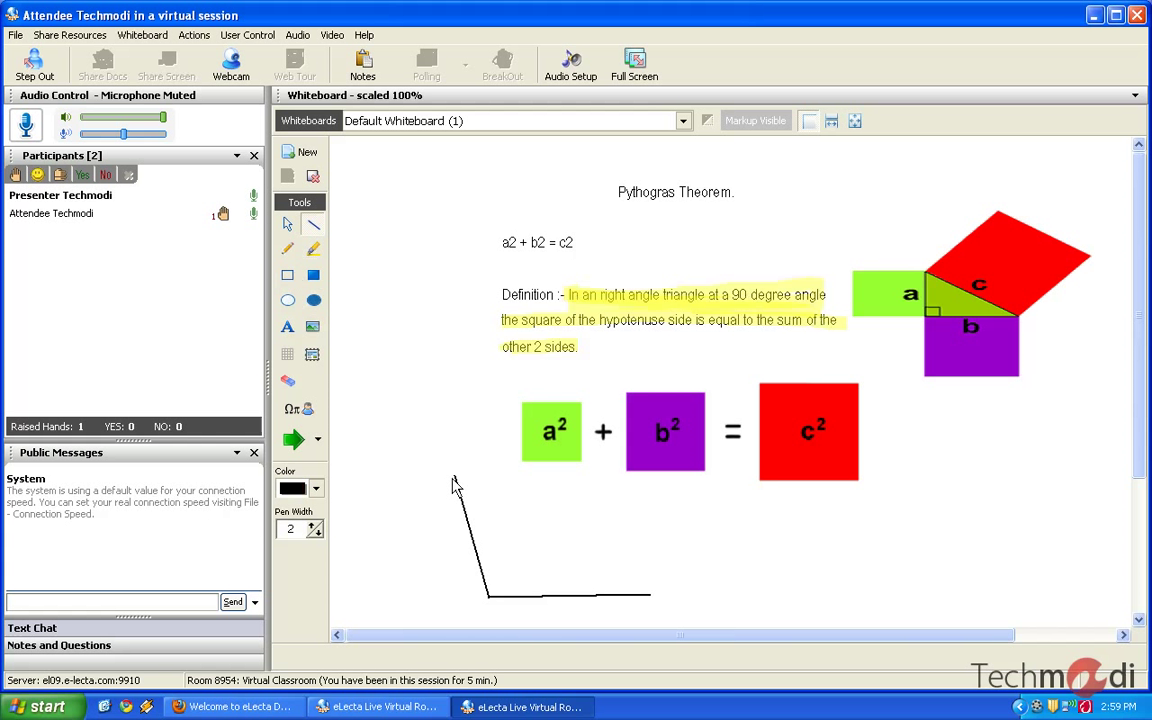
{"action": "left_click_drag", "start_coordinate": [455, 478], "coordinate": [653, 596]}
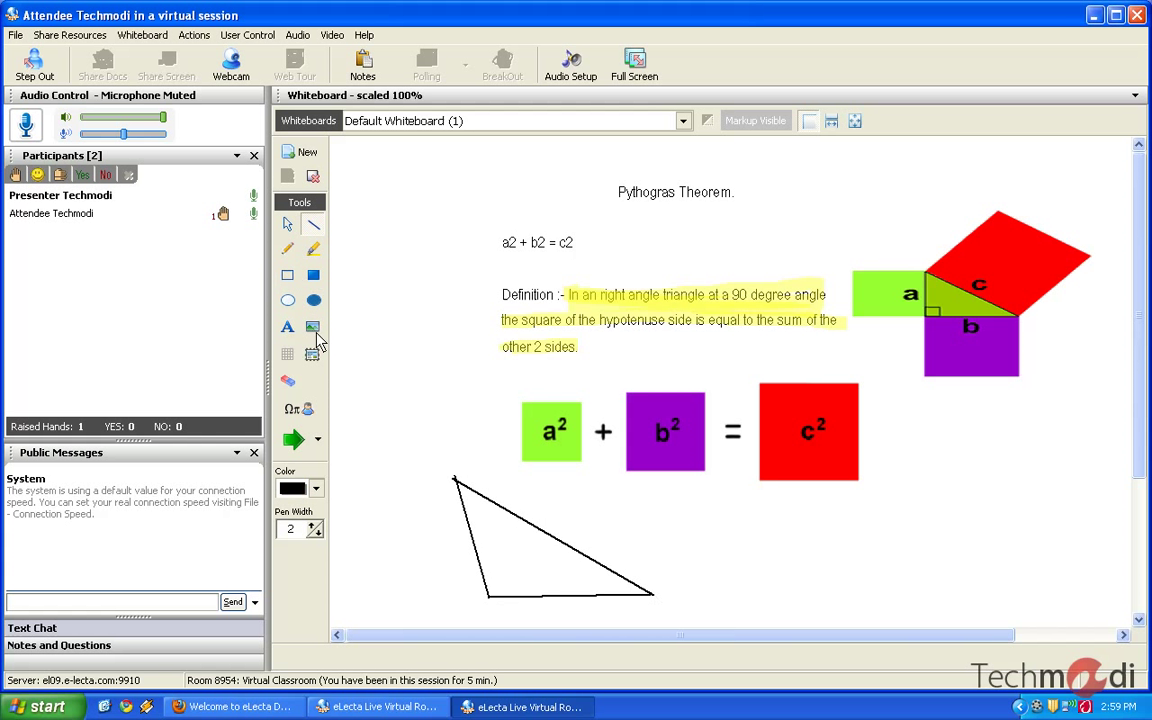
Step: Label the triangle's short left side "a", its long slanted side "b" and its base "c" with text
{"action": "left_click", "coordinate": [287, 326]}
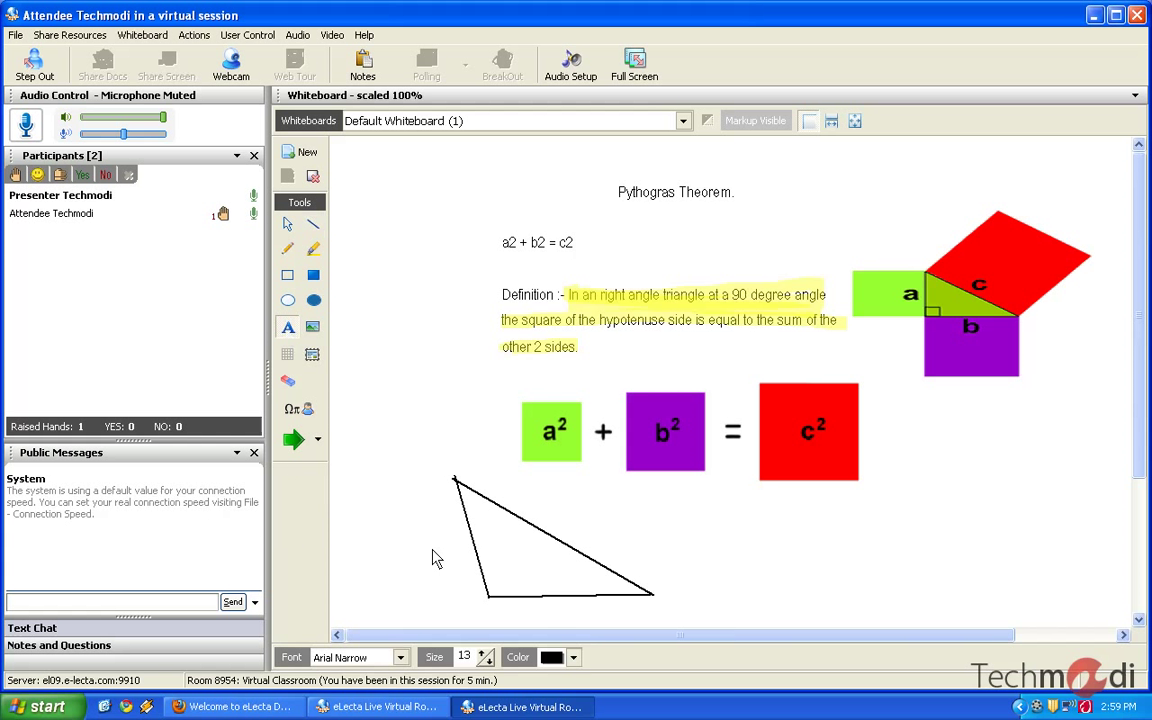
{"action": "left_click", "coordinate": [444, 555]}
{"action": "type", "text": "a"}
{"action": "left_click", "coordinate": [578, 537]}
{"action": "type", "text": "b"}
{"action": "left_click", "coordinate": [560, 625]}
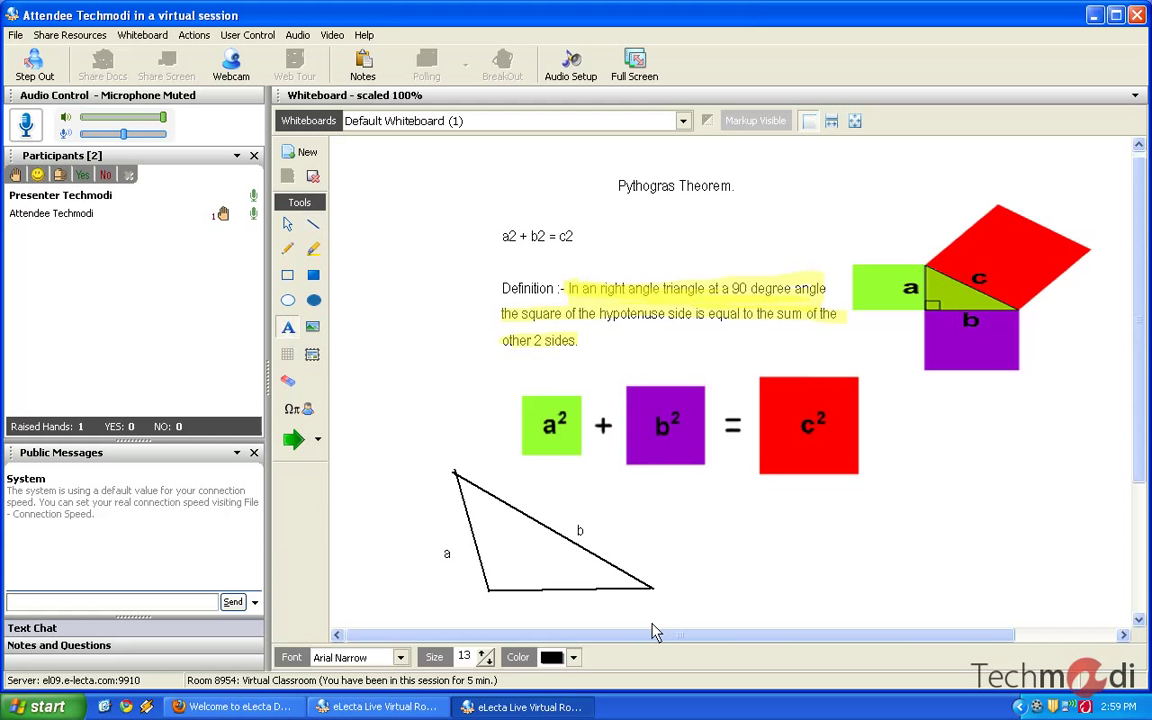
{"action": "type", "text": "c"}
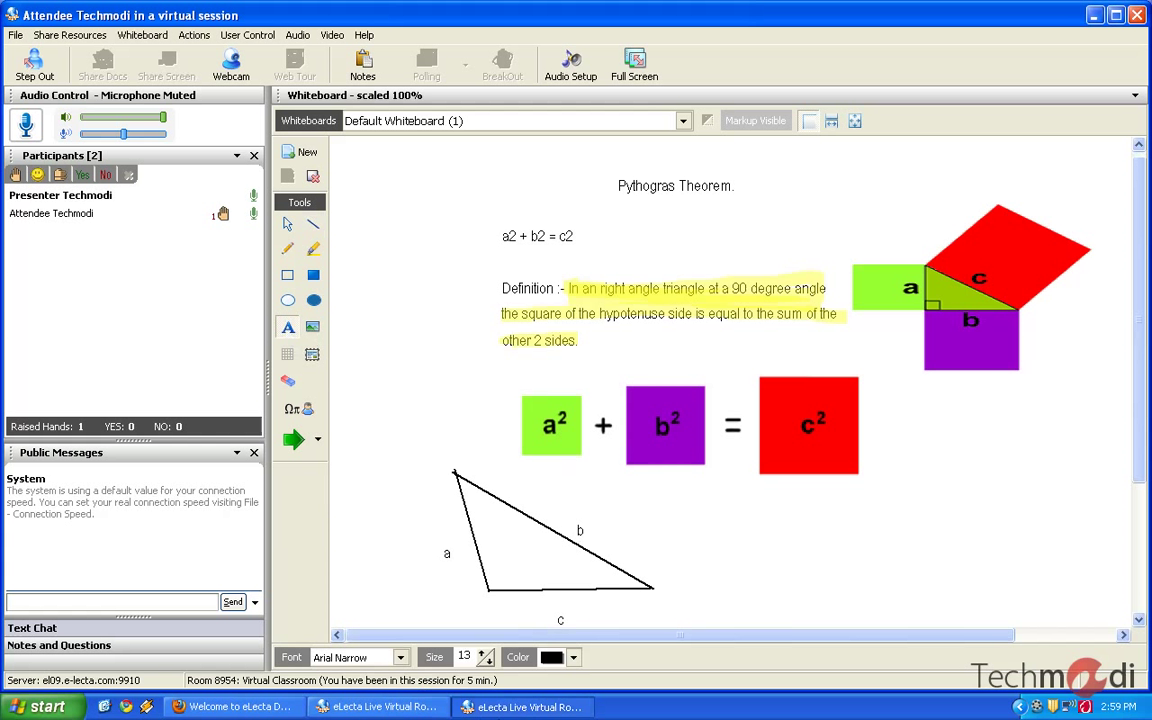
Step: In the presenter's session window, cross out the attendee's triangle with two intersecting dark red lines
{"action": "left_click", "coordinate": [492, 710]}
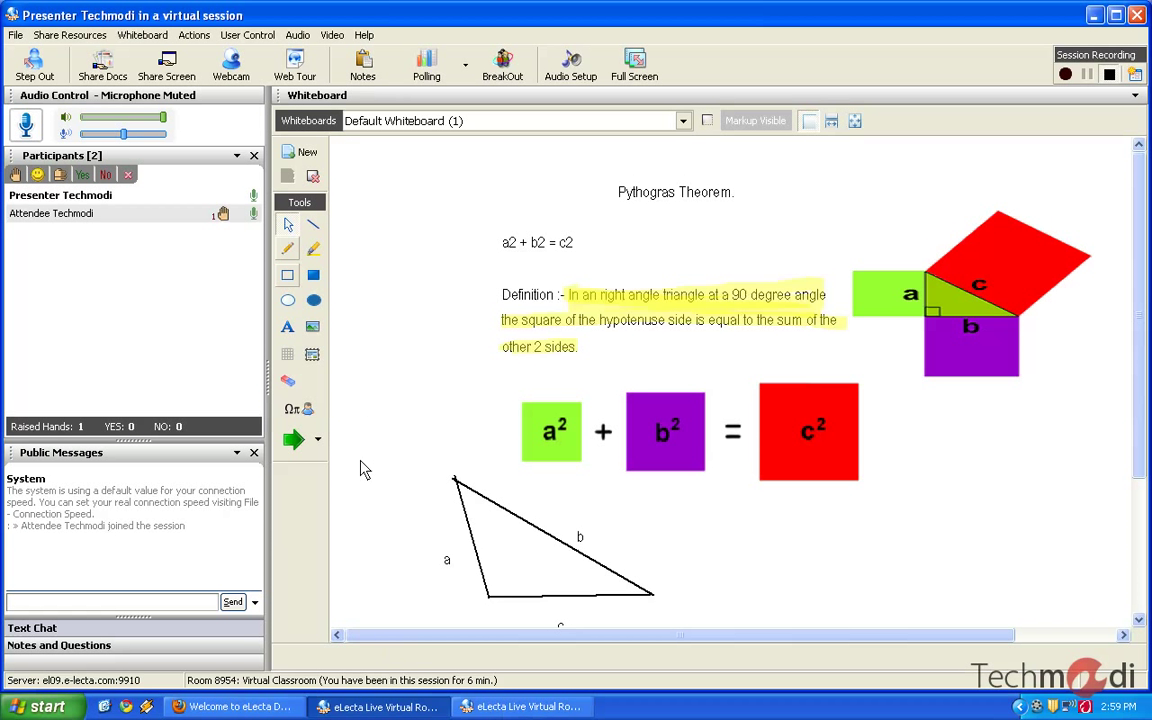
{"action": "left_click", "coordinate": [314, 224]}
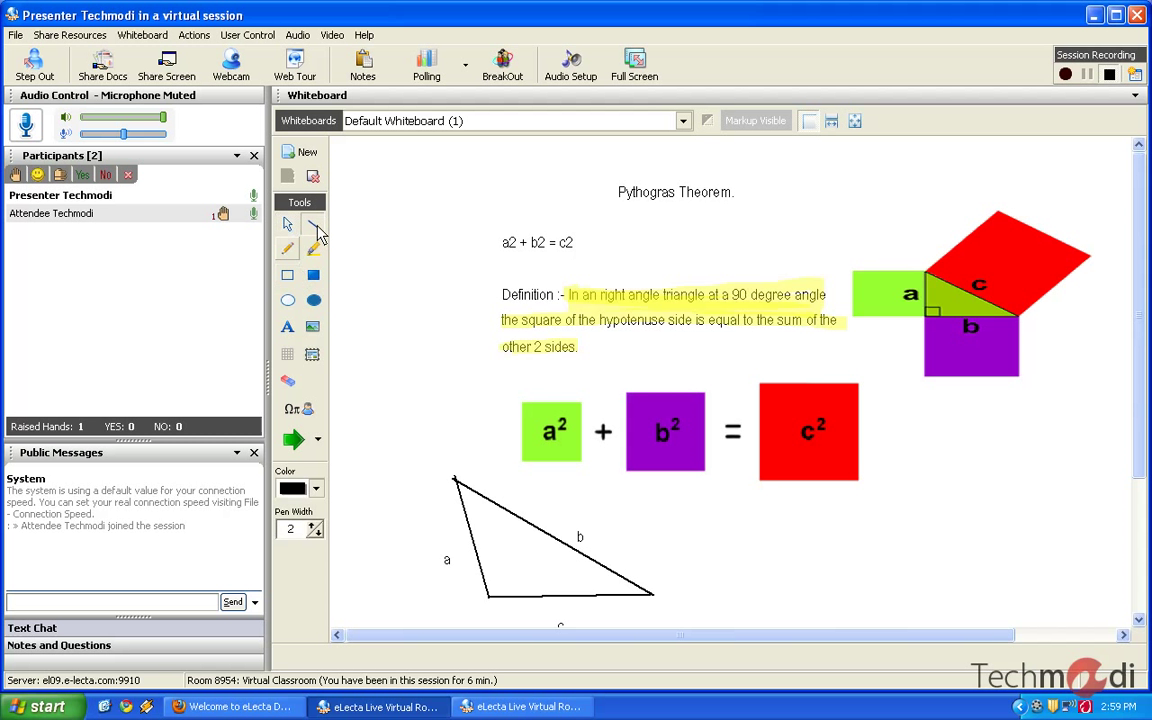
{"action": "left_click", "coordinate": [316, 488]}
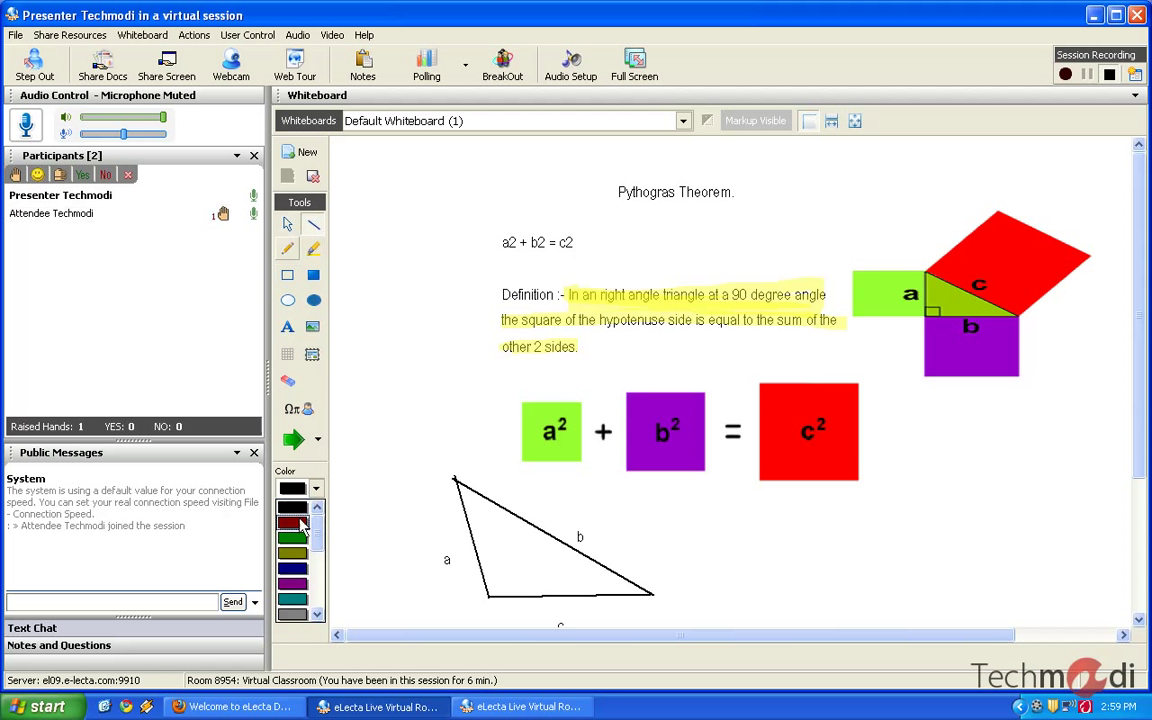
{"action": "left_click", "coordinate": [298, 518]}
{"action": "mouse_move", "coordinate": [585, 496]}
{"action": "left_mouse_down"}
{"action": "mouse_move", "coordinate": [443, 612]}
{"action": "mouse_move", "coordinate": [447, 600]}
{"action": "left_mouse_up"}
{"action": "mouse_move", "coordinate": [390, 492]}
{"action": "left_mouse_down"}
{"action": "mouse_move", "coordinate": [609, 532]}
{"action": "mouse_move", "coordinate": [652, 598]}
{"action": "left_mouse_up"}
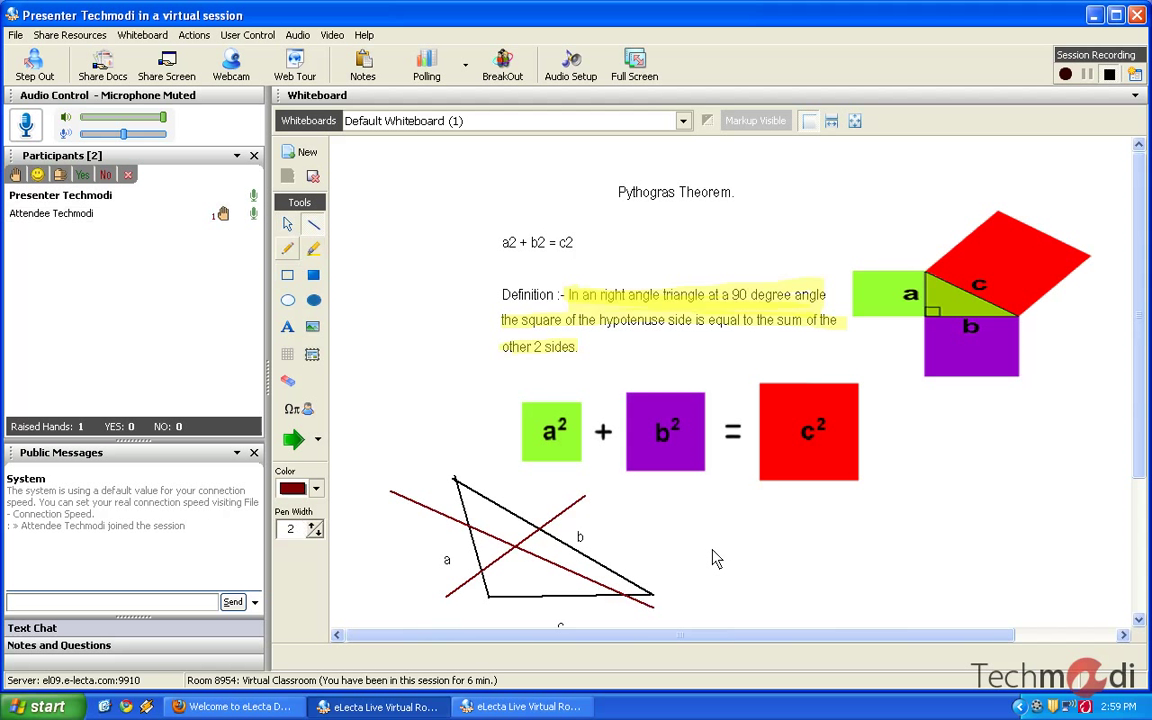
Step: Allow the attendee to write on the boards again and switch to the attendee's session window
{"action": "right_click", "coordinate": [110, 219]}
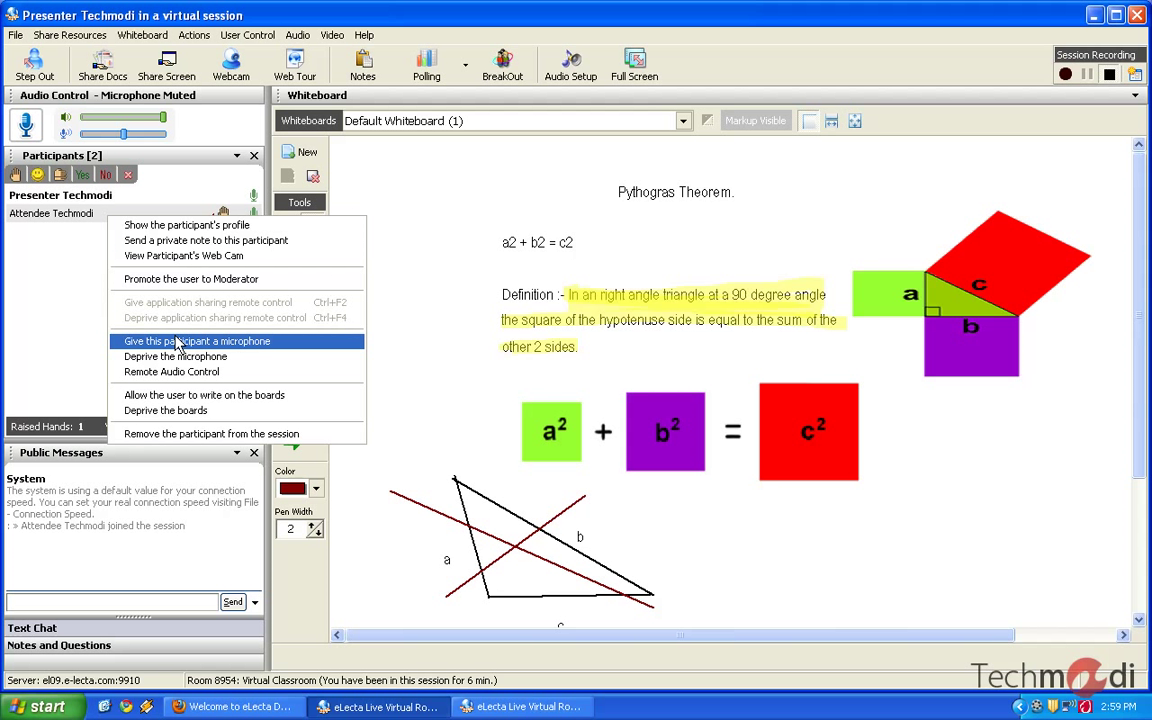
{"action": "left_click", "coordinate": [185, 396]}
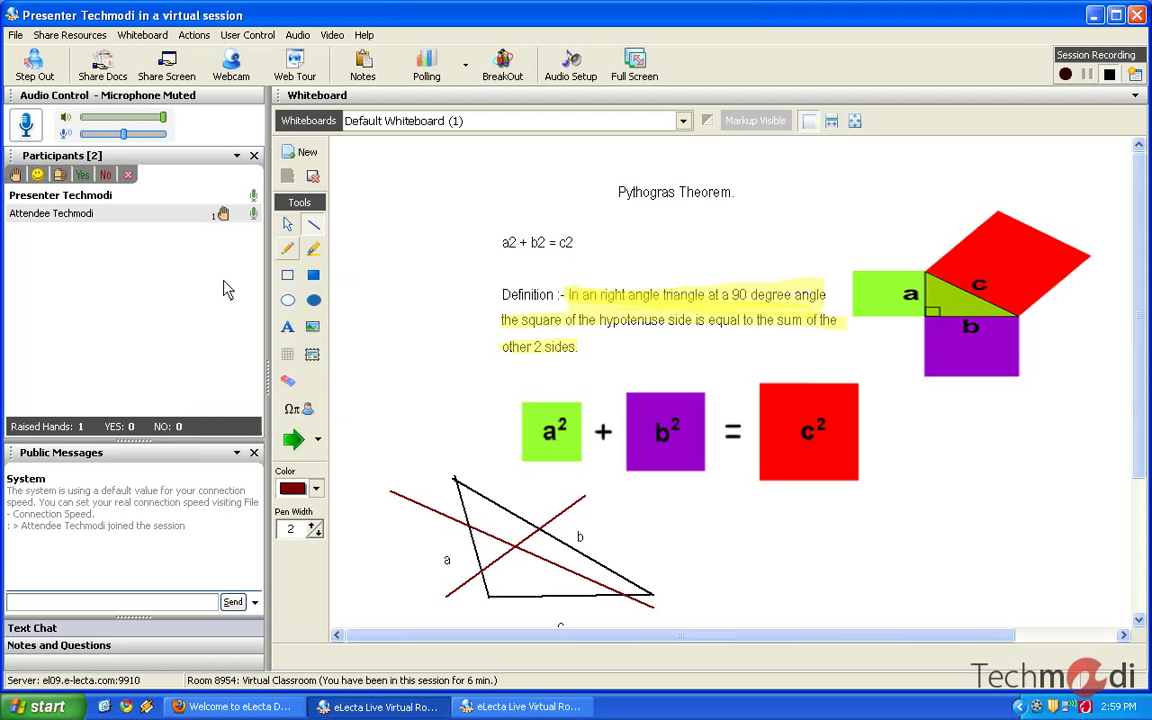
{"action": "left_click", "coordinate": [480, 706]}
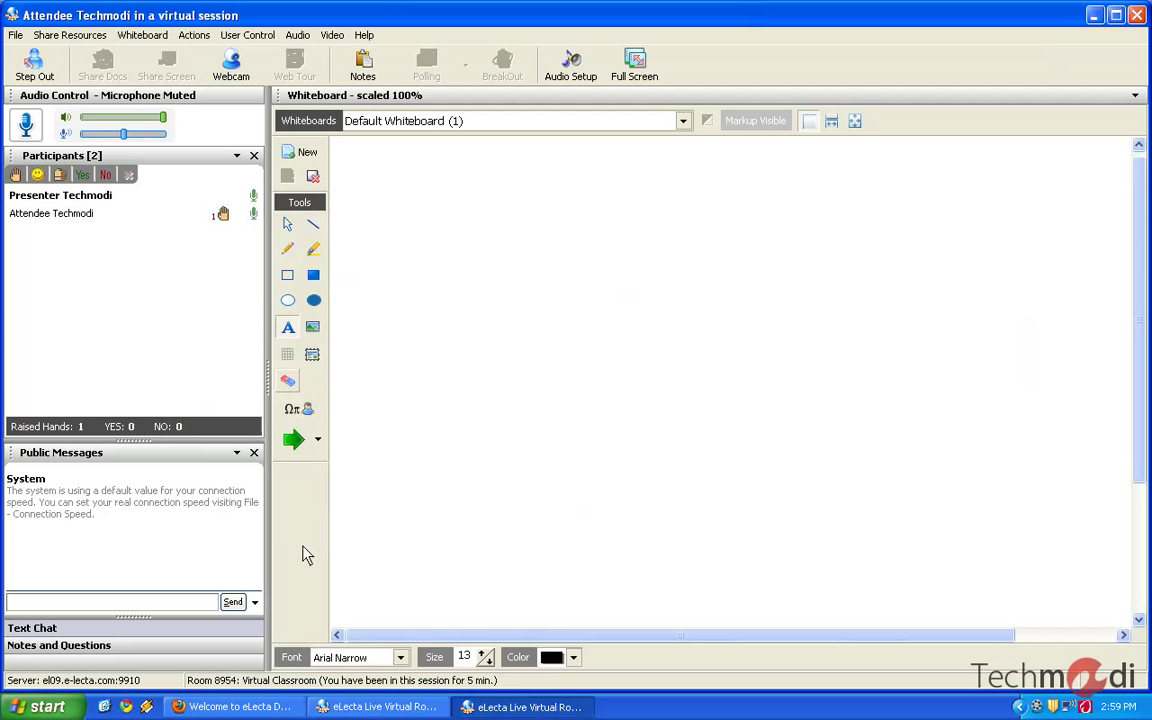
Step: Switch to the presenter's session window and deprive the attendee of the boards
{"action": "left_click", "coordinate": [415, 711]}
{"action": "right_click", "coordinate": [137, 211]}
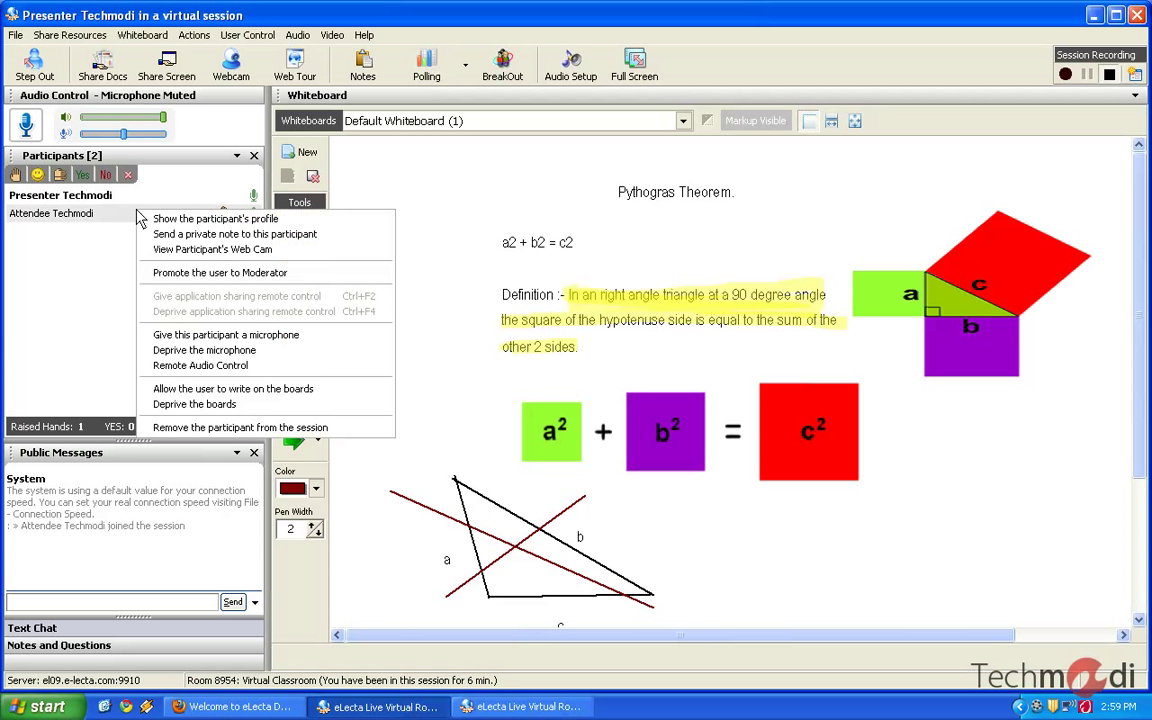
{"action": "left_click", "coordinate": [196, 404]}
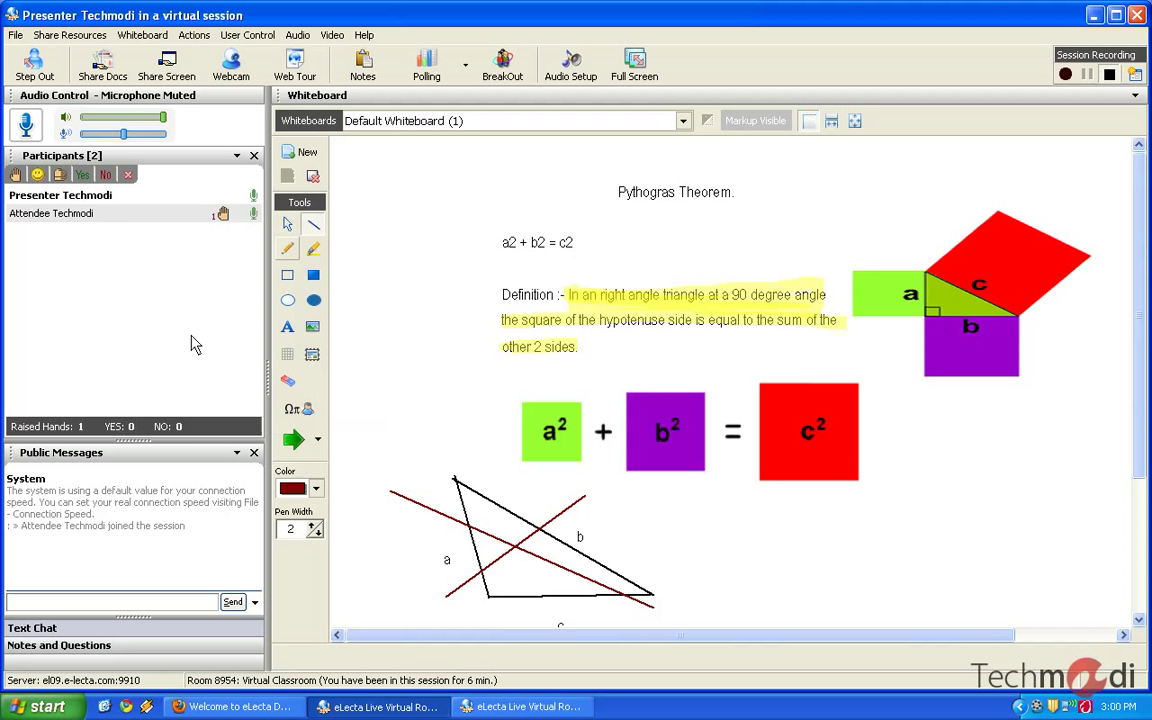
Step: Send the public message "Hi" from the attendee's session window and reply "Hello Student, any question" from the presenter's
{"action": "key", "text": "alt+Tab"}
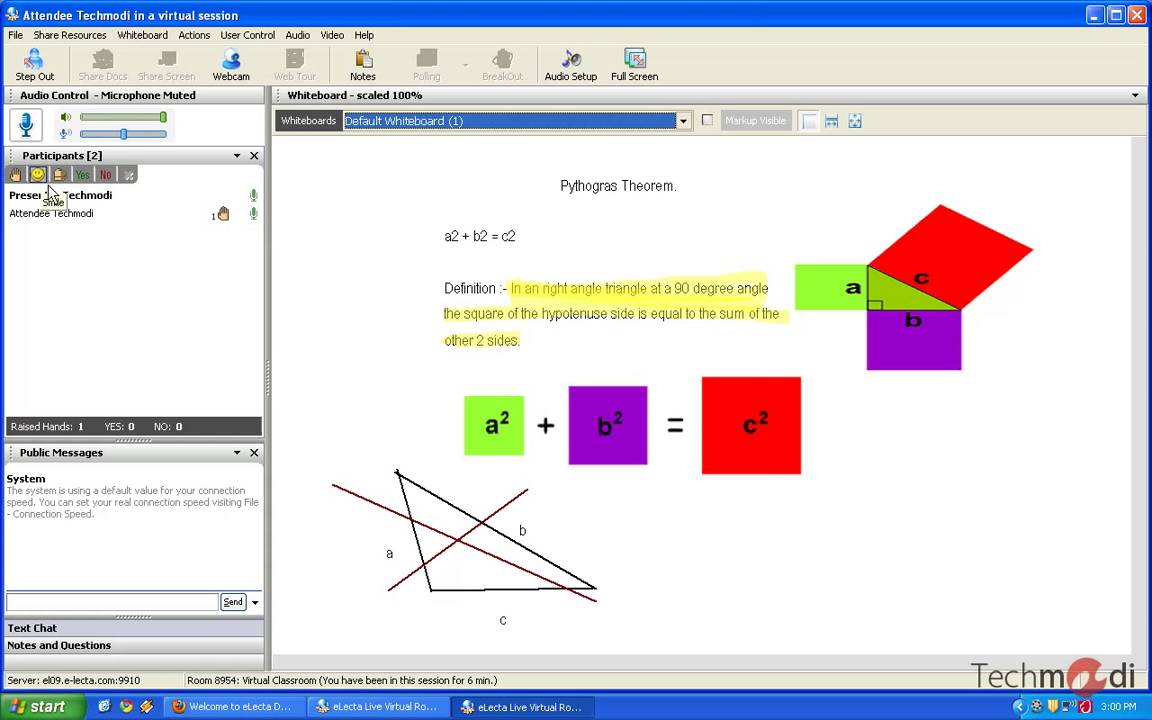
{"action": "left_click", "coordinate": [110, 605]}
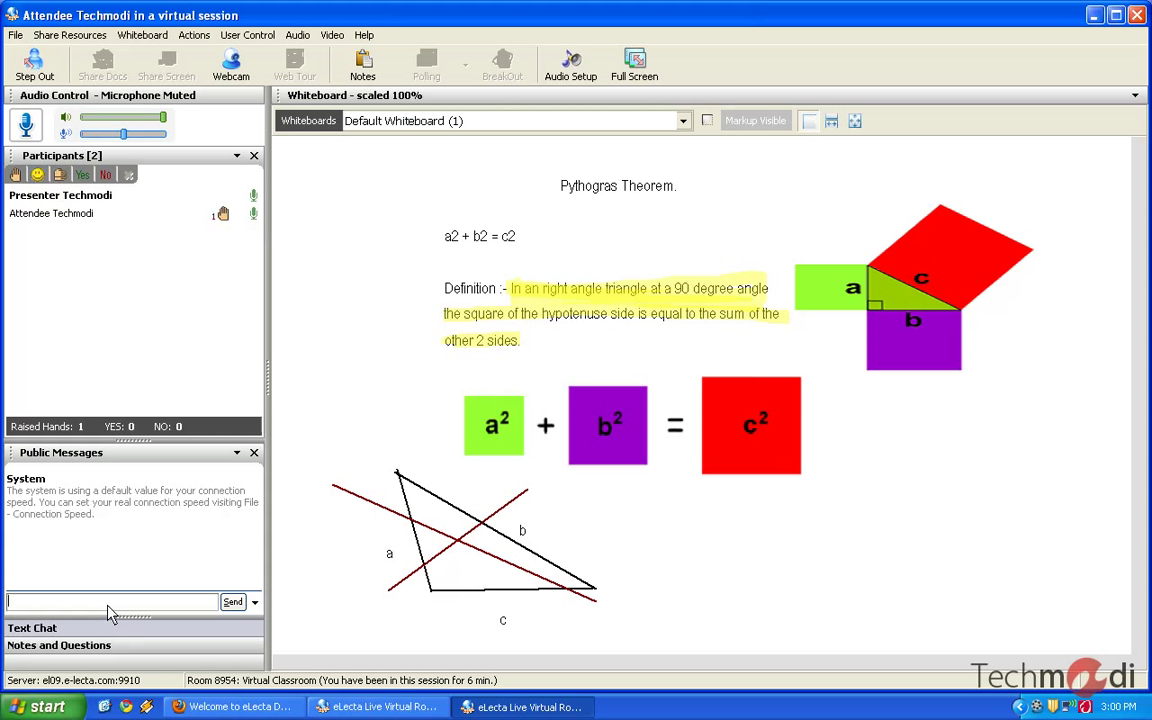
{"action": "type", "text": "Hi"}
{"action": "key", "text": "Return"}
{"action": "key", "text": "alt+Tab"}
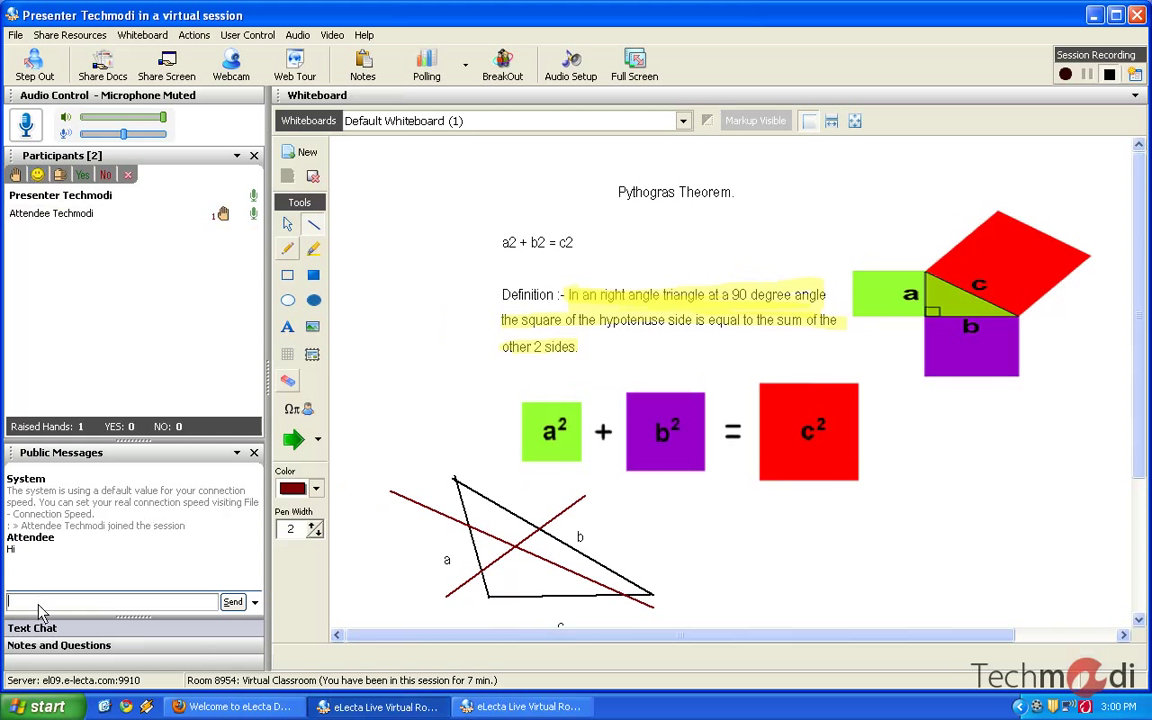
{"action": "type", "text": "Hello Student, any question"}
{"action": "key", "text": "Return"}
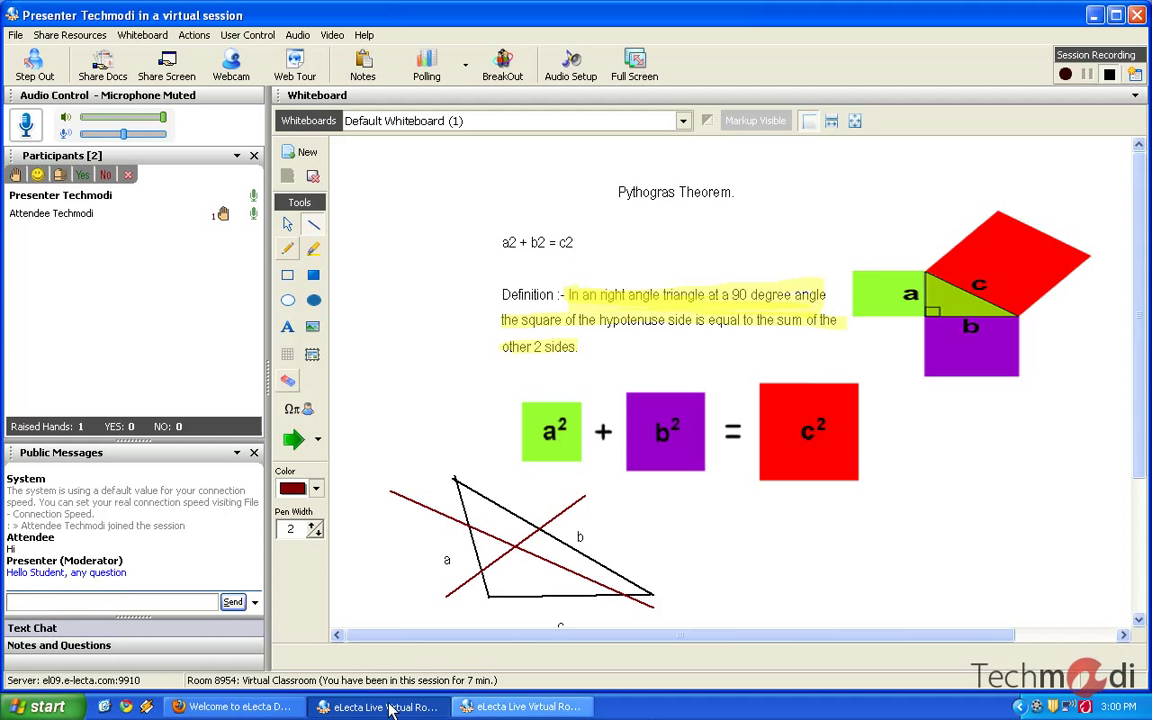
Step: Send the session note "Test on Monday" to all attendees and dismiss the note in the attendee's session window
{"action": "left_click", "coordinate": [95, 646]}
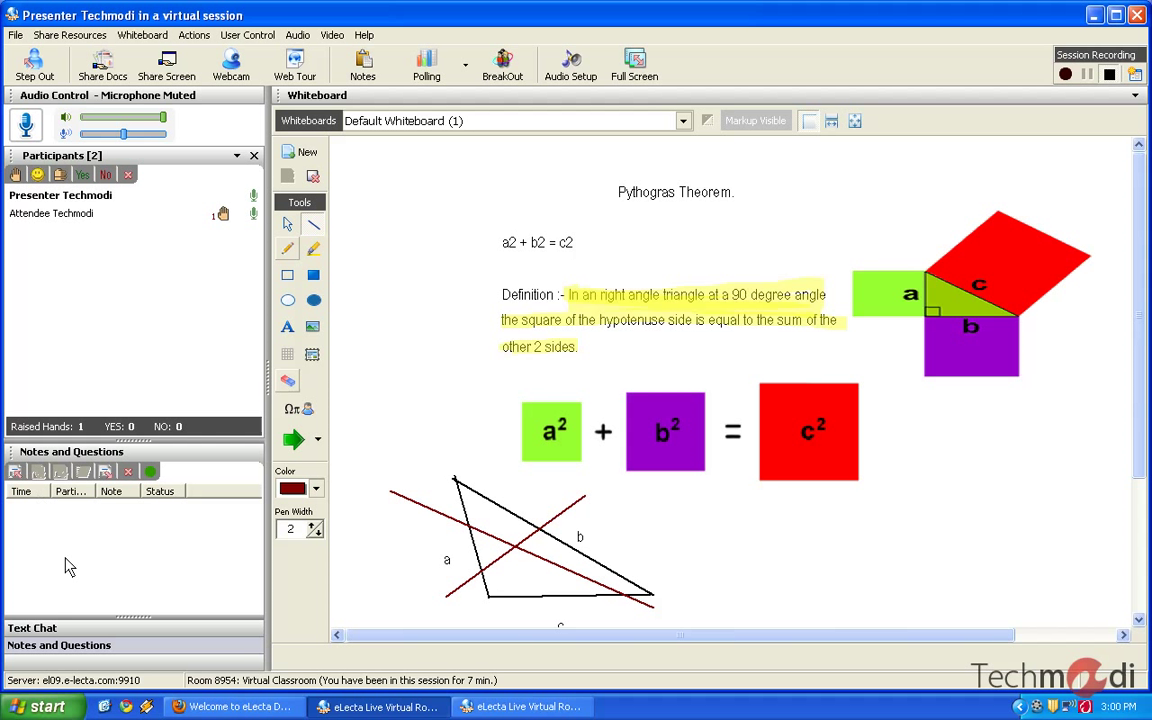
{"action": "left_click", "coordinate": [16, 472]}
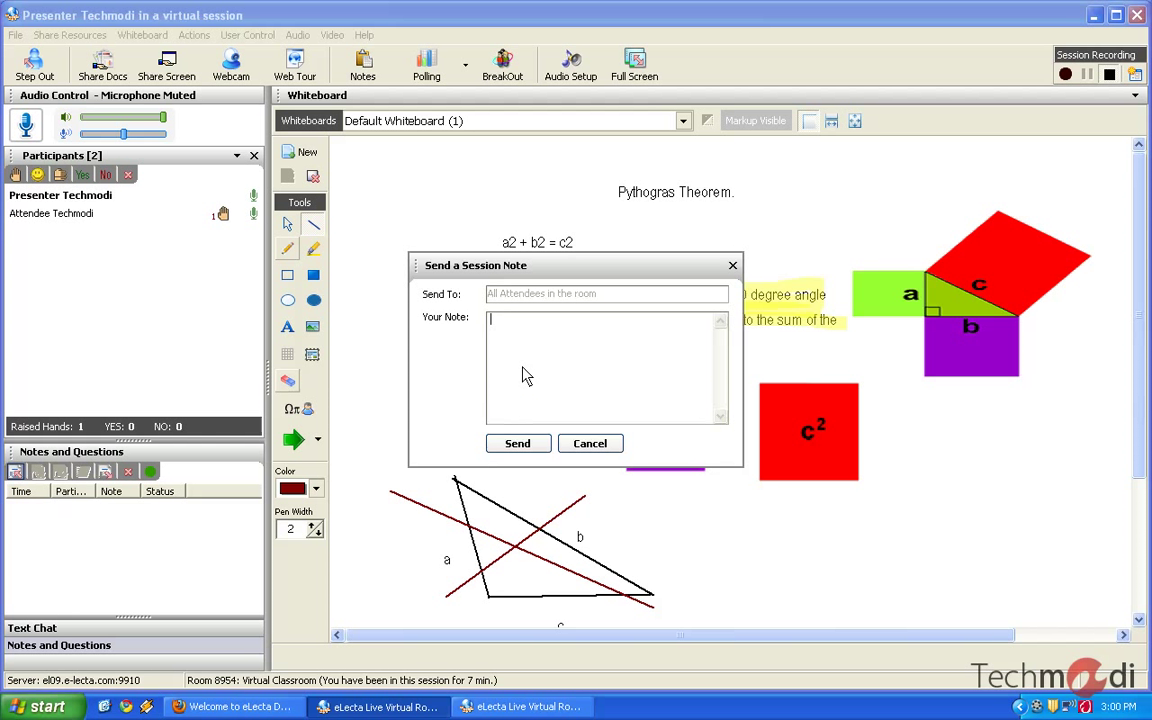
{"action": "type", "text": "Test on Monday"}
{"action": "left_click", "coordinate": [517, 443]}
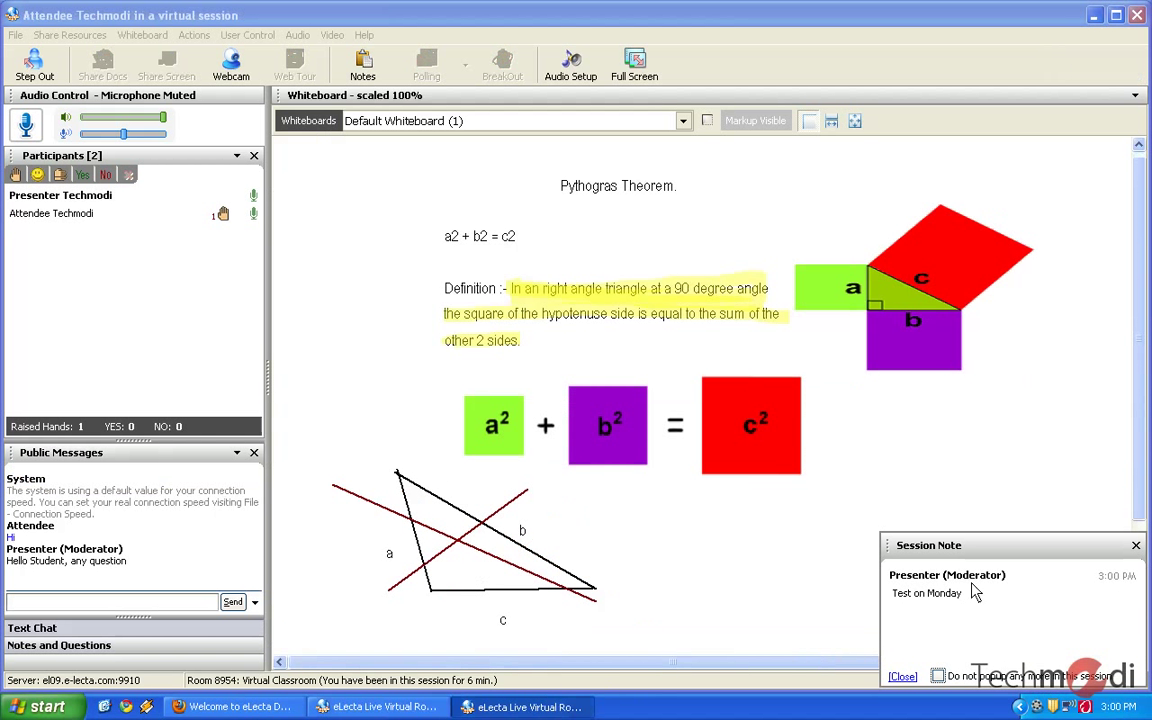
{"action": "left_click_drag", "start_coordinate": [965, 601], "coordinate": [945, 598]}
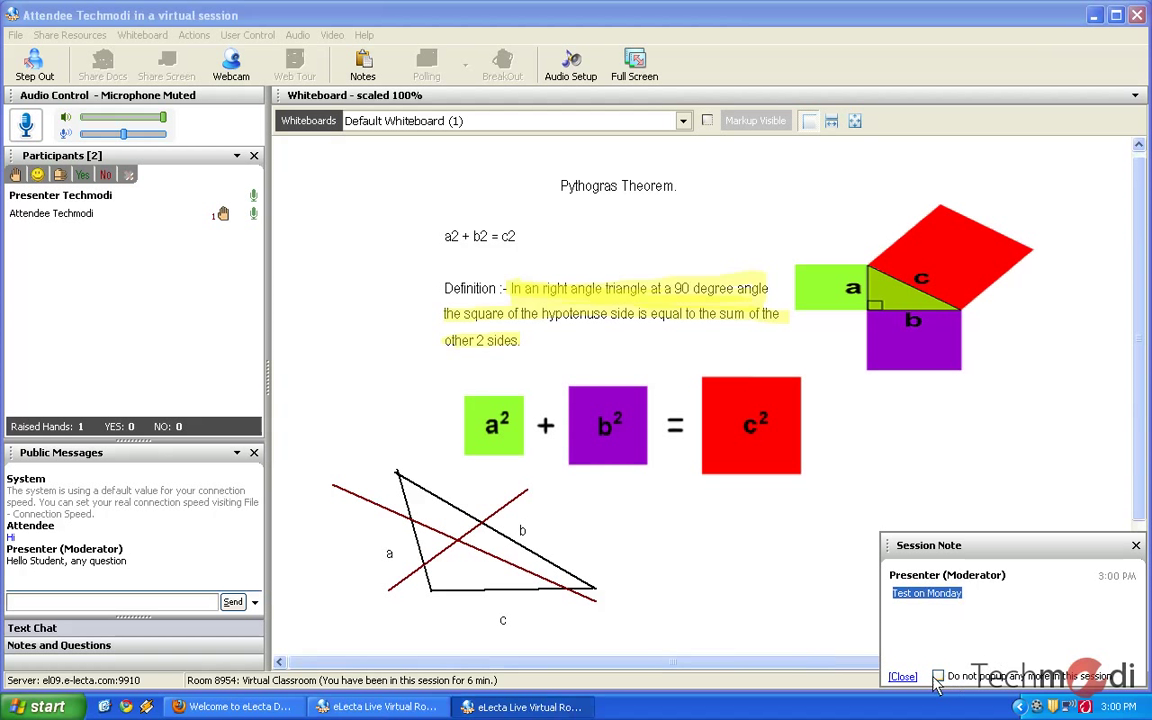
{"action": "left_click", "coordinate": [900, 677]}
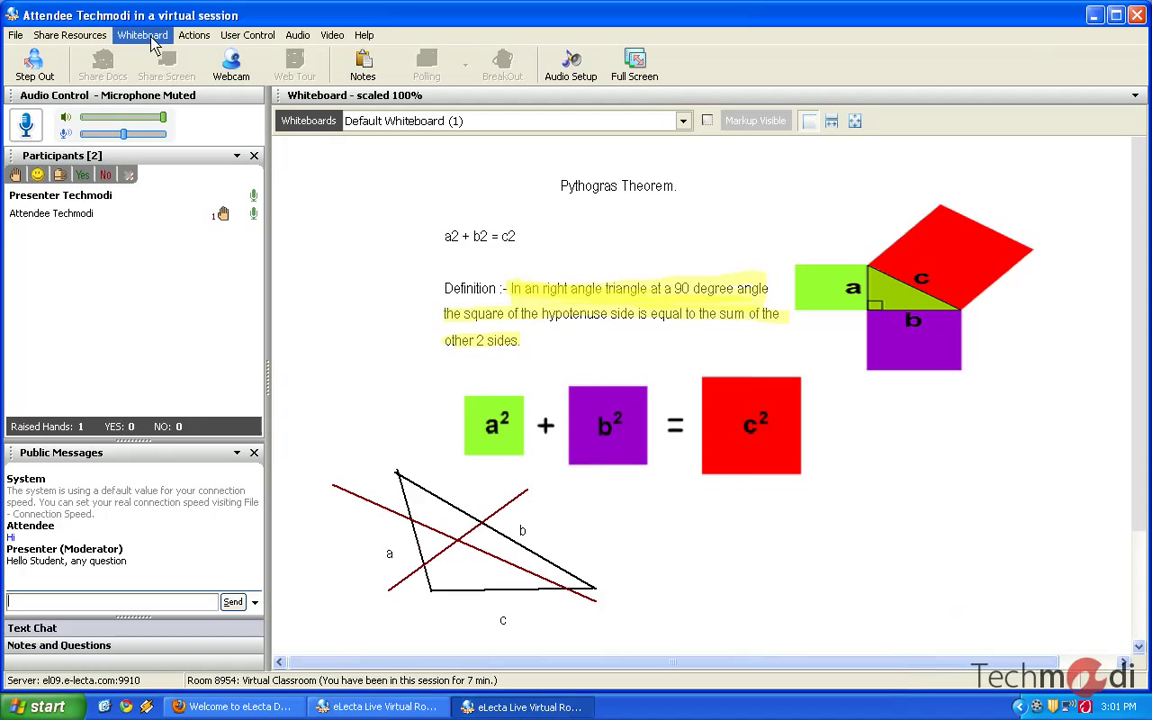
Step: Look at the attendee's resource sharing options and the list of uploaded documents in the presenter's session
{"action": "left_click", "coordinate": [66, 36]}
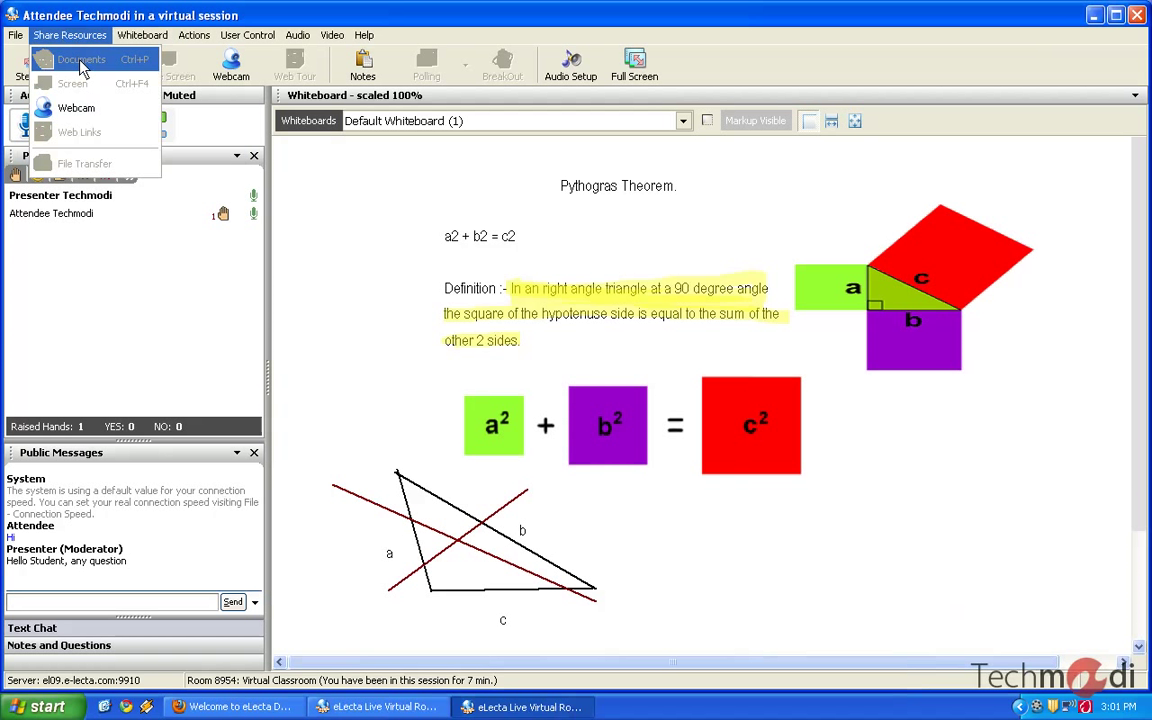
{"action": "left_click", "coordinate": [520, 707]}
{"action": "left_click", "coordinate": [518, 707]}
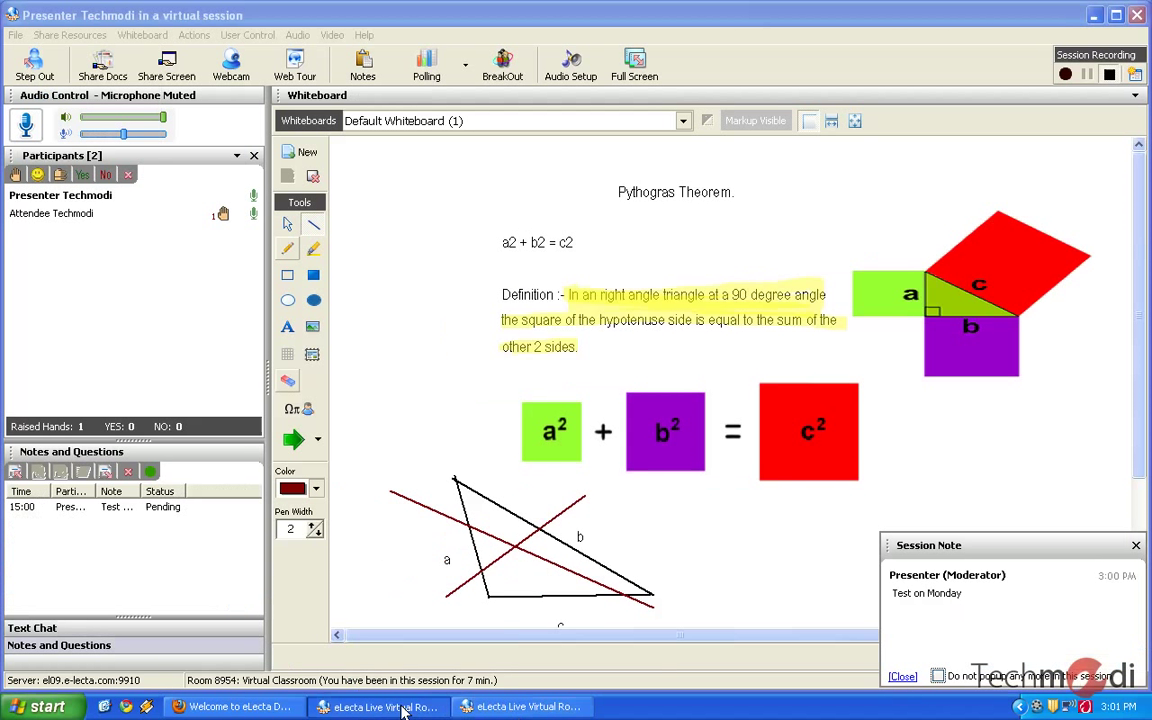
{"action": "left_click", "coordinate": [72, 36]}
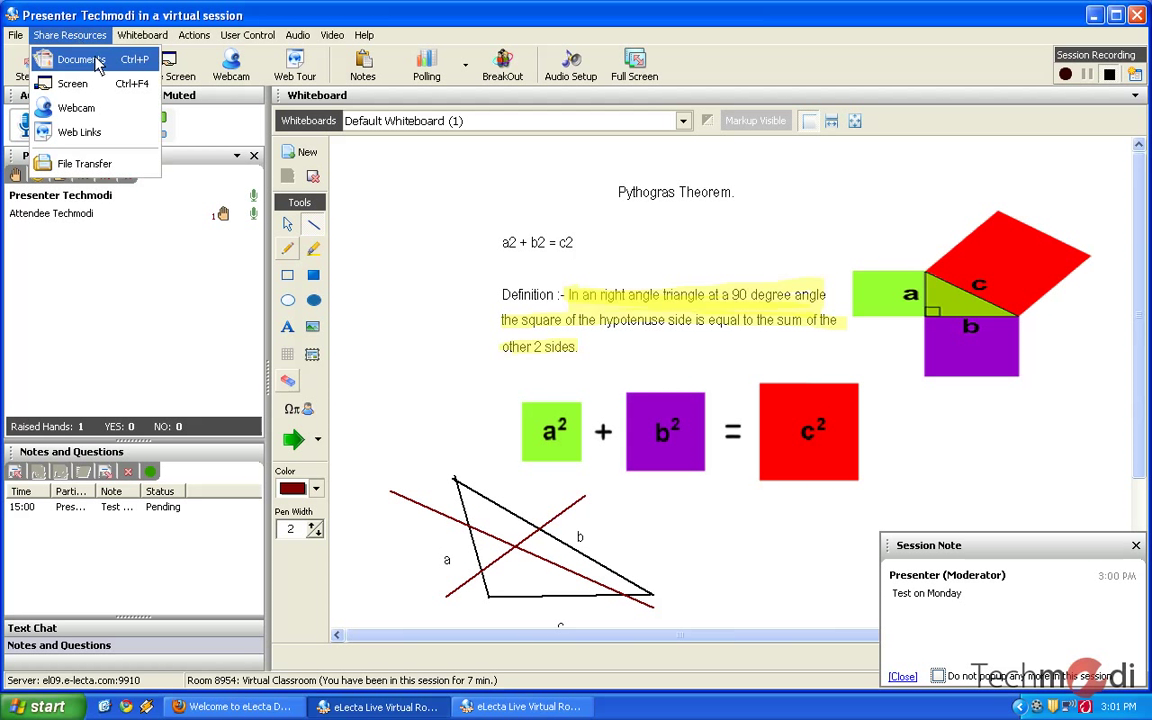
{"action": "left_click", "coordinate": [97, 62]}
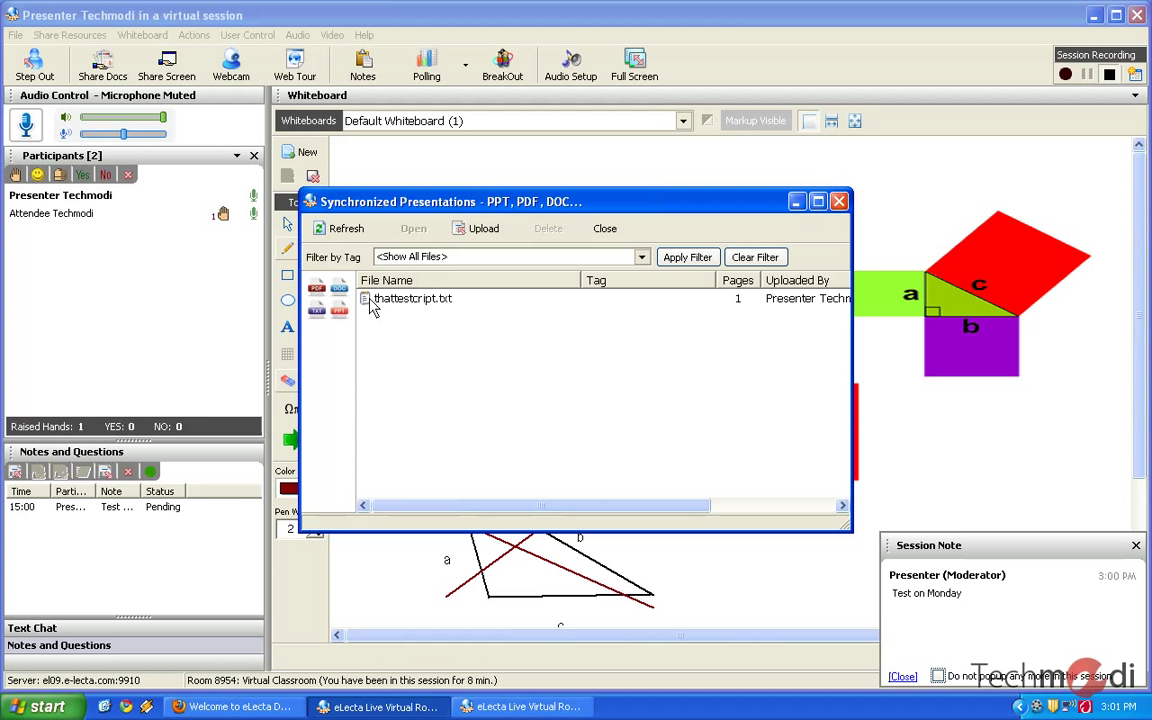
{"action": "left_click", "coordinate": [605, 228]}
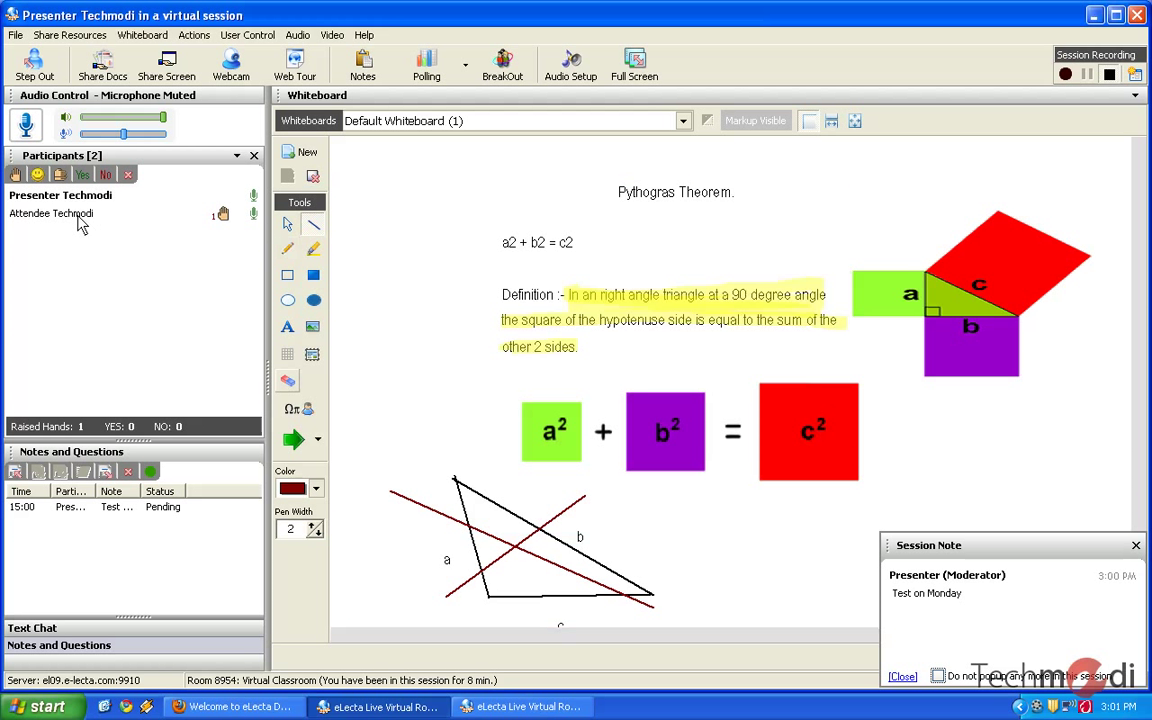
Step: Create a blank whiteboard titled "New Whiteboard" with a white background and the default 1024 x 768 size
{"action": "left_click", "coordinate": [69, 35]}
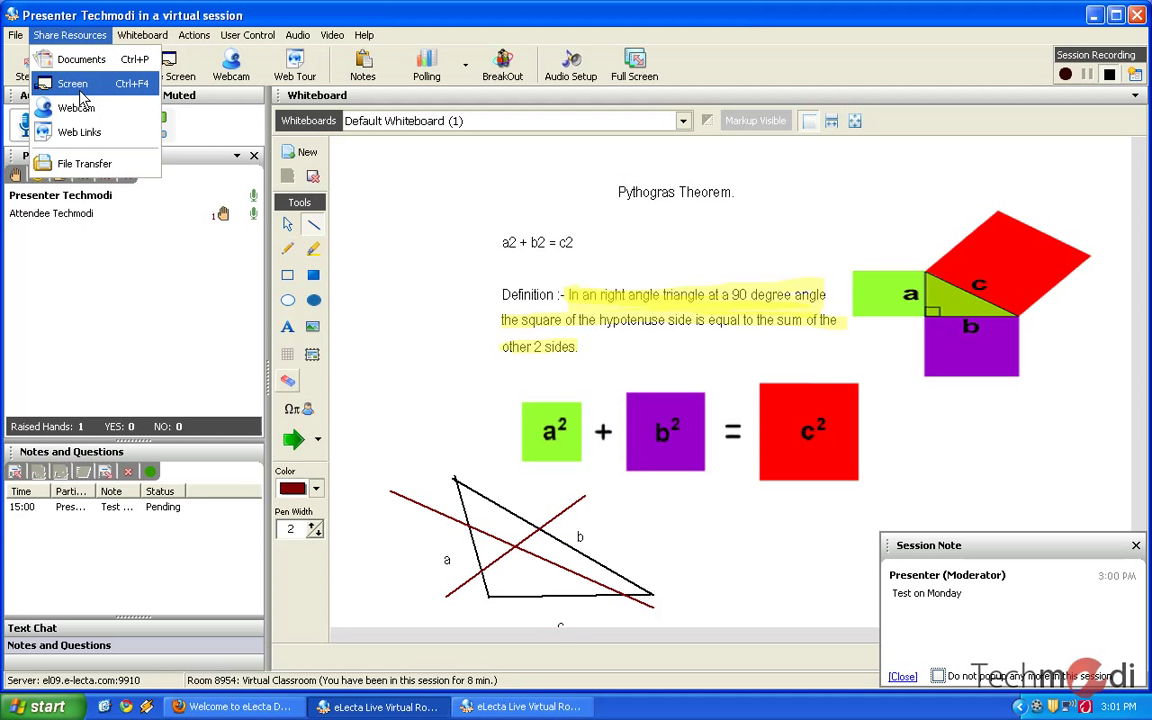
{"action": "mouse_move", "coordinate": [142, 40]}
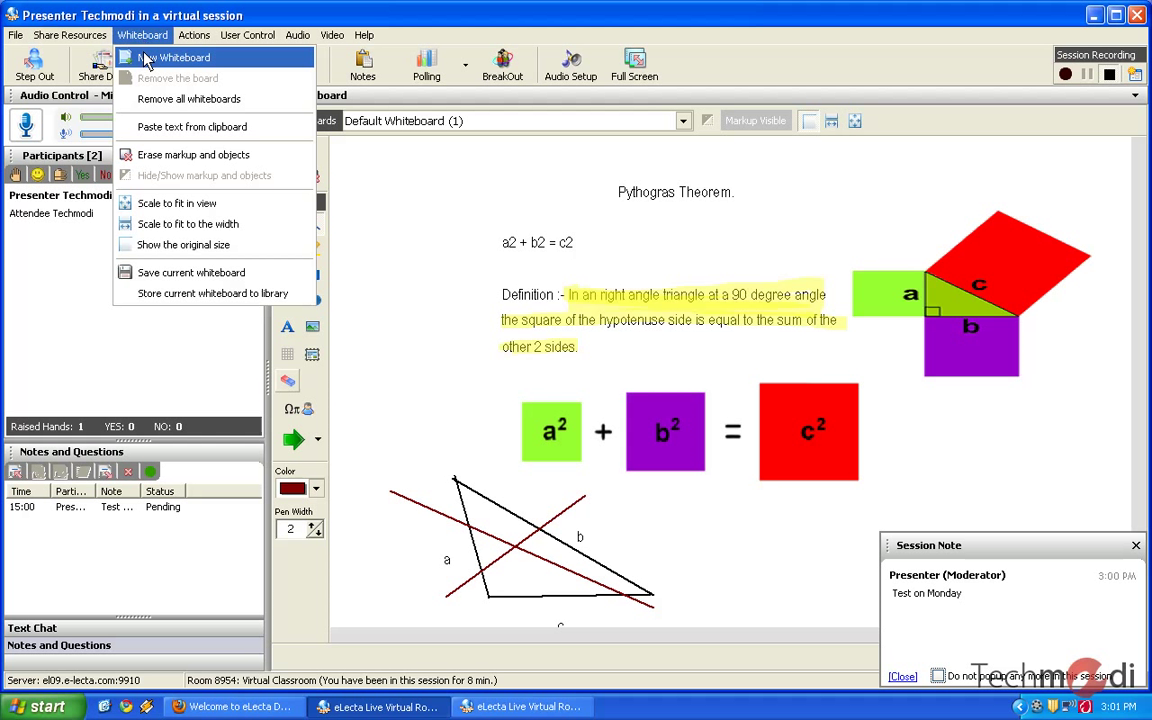
{"action": "left_click", "coordinate": [160, 58]}
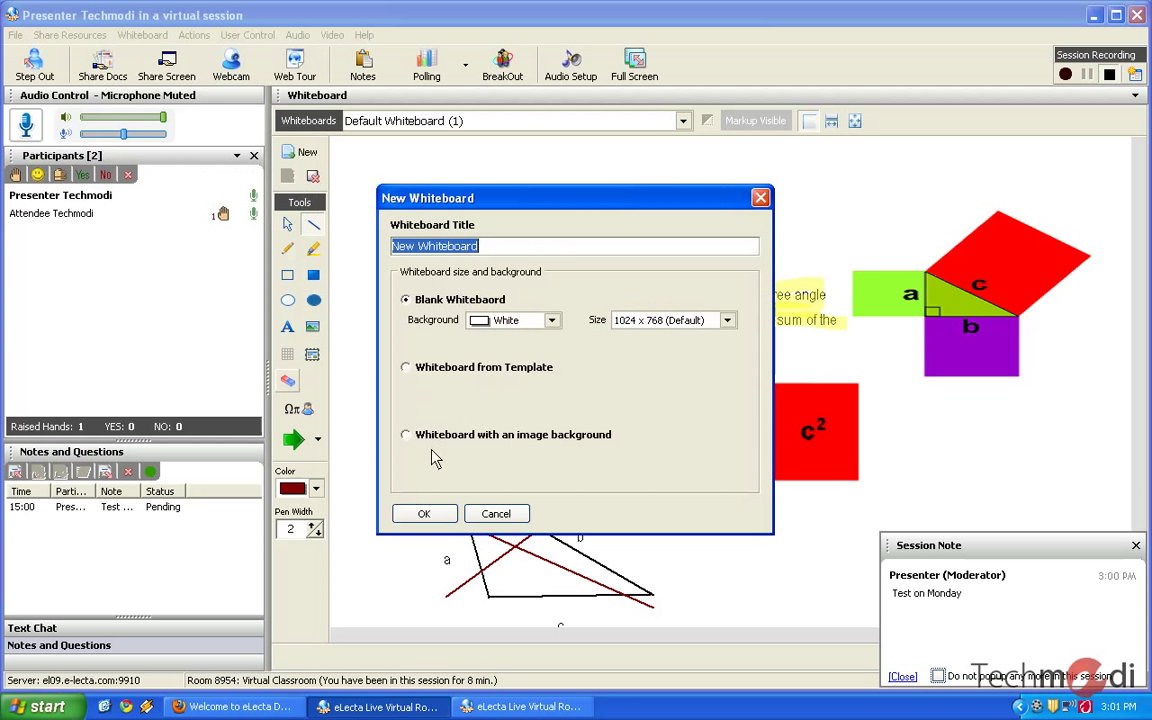
{"action": "left_click", "coordinate": [420, 513]}
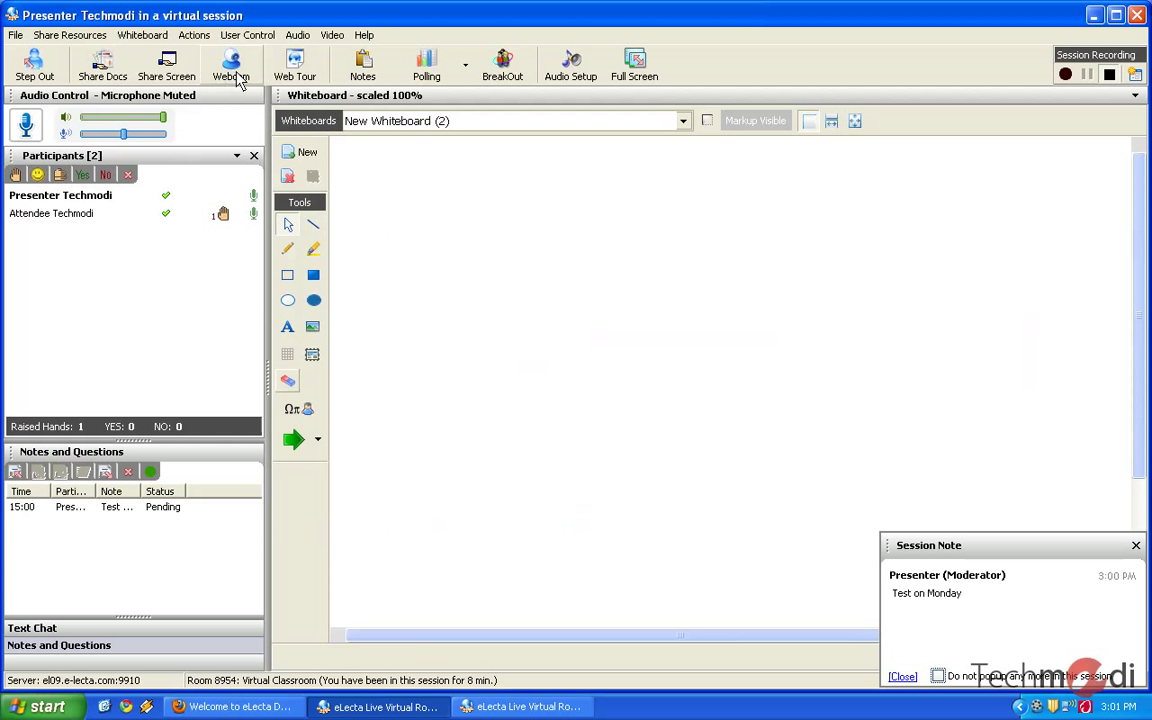
Step: Show the Smile reaction as the presenter
{"action": "left_click", "coordinate": [194, 36]}
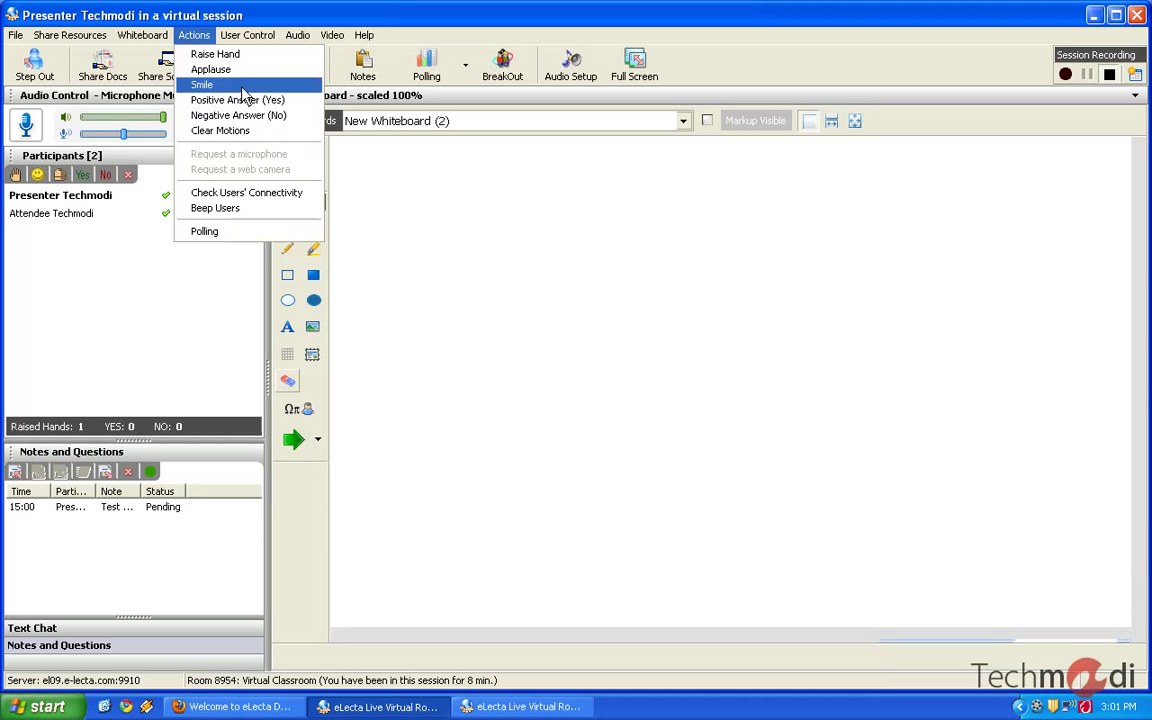
{"action": "left_click", "coordinate": [242, 87]}
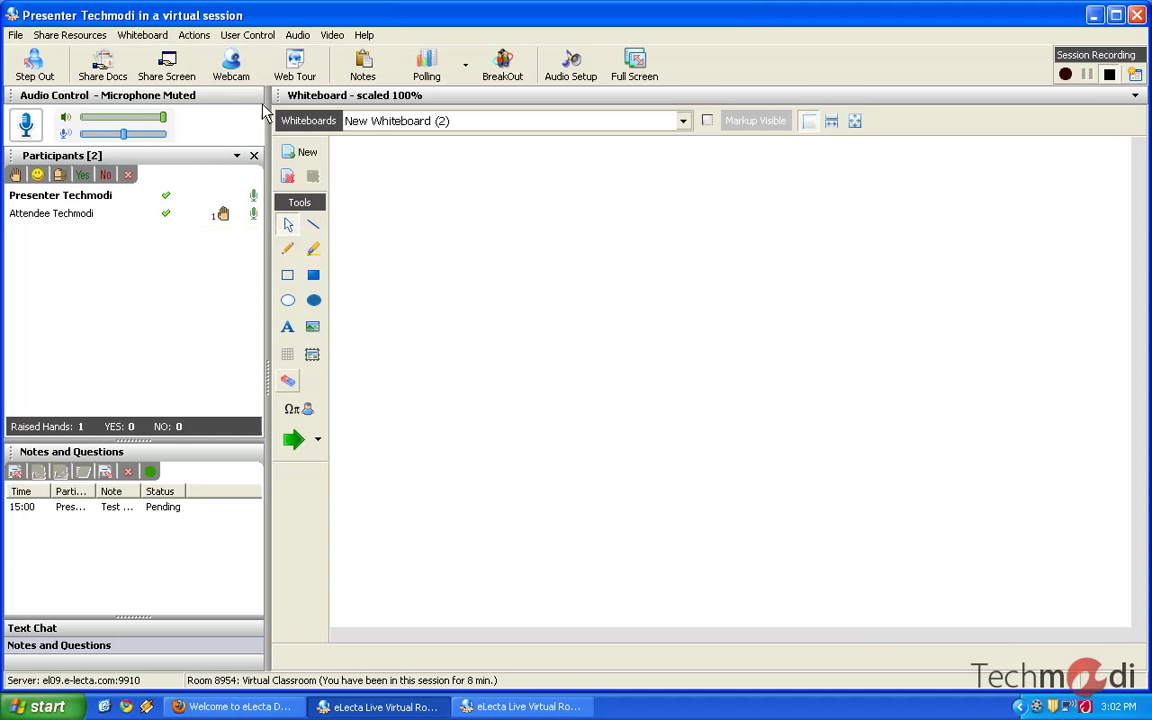
Step: Send a poll asking "Is pythogras applicable for 60 degreetriangle" with Yes and No as the valid entries
{"action": "left_click", "coordinate": [466, 72]}
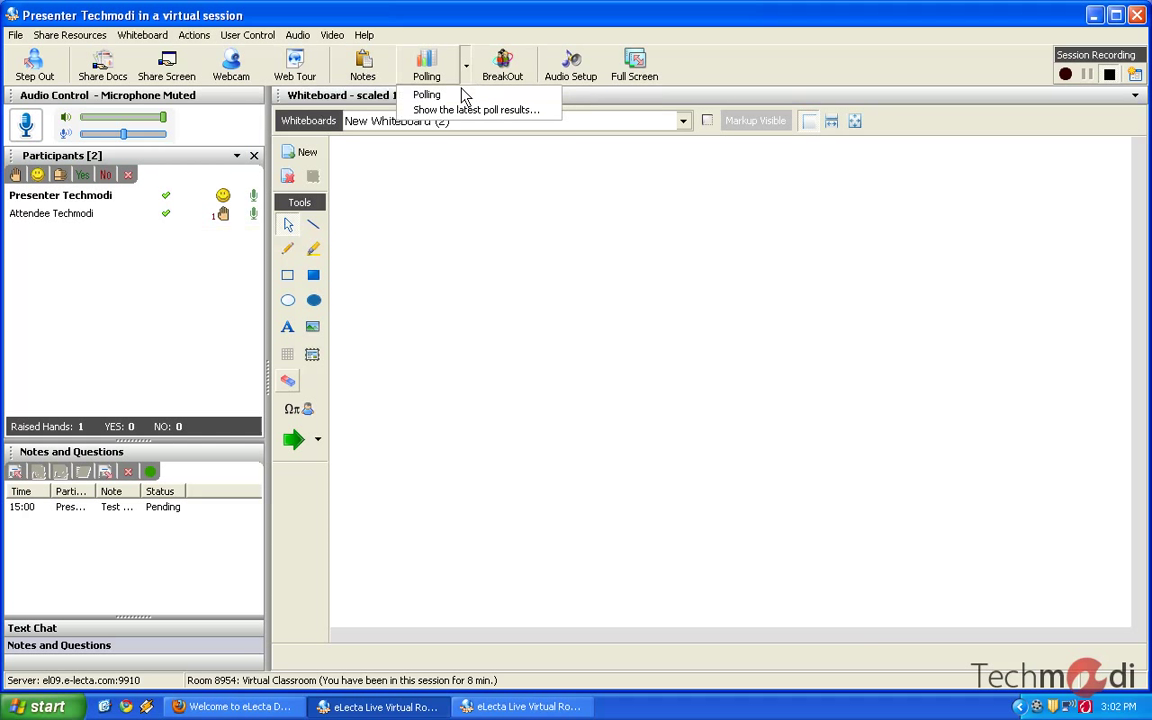
{"action": "left_click", "coordinate": [426, 94]}
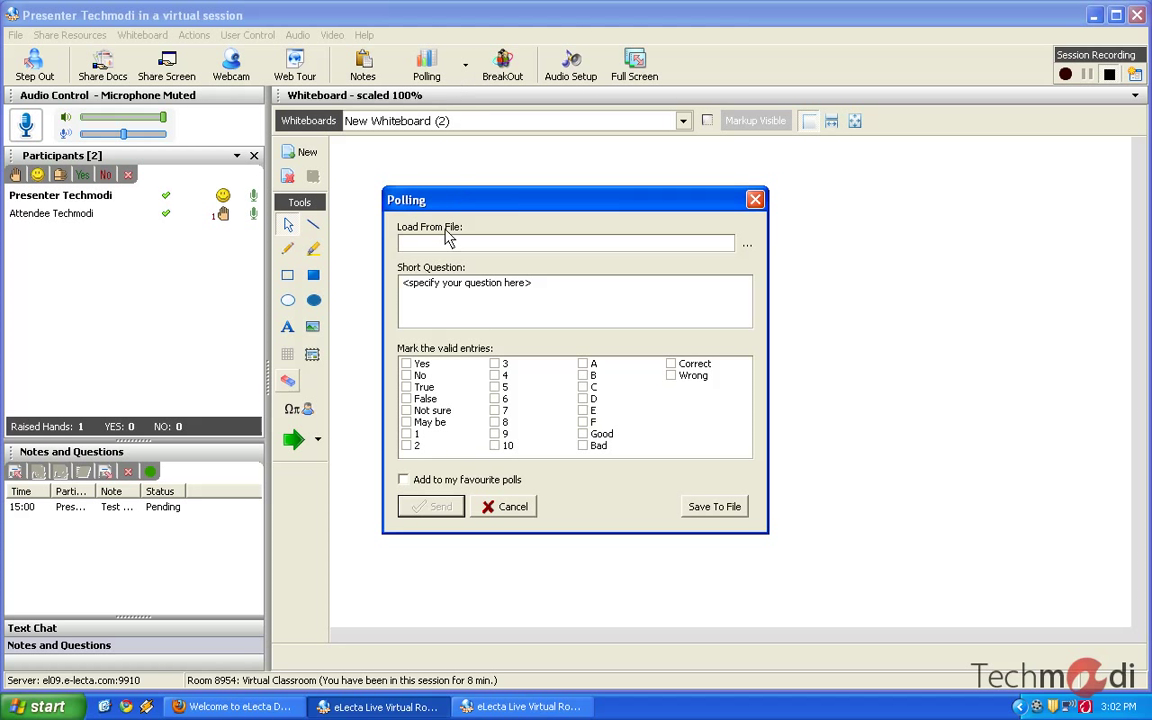
{"action": "left_click", "coordinate": [447, 300]}
{"action": "left_click_drag", "start_coordinate": [510, 292], "coordinate": [352, 277]}
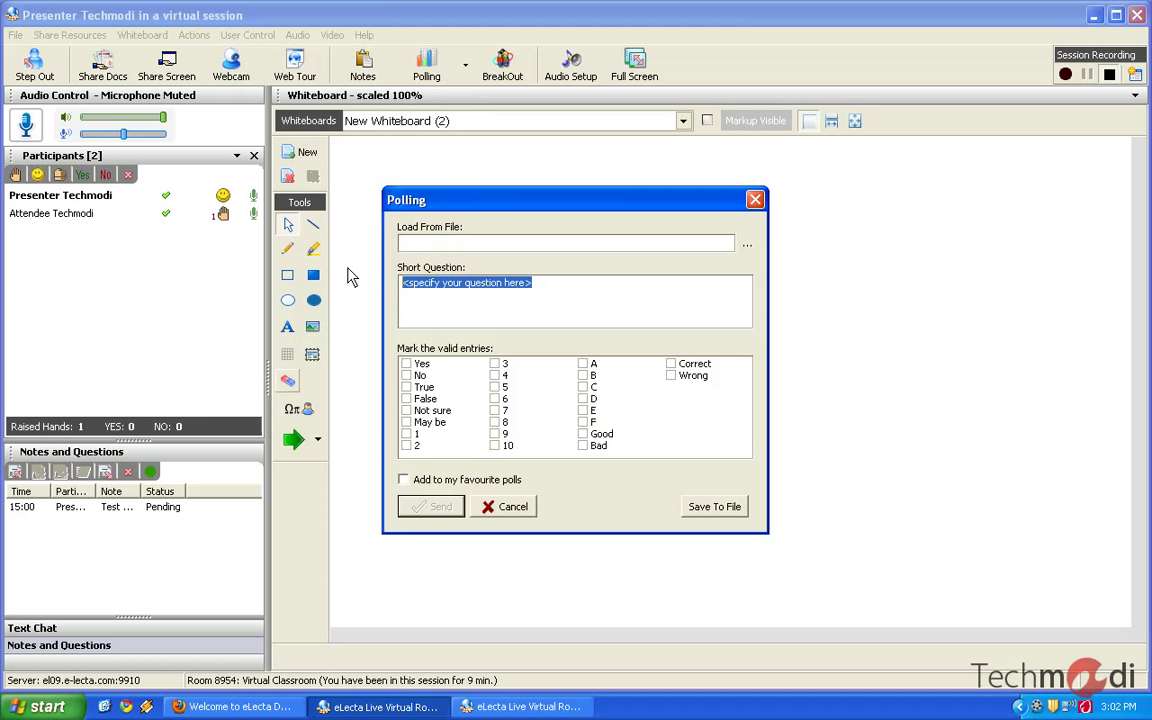
{"action": "type", "text": "Is pythogras applicable for "}
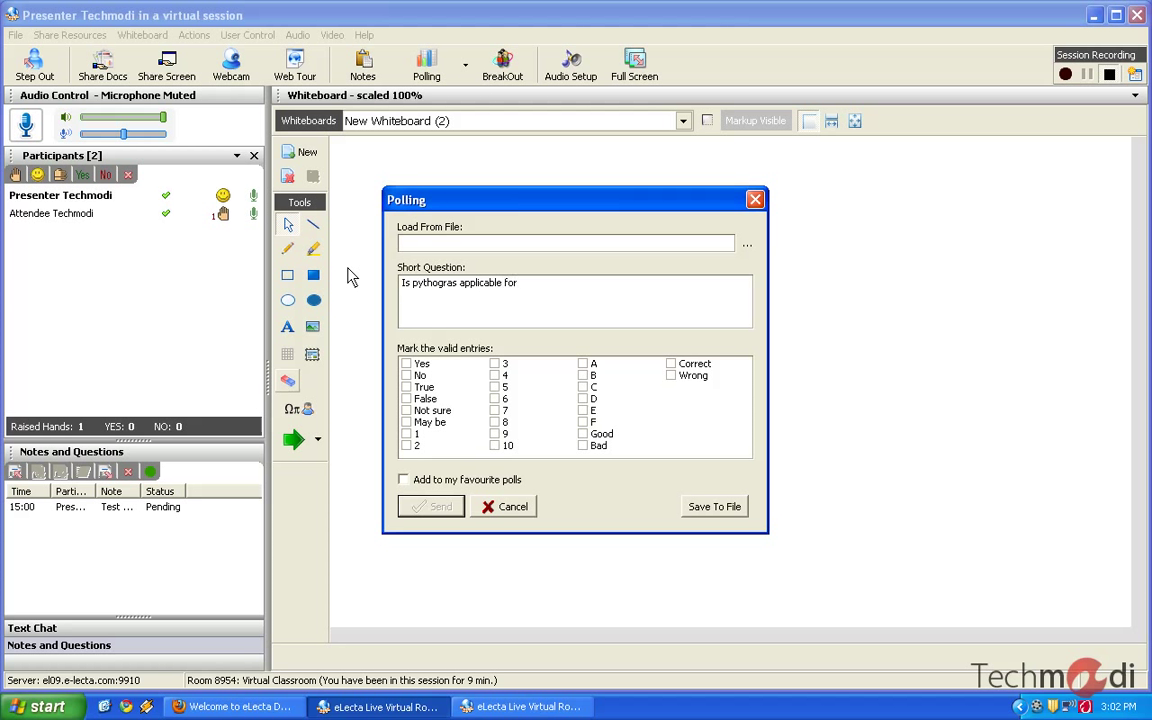
{"action": "type", "text": "60 degreetriangle"}
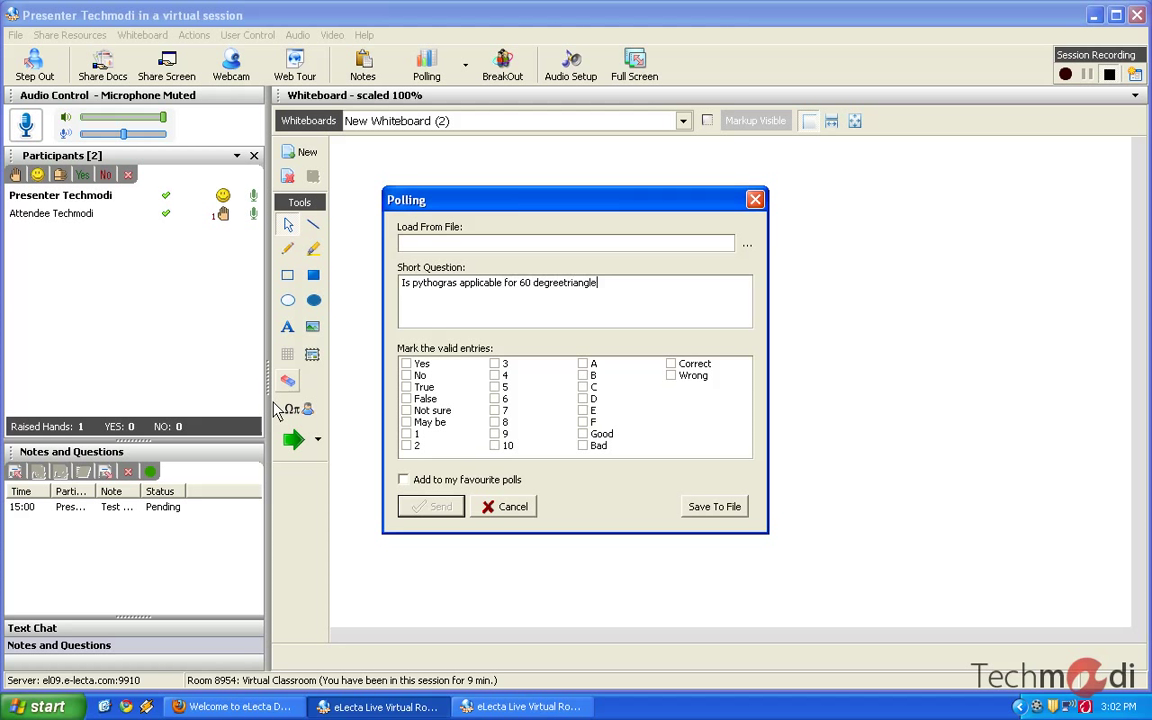
{"action": "left_click", "coordinate": [406, 365]}
{"action": "left_click", "coordinate": [406, 376]}
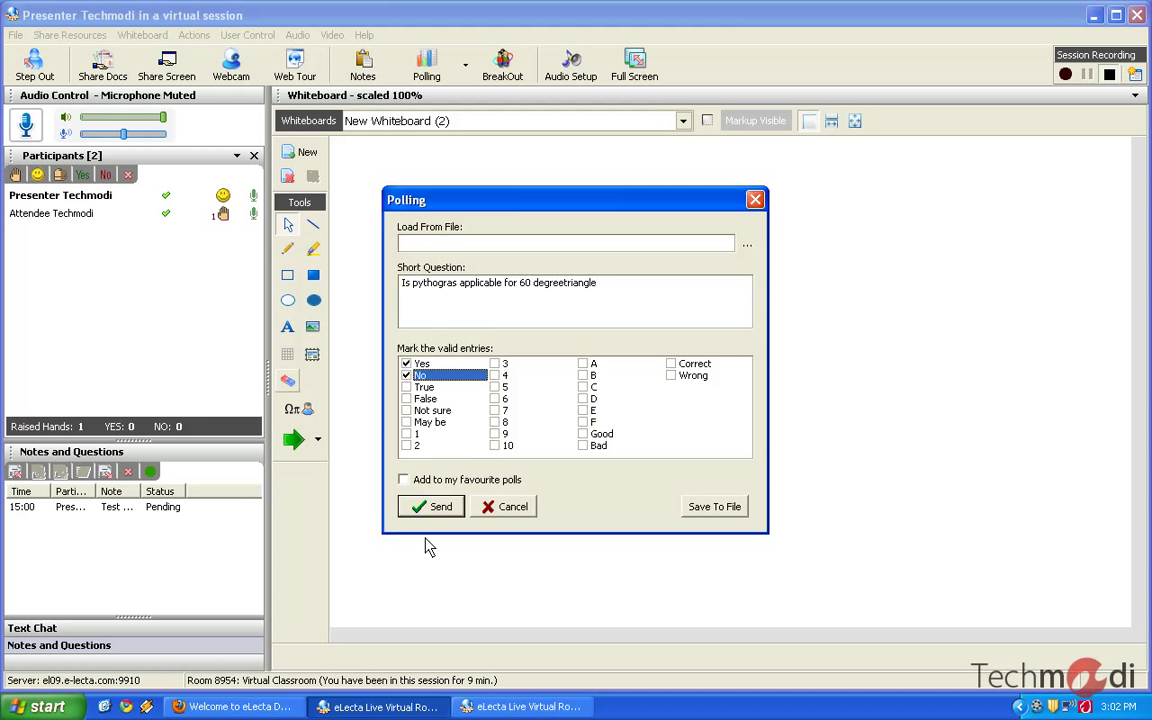
{"action": "left_click", "coordinate": [438, 507]}
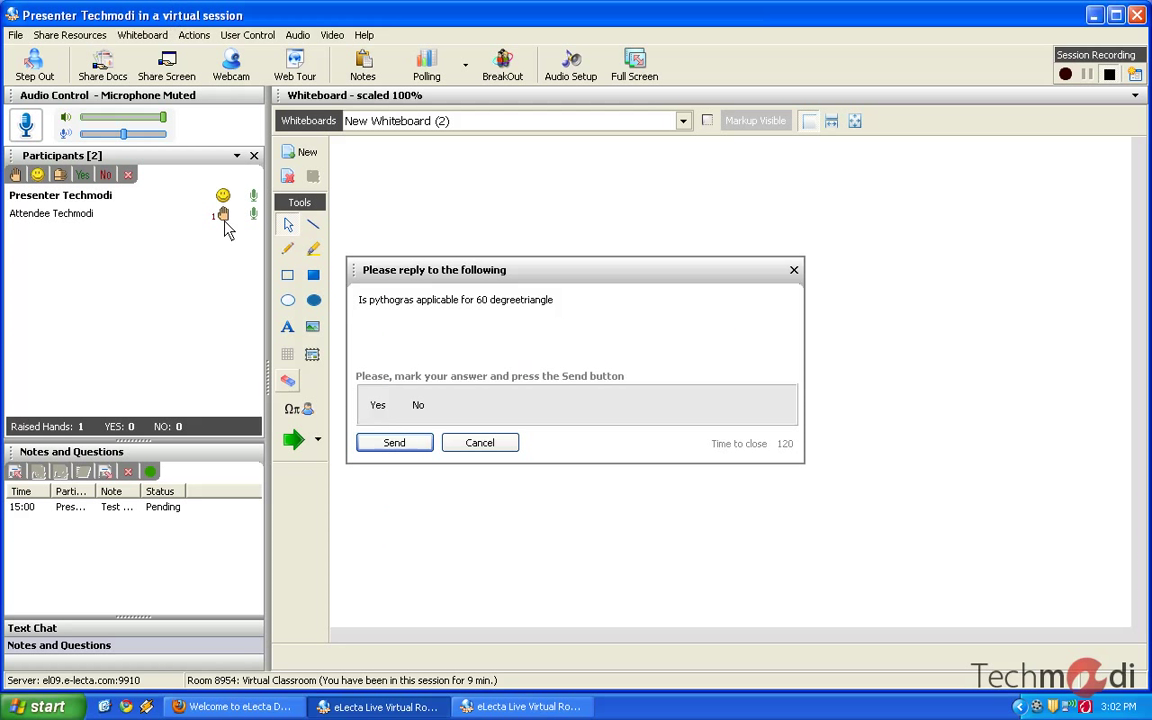
Step: Answer the poll with Yes in the attendee's session window and send the reply
{"action": "left_click", "coordinate": [520, 707]}
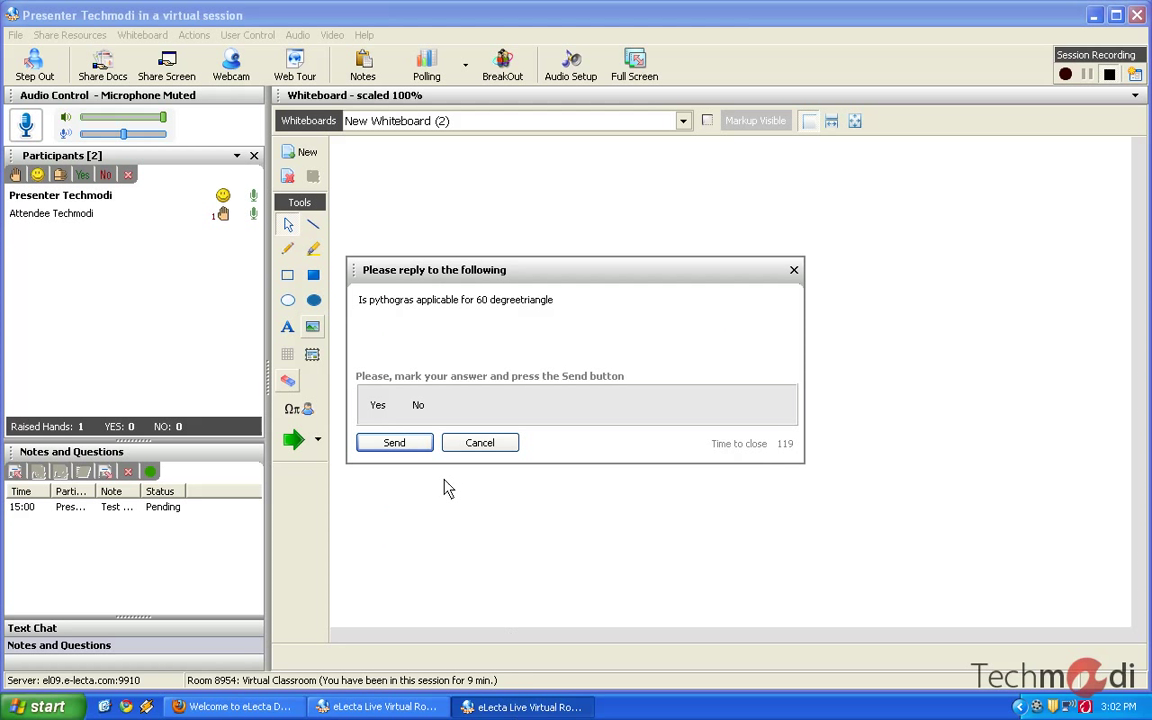
{"action": "left_click", "coordinate": [386, 407]}
{"action": "left_click", "coordinate": [396, 446]}
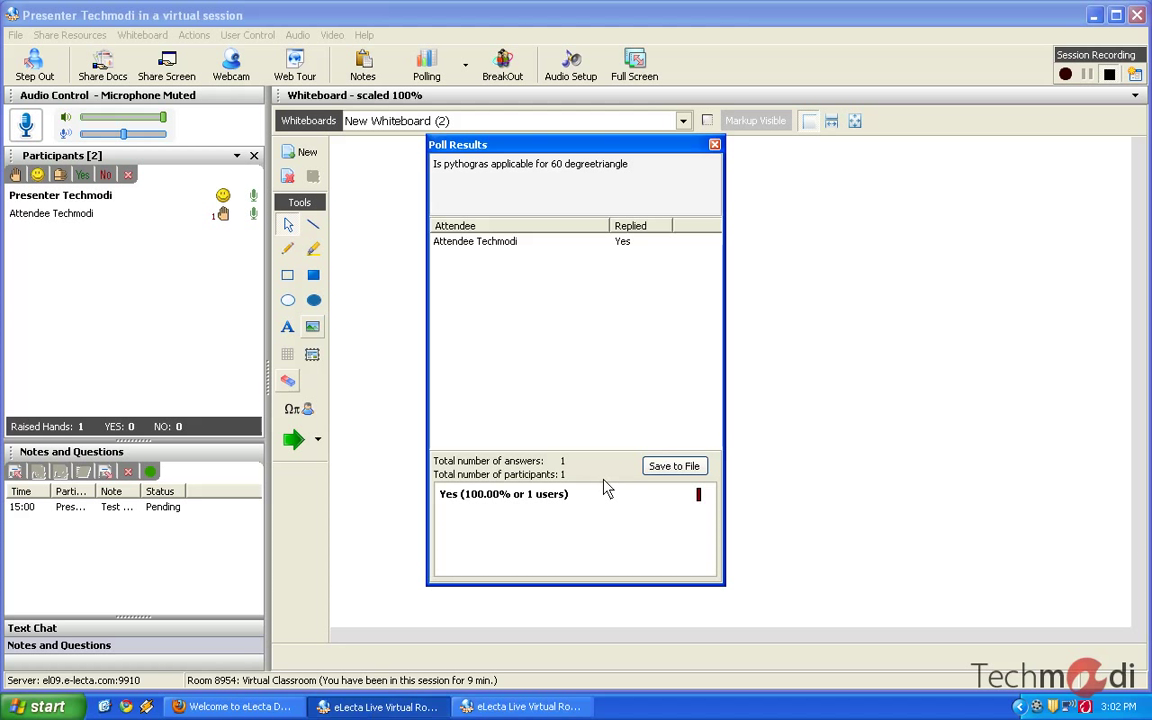
Step: Save the poll results to the lms folder as "eLecta Poll Jan-17-2012 1502.rtf" and close the results
{"action": "left_click", "coordinate": [672, 466]}
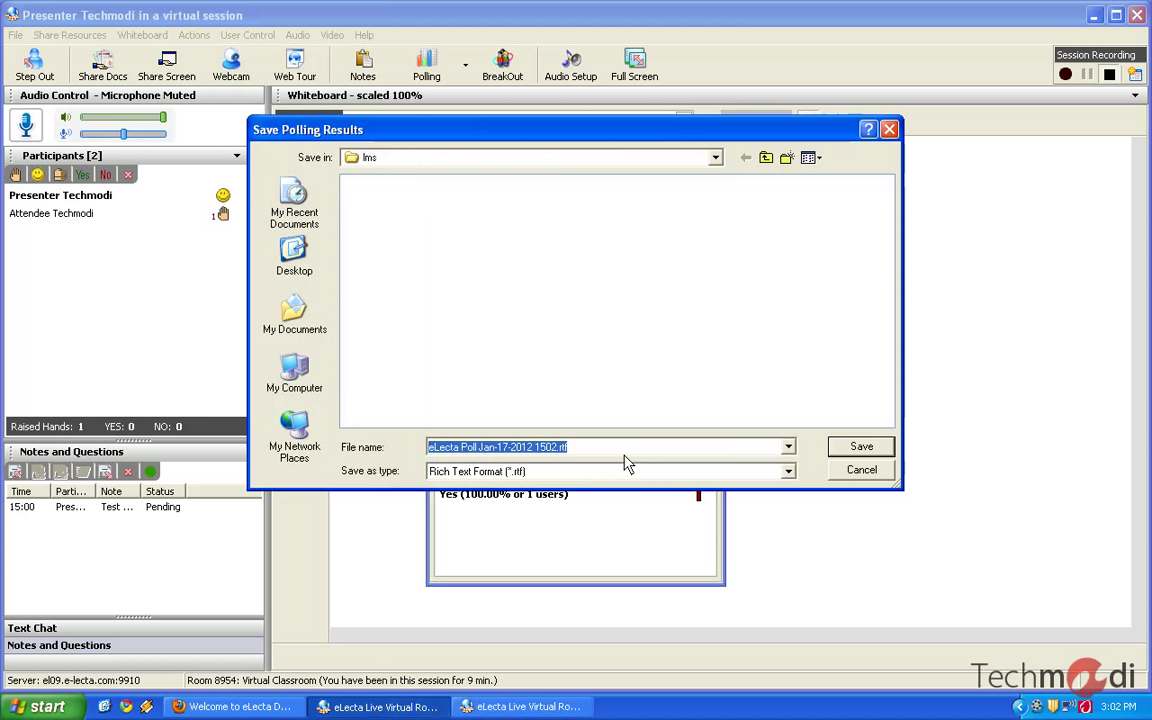
{"action": "left_click", "coordinate": [855, 452]}
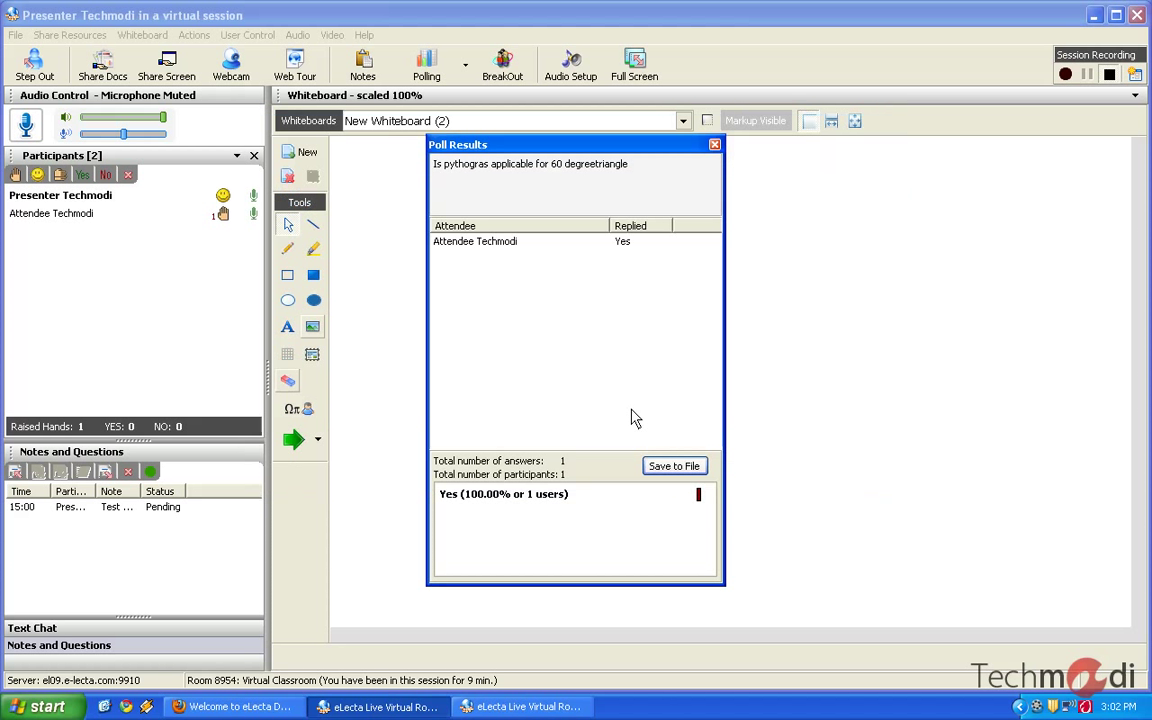
{"action": "left_click", "coordinate": [715, 146]}
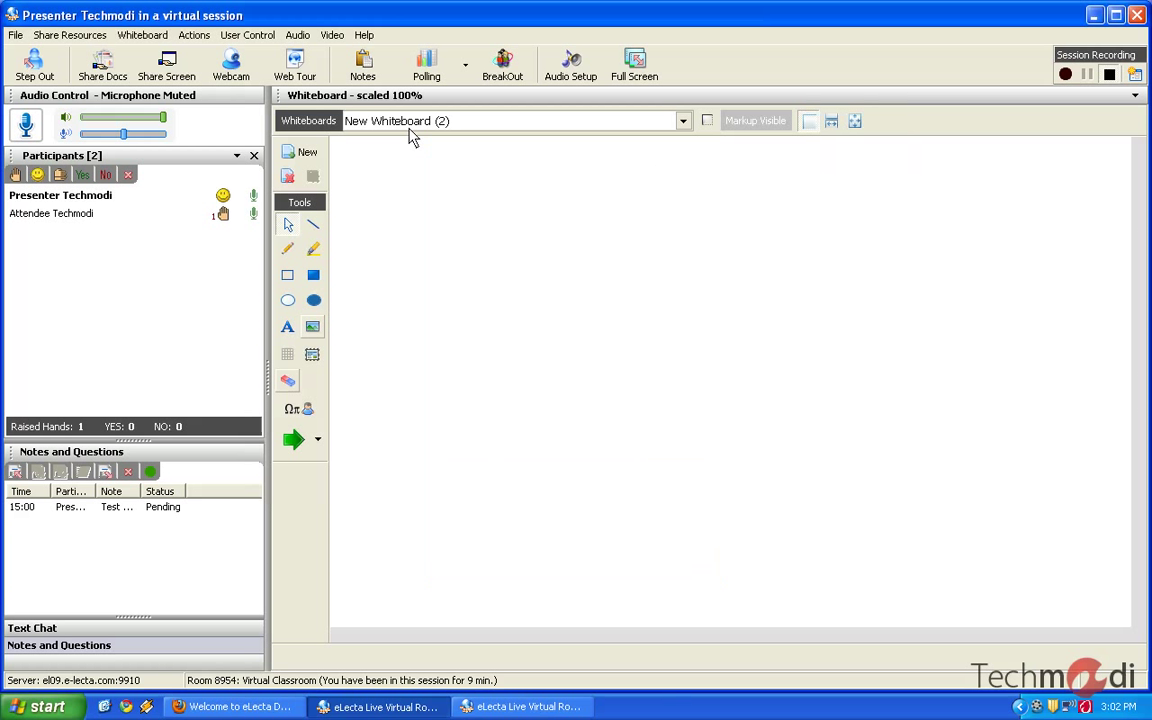
Step: View the participants assigned to the Virtual Classroom in the Breakout Rooms window, and close it
{"action": "left_click", "coordinate": [503, 70]}
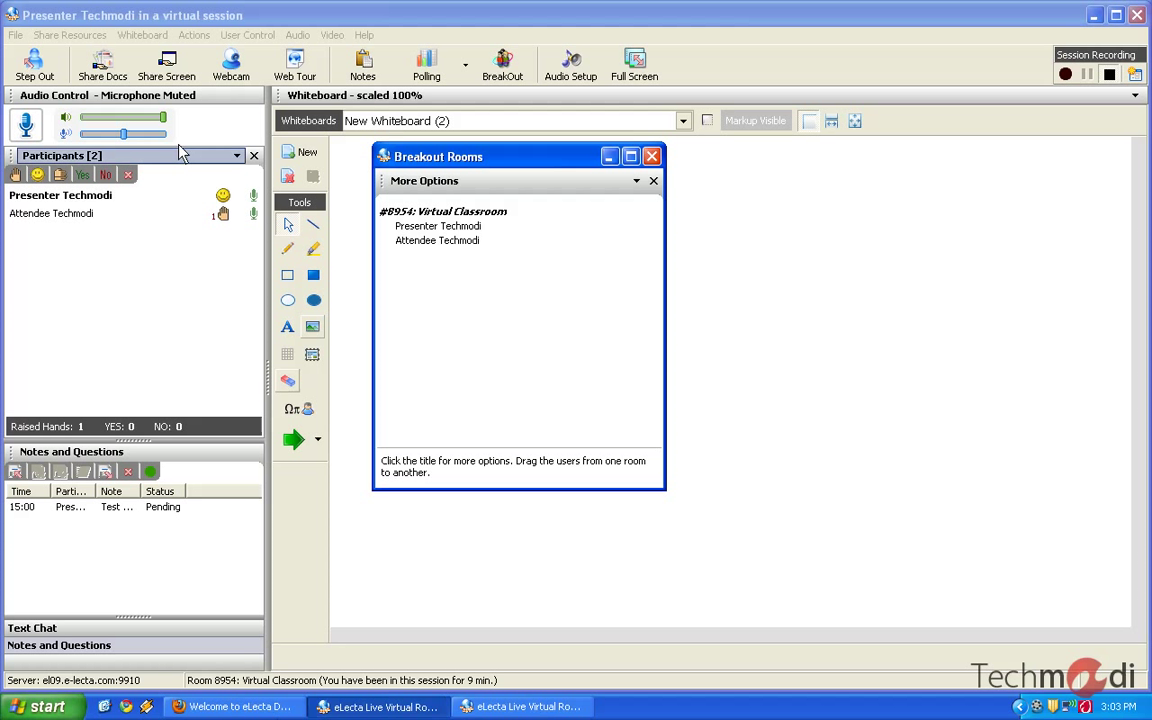
{"action": "left_click", "coordinate": [651, 157]}
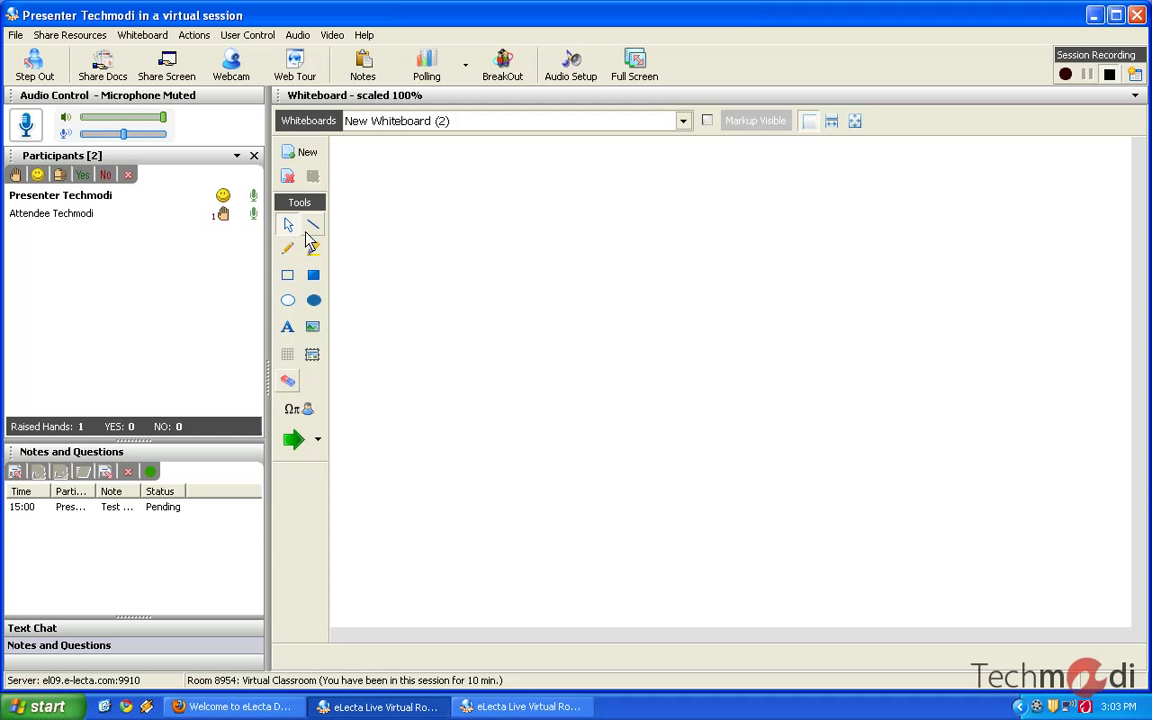
Step: Switch to the eLecta demo page in Firefox and fill the demo request form with the requester's name and organization Techmodi
{"action": "left_click", "coordinate": [233, 706]}
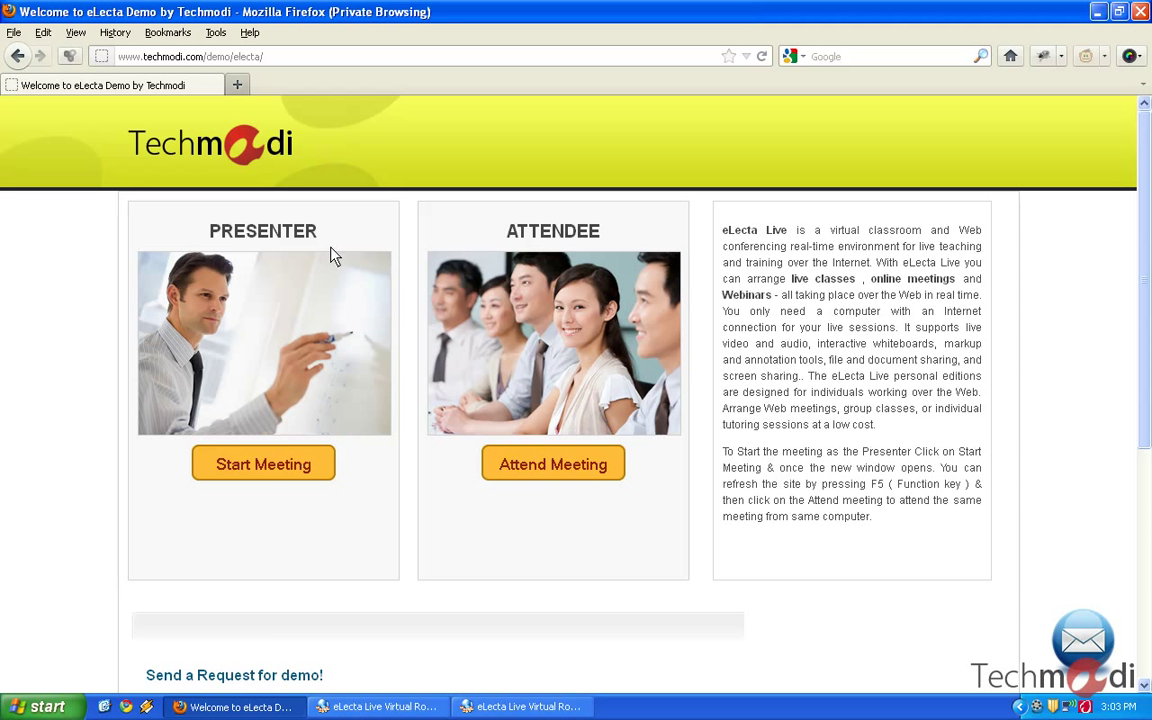
{"action": "scroll", "coordinate": [715, 337], "scroll_direction": "down", "scroll_amount": 4}
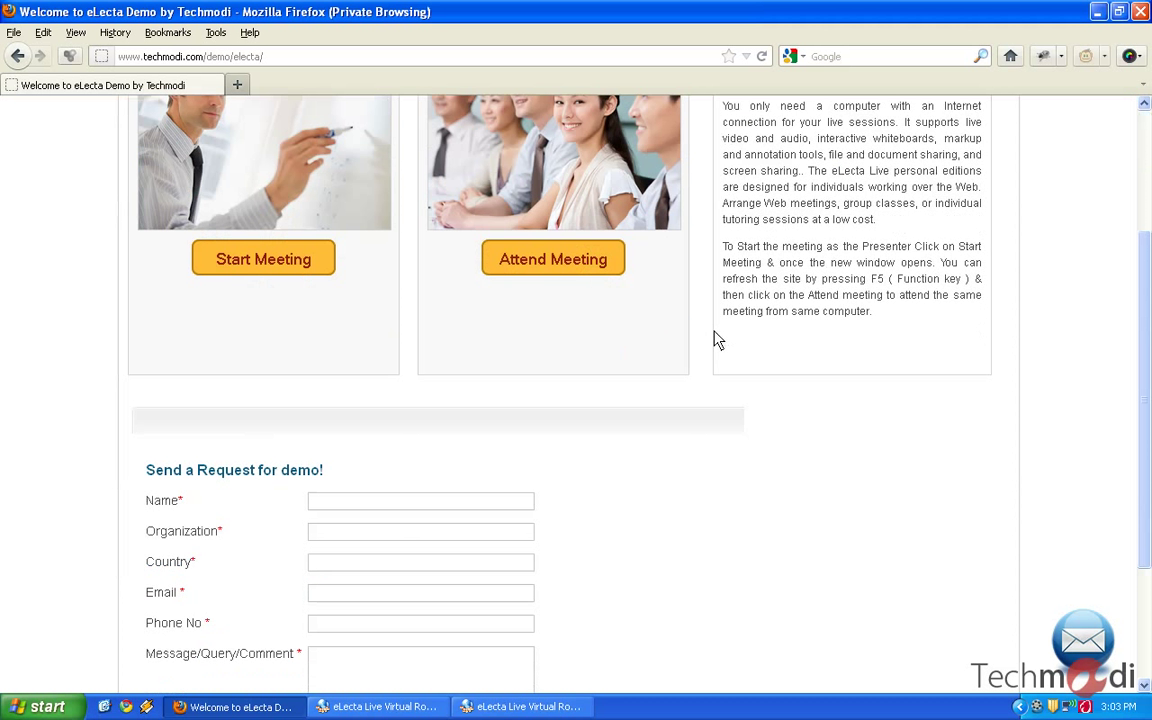
{"action": "scroll", "coordinate": [514, 422], "scroll_direction": "down", "scroll_amount": 2}
{"action": "left_click", "coordinate": [450, 400]}
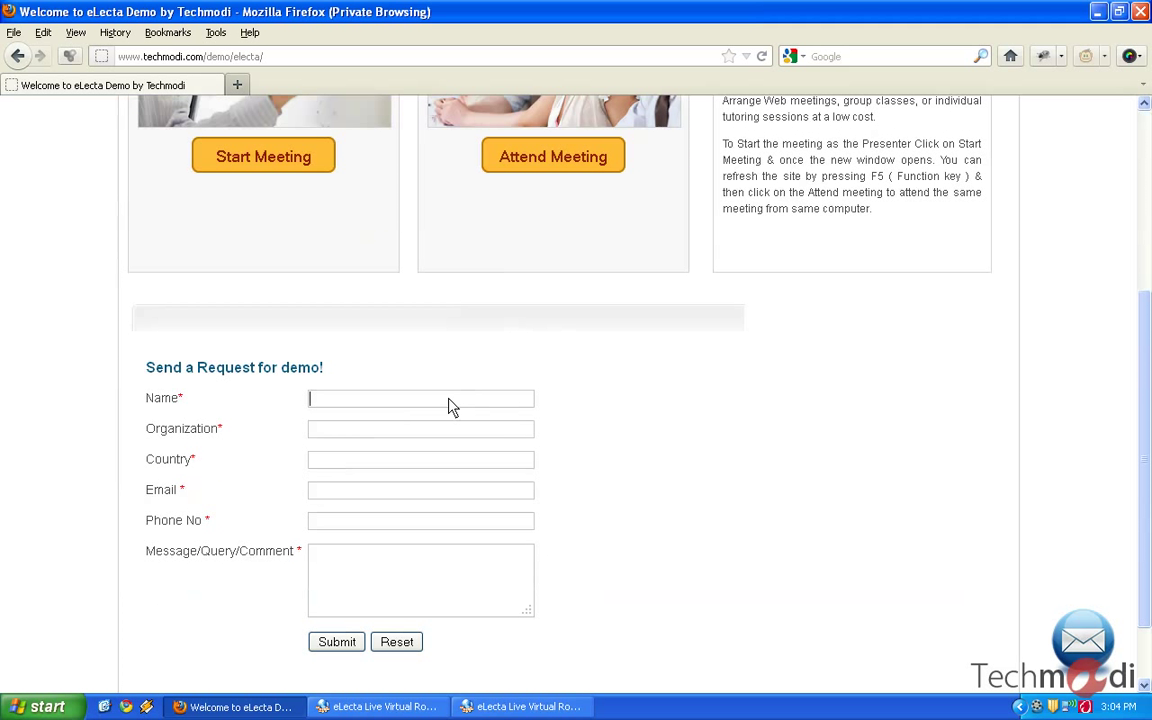
{"action": "type", "text": "Santosh"}
{"action": "key", "text": "Tab"}
{"action": "type", "text": "Techmodi"}
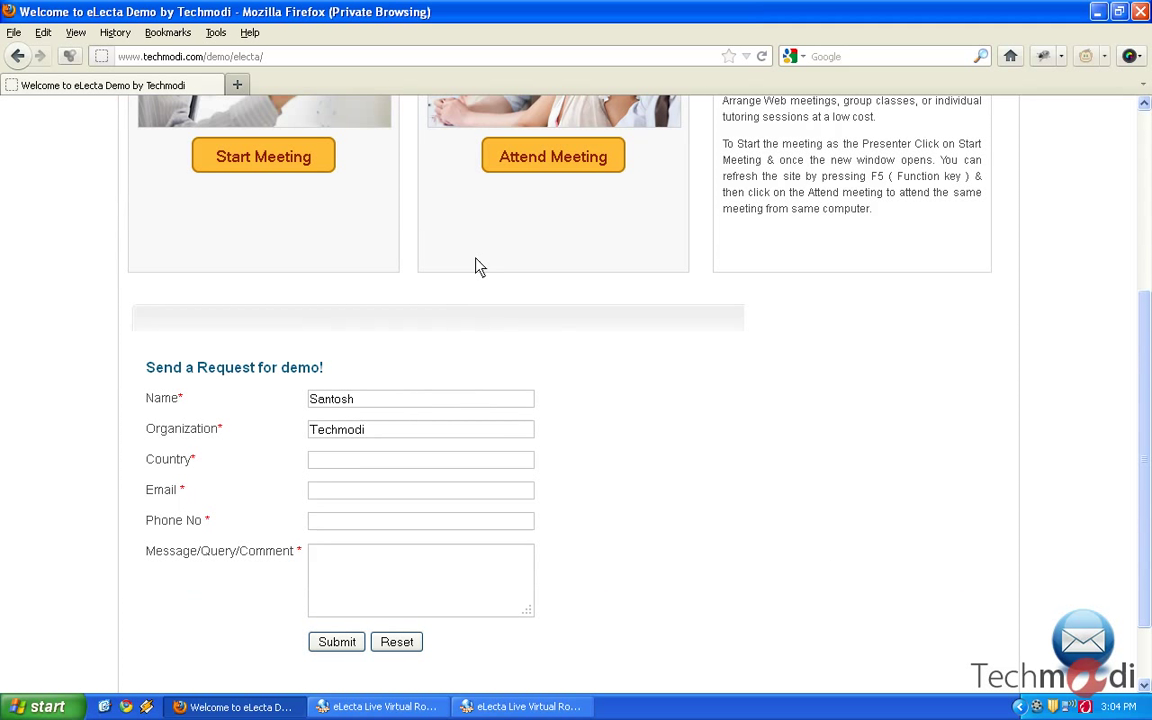
{"action": "left_click", "coordinate": [237, 85]}
{"action": "type", "text": "techmodi"}
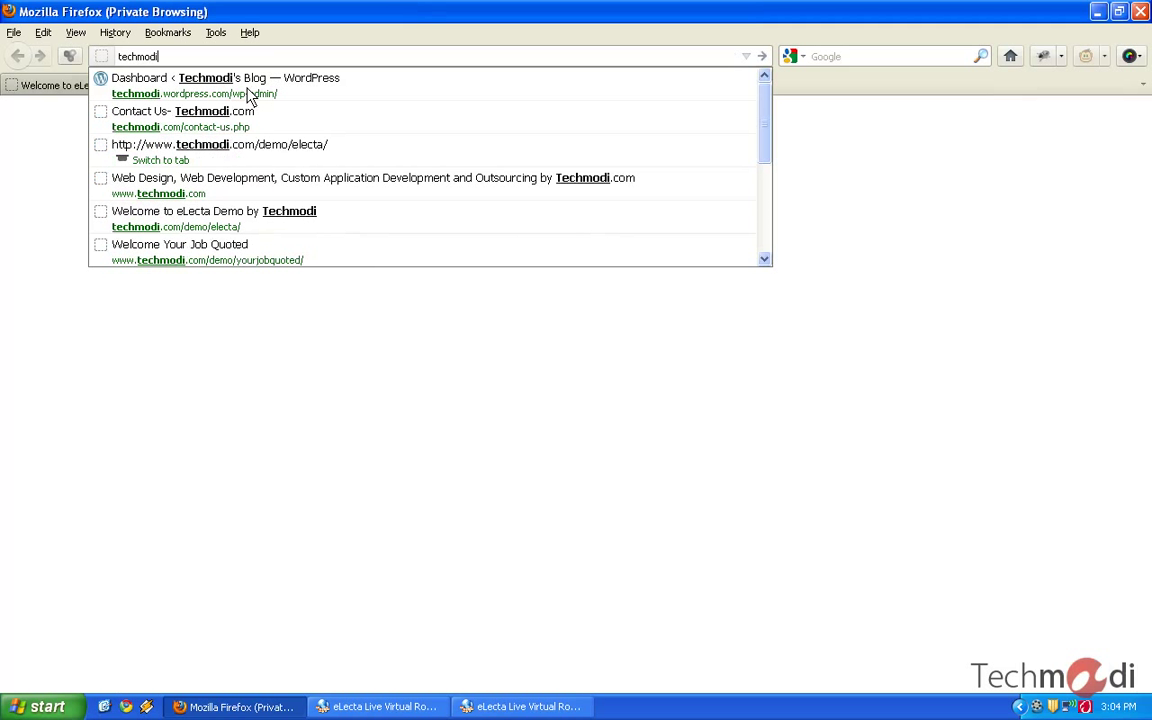
{"action": "key", "text": "Return"}
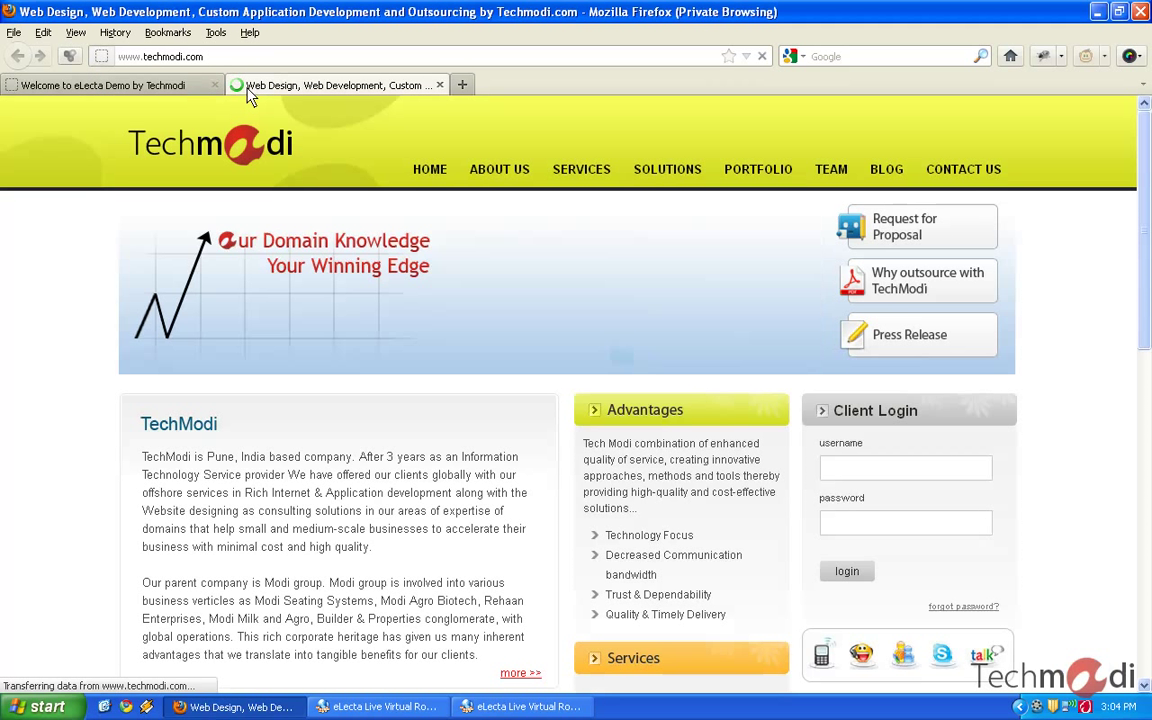
{"action": "left_click", "coordinate": [152, 88]}
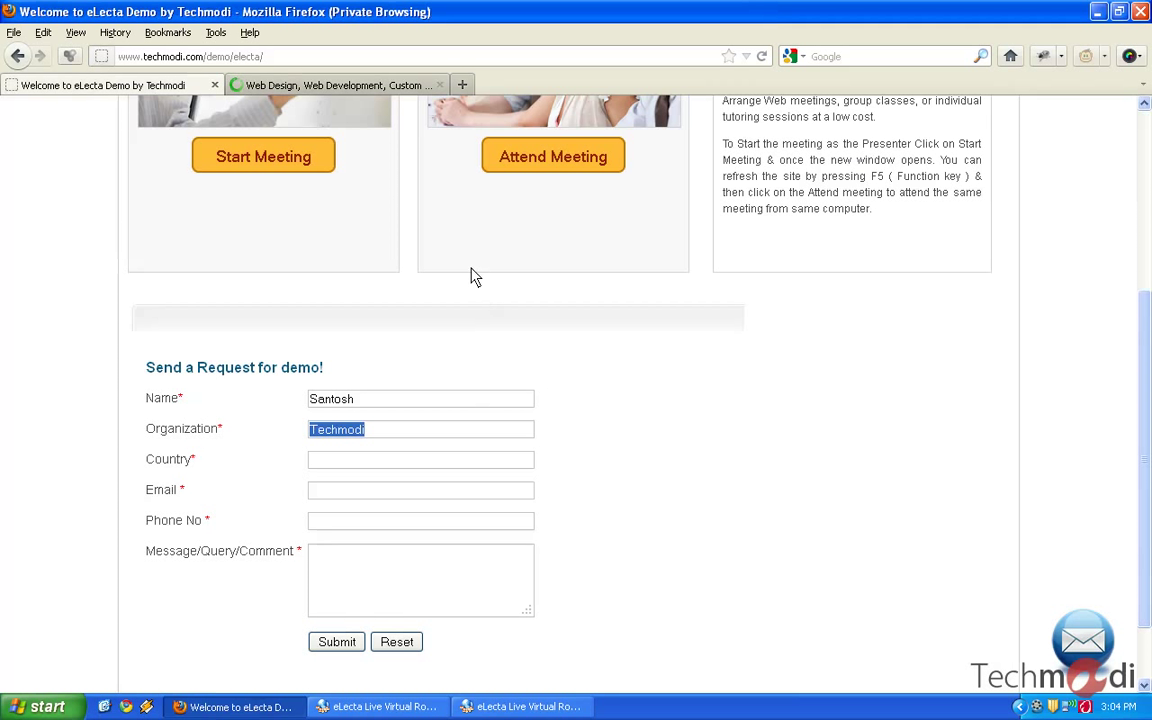
{"action": "scroll", "coordinate": [475, 277], "scroll_direction": "up", "scroll_amount": 5}
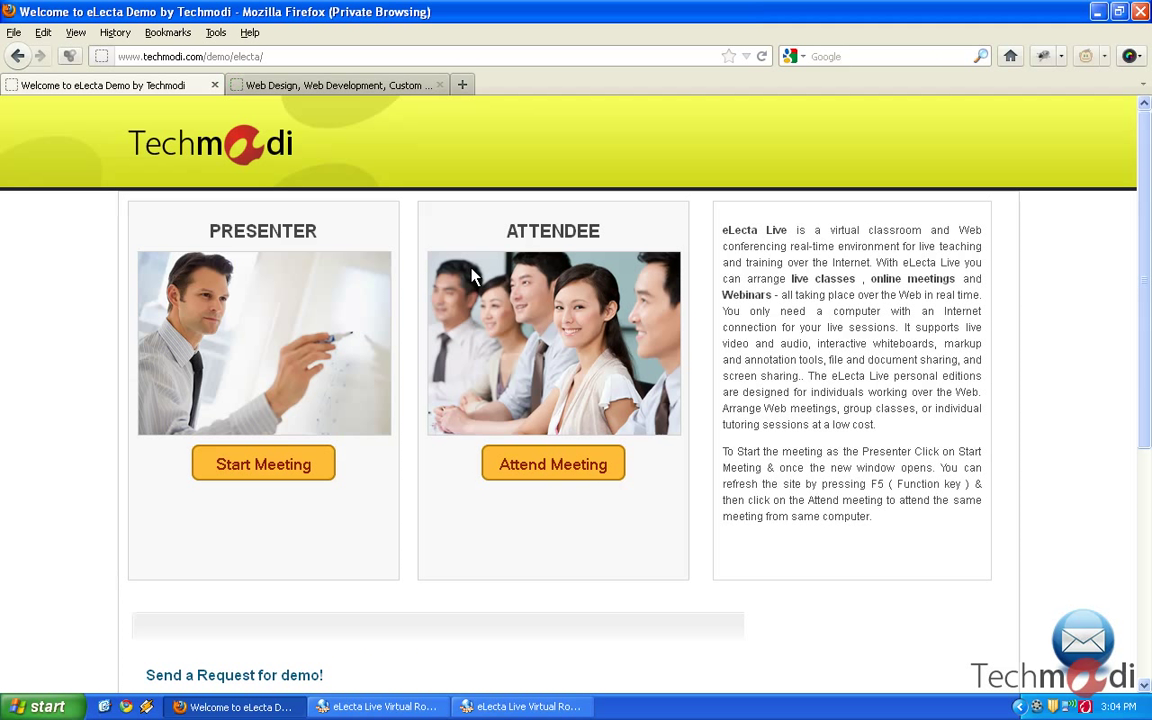